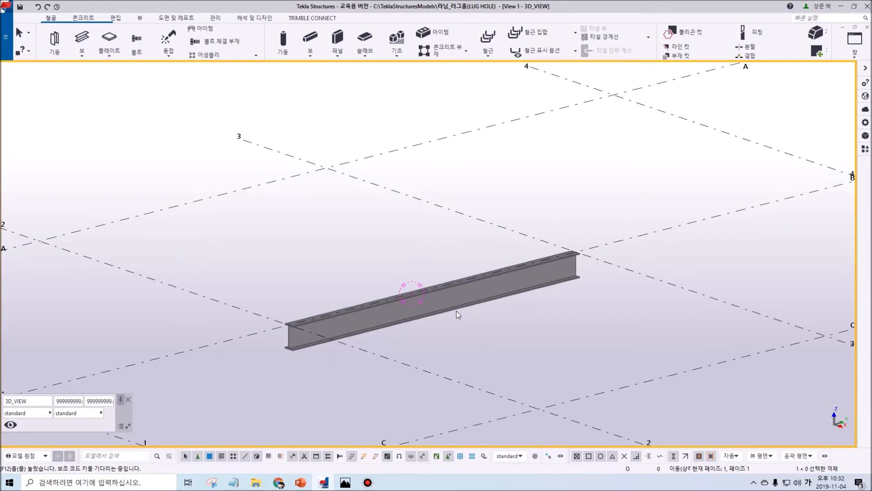
left_click(456, 311)
middle_click_drag(444, 312, 433, 314)
left_click(443, 349)
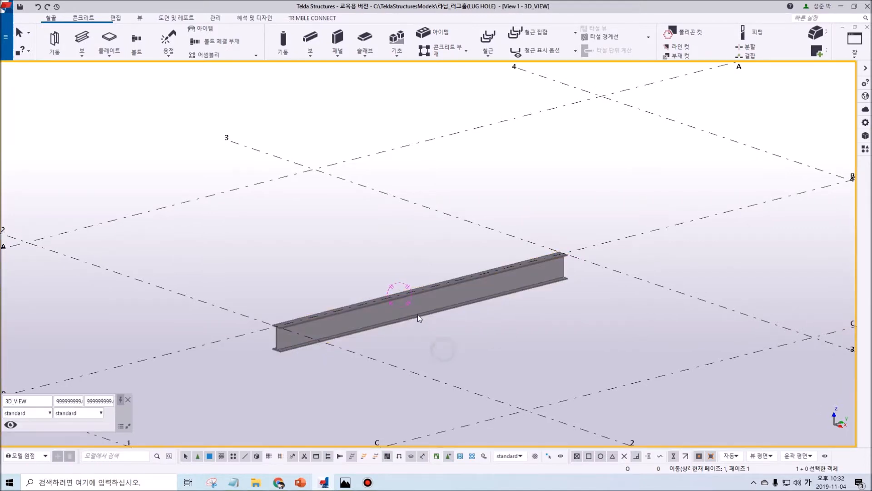
scroll(418, 315, "up", 2)
left_click(418, 315)
mouse_move(418, 313)
middle_mouse_down("ctrl")
mouse_move(418, 296)
mouse_move(415, 317)
middle_mouse_up("ctrl")
right_click(385, 244)
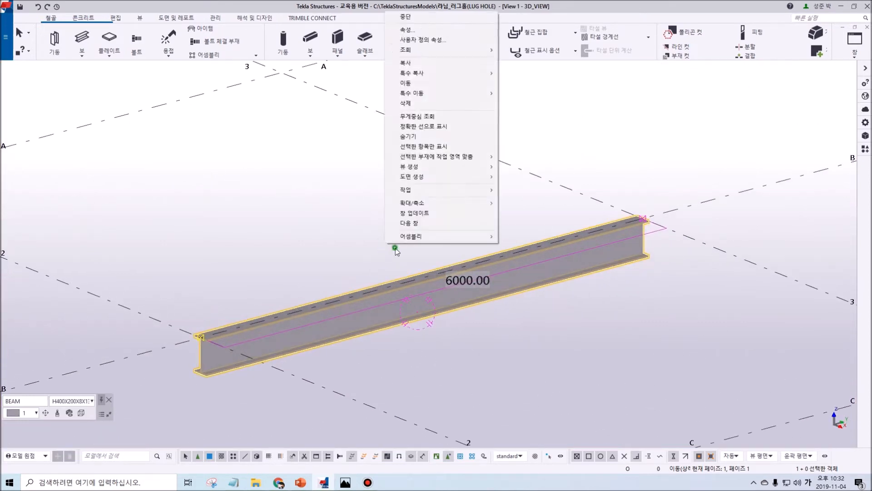
left_click(395, 247)
right_click(385, 235)
left_click(388, 237)
middle_click_drag(295, 286, 315, 273)
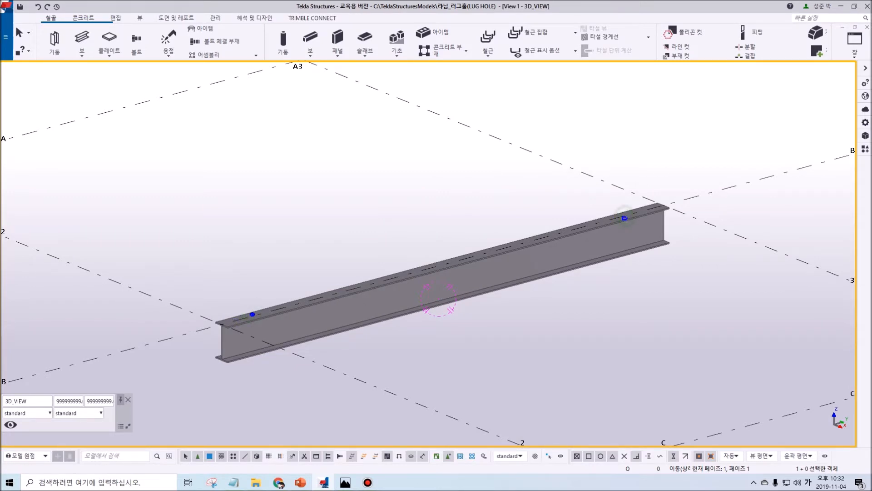
left_click(252, 314)
left_click(406, 100)
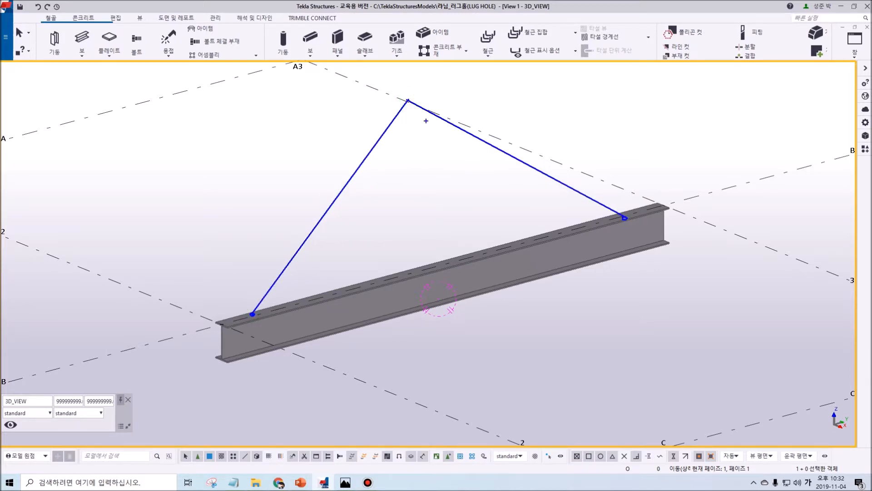
left_click(407, 102)
mouse_move(262, 328)
left_mouse_down()
mouse_move(267, 301)
mouse_move(266, 323)
left_mouse_up()
mouse_move(619, 233)
left_mouse_down()
mouse_move(602, 214)
mouse_move(645, 213)
mouse_move(625, 231)
left_mouse_up()
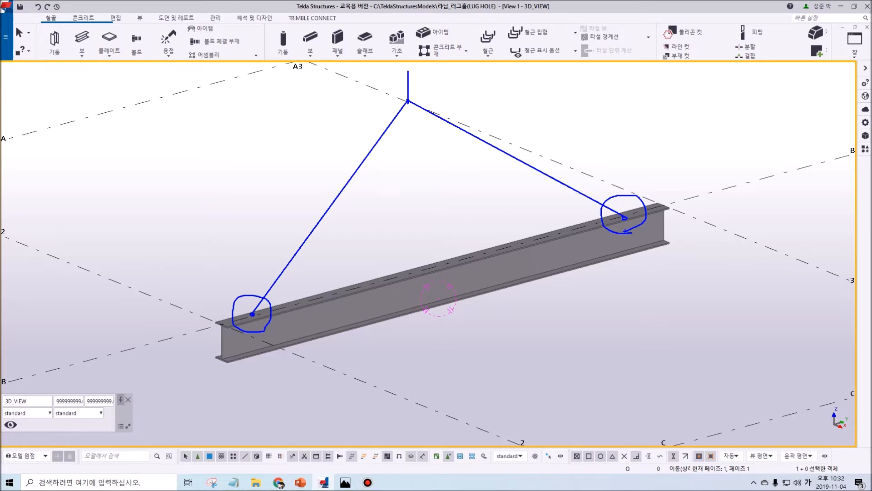
key("Escape")
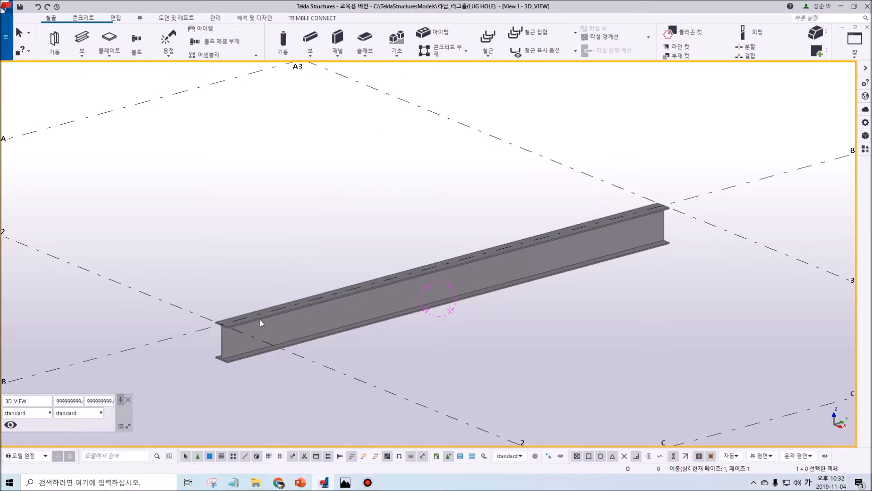
Switch to the lug hole reference image in Photos and examine its hole size field and the two edge-distance fields for the holes.
left_click(344, 484)
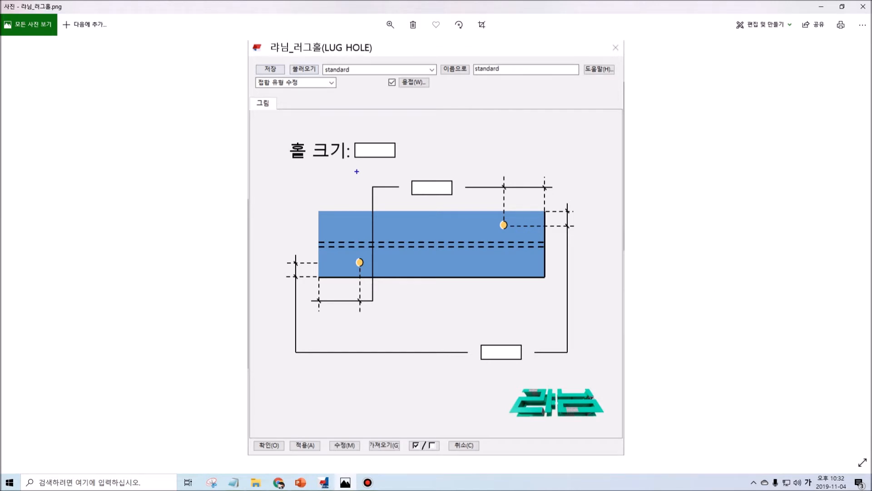
mouse_move(267, 128)
left_mouse_down()
mouse_move(320, 157)
mouse_move(410, 166)
left_mouse_up()
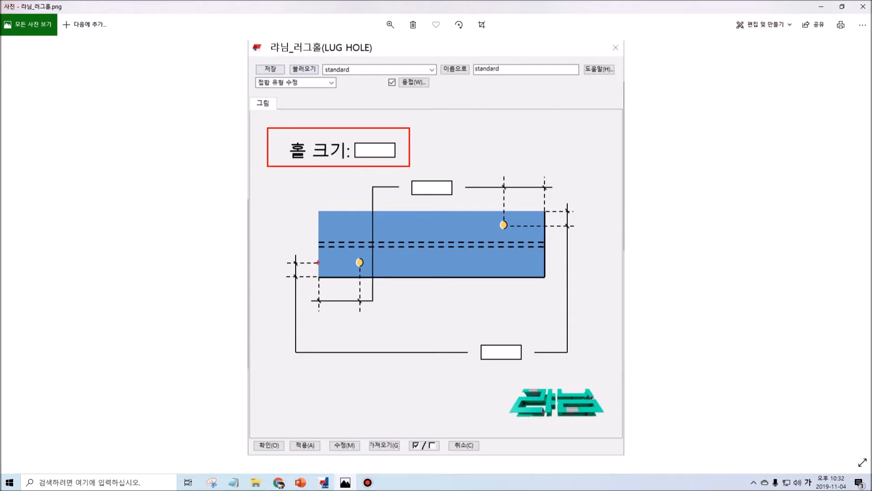
left_click_drag(318, 260, 318, 286)
mouse_move(360, 264)
left_mouse_down()
mouse_move(360, 284)
mouse_move(368, 274)
left_mouse_up()
left_click_drag(530, 185, 531, 187)
left_click_drag(333, 300, 345, 307)
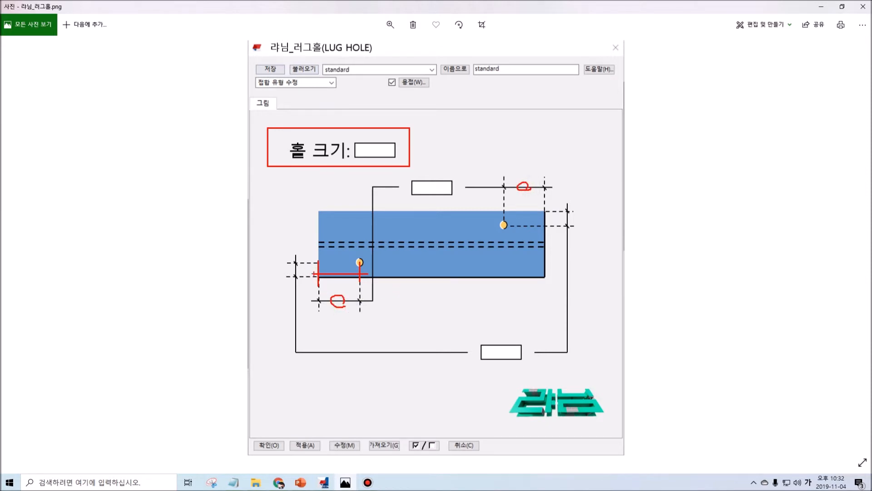
mouse_move(329, 276)
left_mouse_down()
mouse_move(289, 275)
mouse_move(360, 262)
left_mouse_up()
left_click_drag(301, 274, 290, 276)
left_click_drag(556, 222, 571, 221)
mouse_move(526, 364)
left_mouse_down()
mouse_move(476, 355)
mouse_move(525, 351)
left_mouse_up()
mouse_move(457, 200)
left_mouse_down()
mouse_move(407, 191)
mouse_move(461, 189)
mouse_move(452, 204)
left_mouse_up()
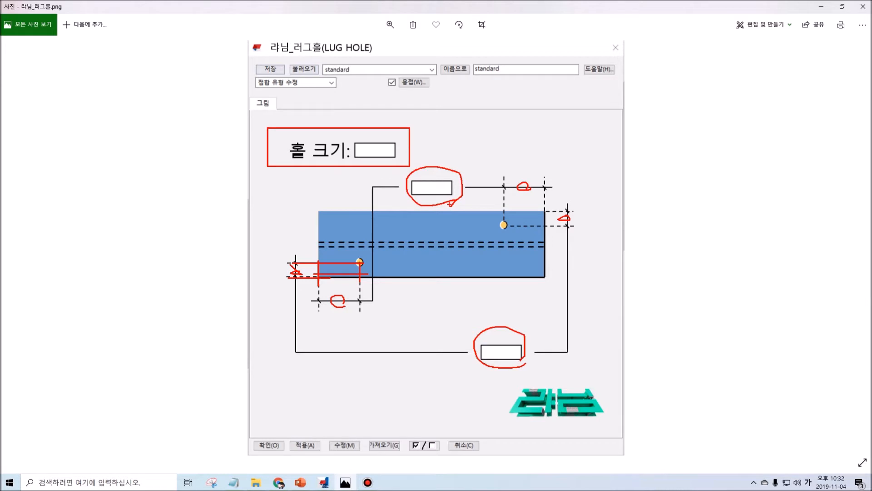
left_click_drag(410, 146, 449, 128)
left_click_drag(464, 177, 505, 159)
left_click_drag(525, 339, 562, 322)
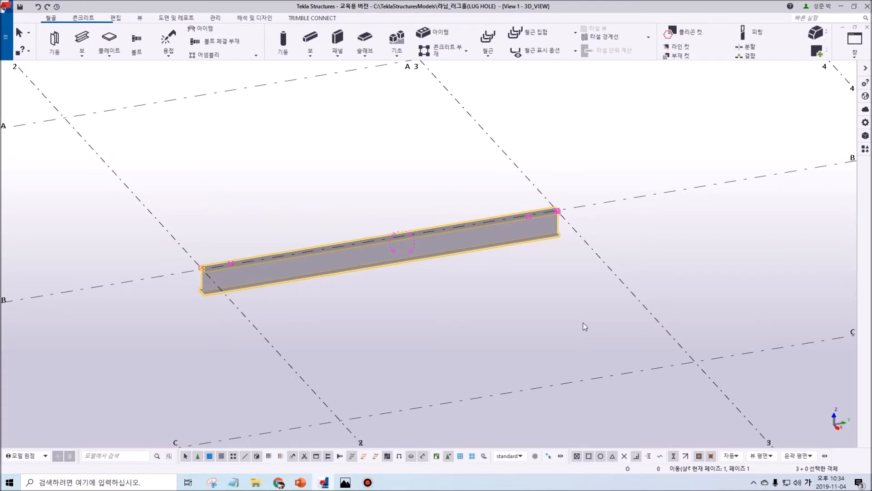
Start defining a new custom component from the component catalog, with type 상세 (detail) and the name 라님_러그홀.
left_click(865, 150)
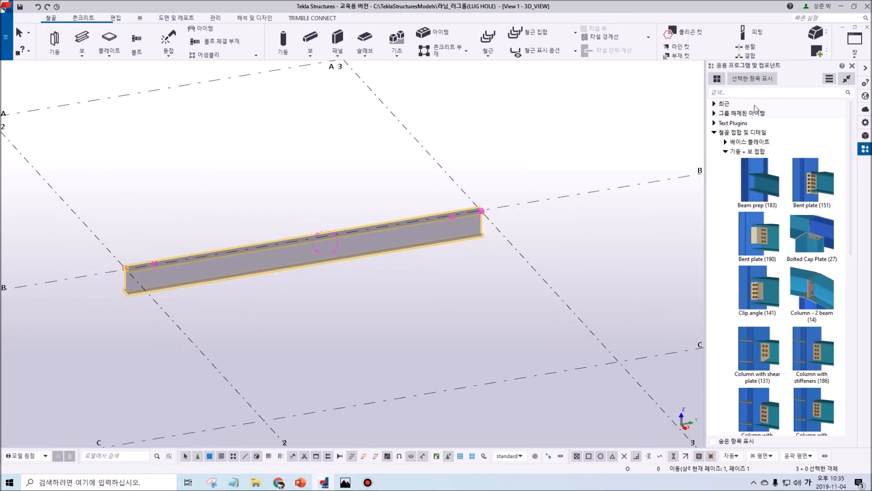
left_click(829, 80)
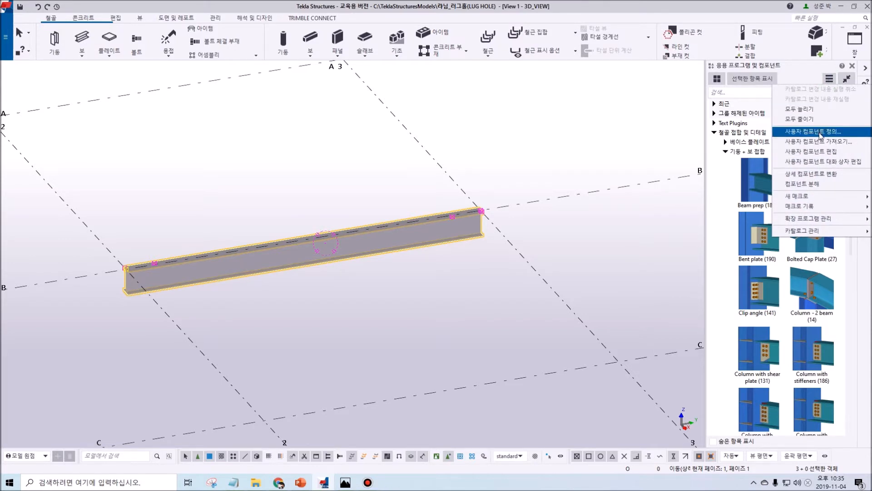
left_click(814, 131)
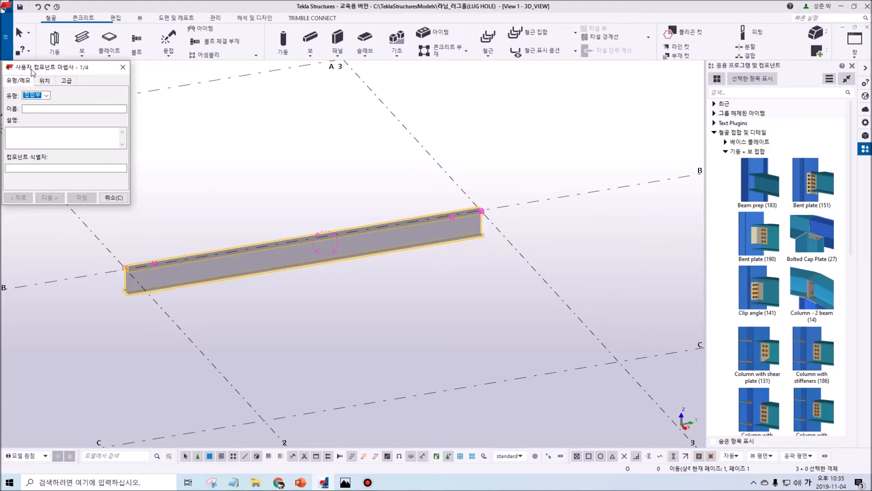
left_click(47, 95)
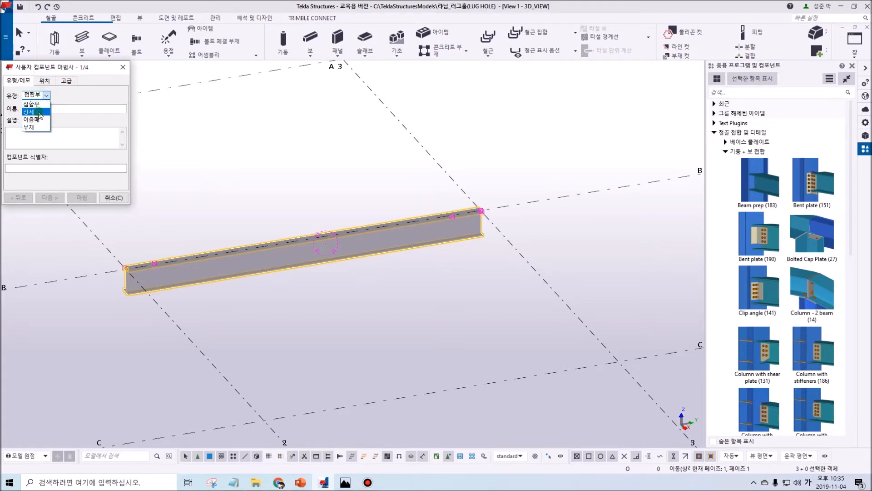
left_click(42, 111)
left_click(43, 109)
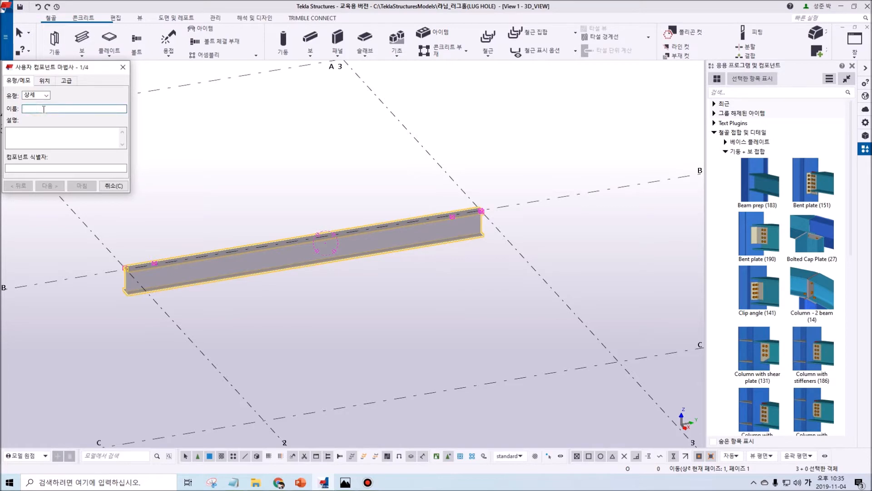
type("라님")
type("_러그홀")
left_click(51, 185)
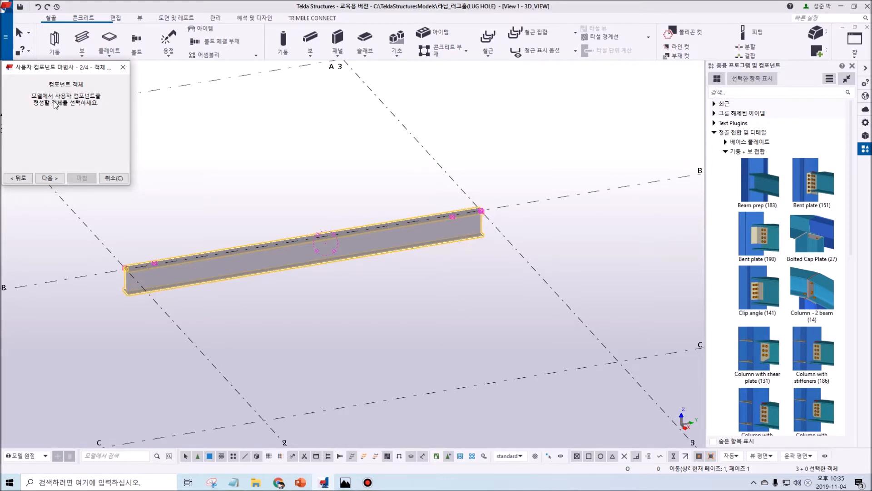
Choose the beam together with its two lug holes as the objects that form the custom component.
middle_click_drag(244, 191, 312, 188)
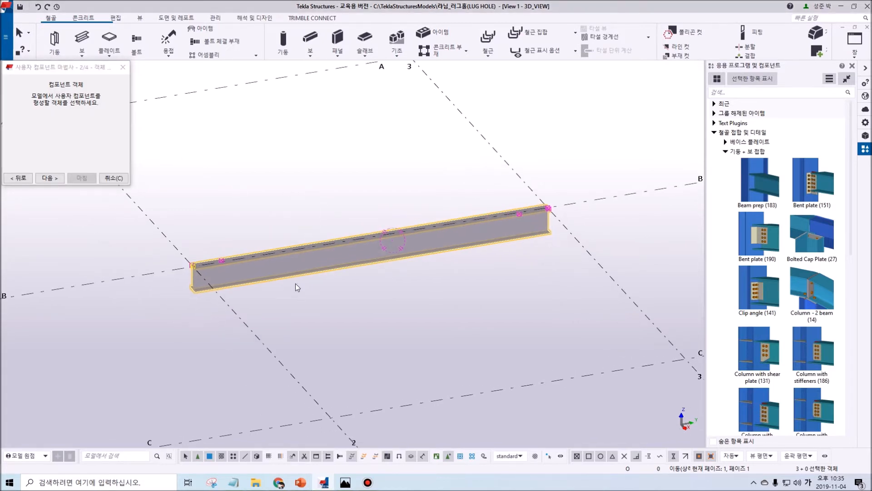
left_click(301, 297)
left_click(300, 267)
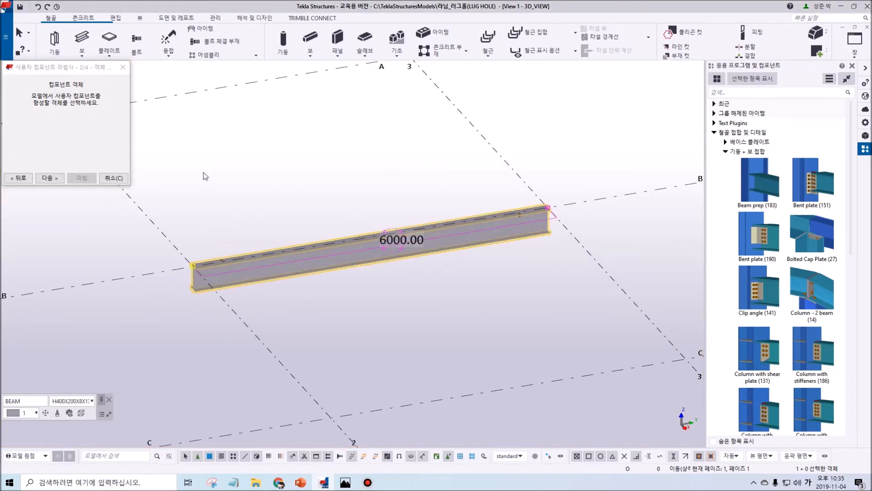
left_click_drag(171, 113, 589, 381)
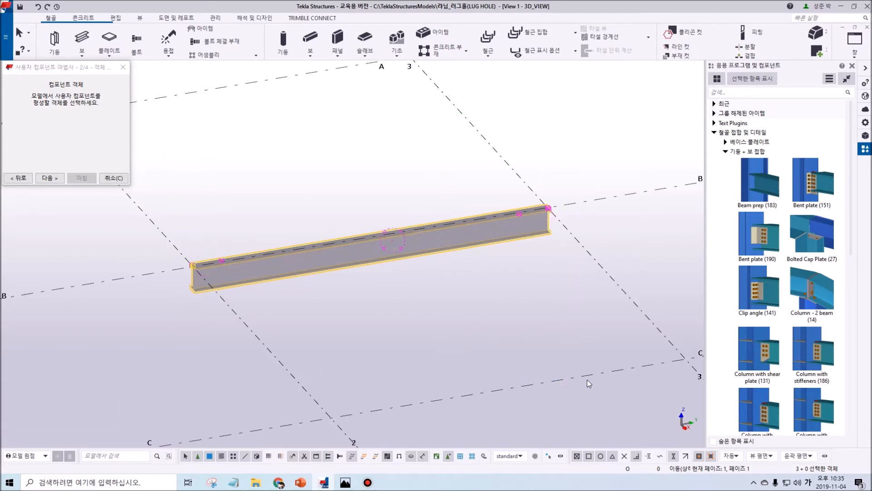
left_click(51, 178)
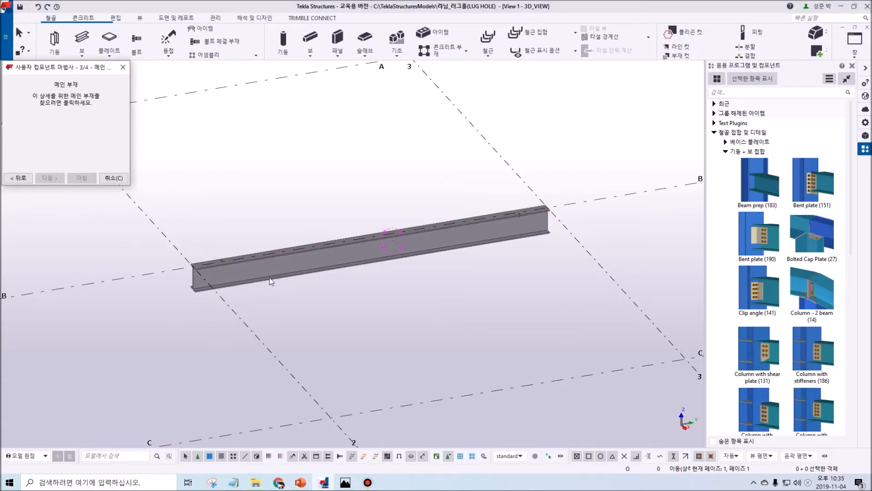
Assign the beam as the detail's main part, base its placement on 메인 부재 (main part), and finish the component definition.
left_click(304, 272)
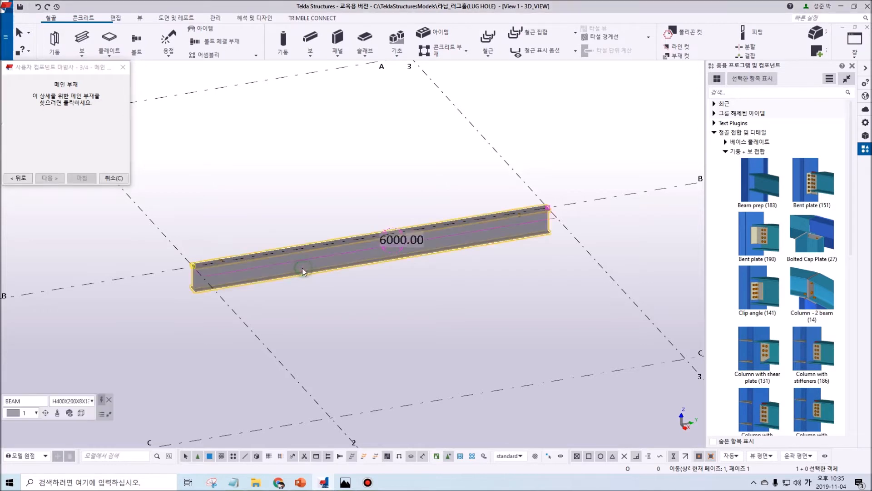
left_click(58, 179)
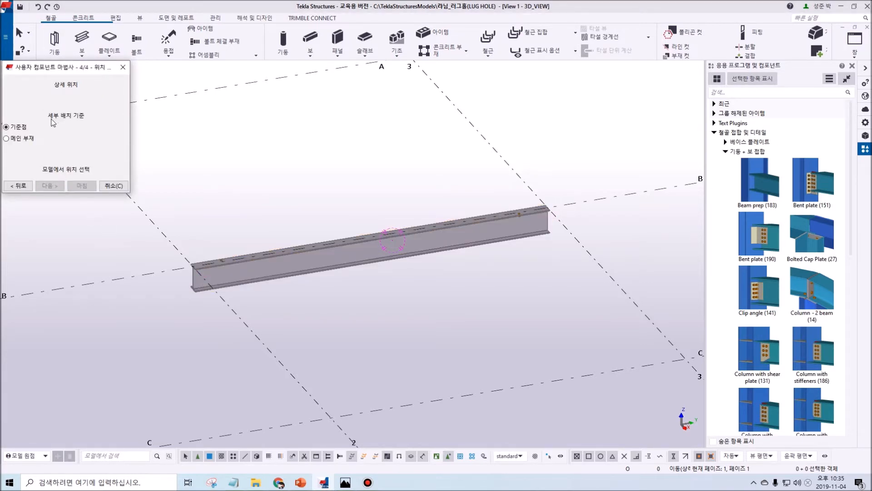
left_click(7, 138)
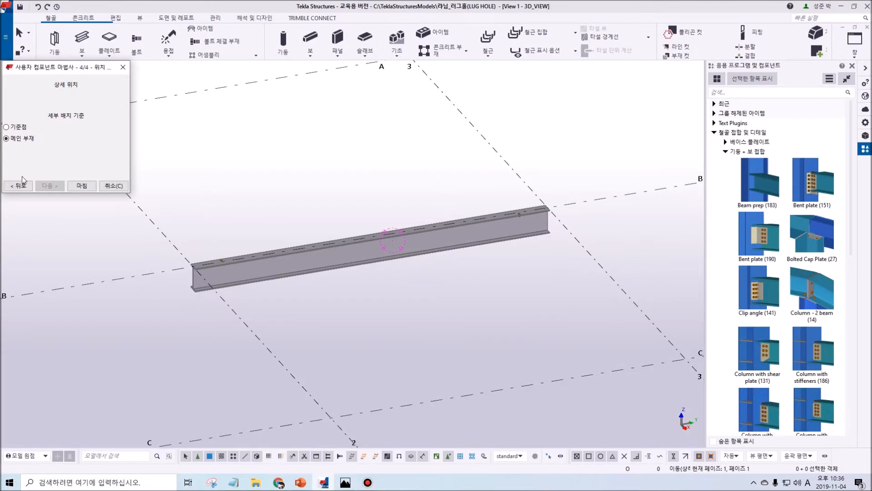
left_click(81, 185)
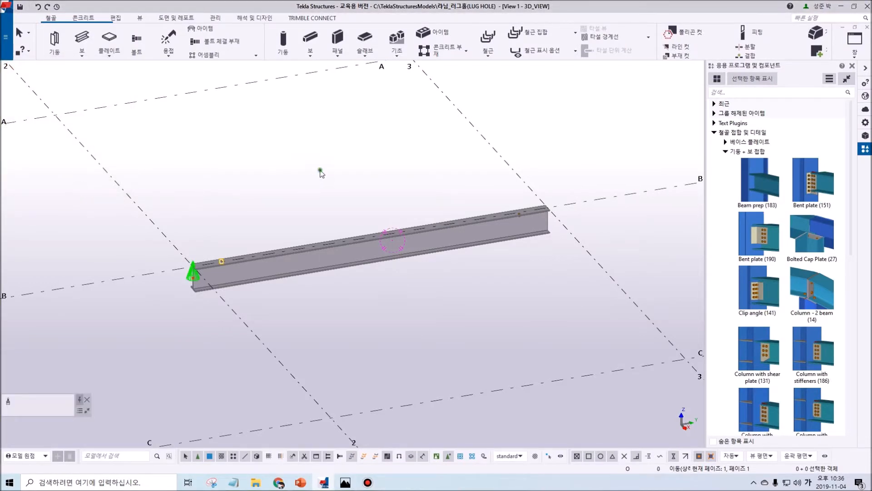
Search the component catalog for 라님_.
scroll(193, 278, "up", 2)
scroll(193, 278, "down", 2)
left_click(740, 92)
type("라님")
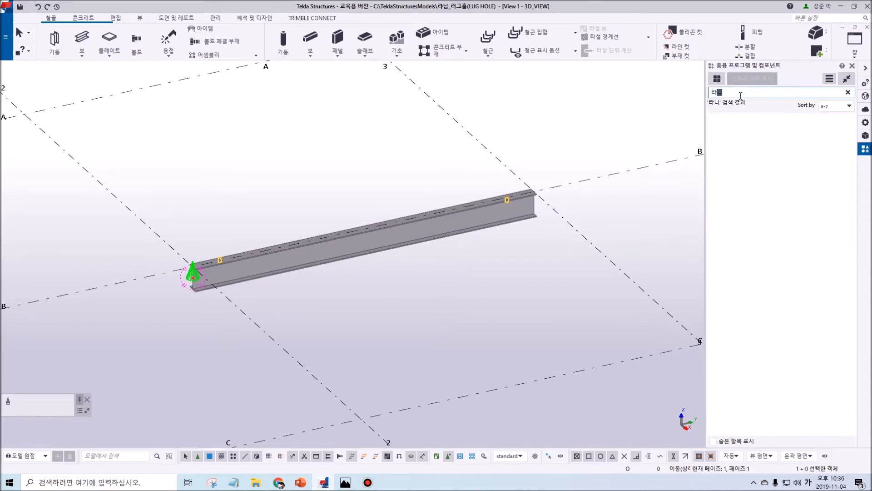
type("_")
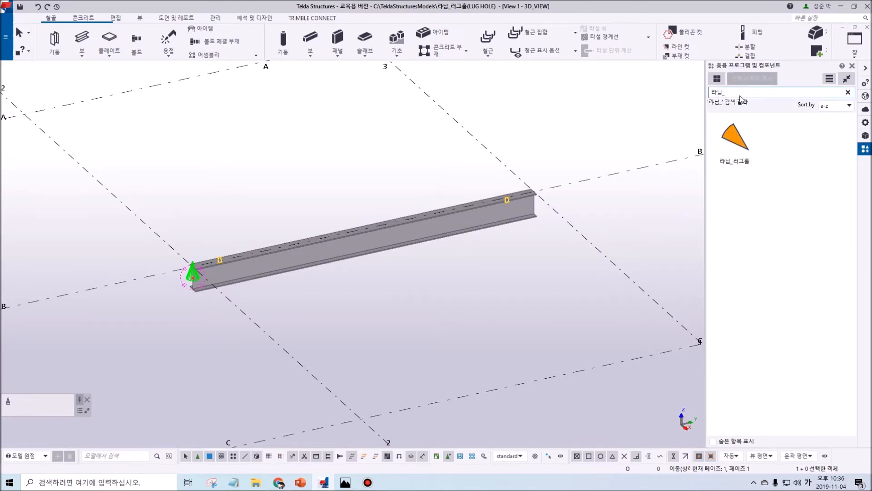
right_click(371, 162)
left_click(351, 173)
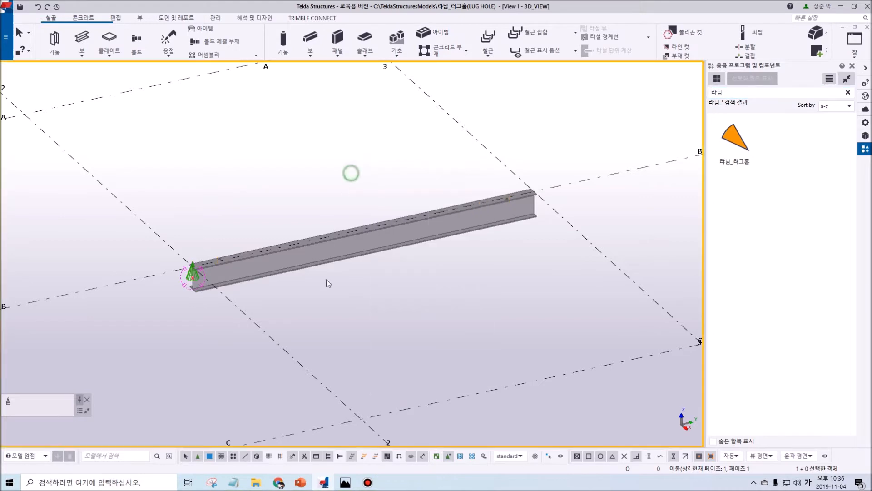
Review the lug hole reference image in Photos again and return to the Tekla Structures model.
left_click(346, 482)
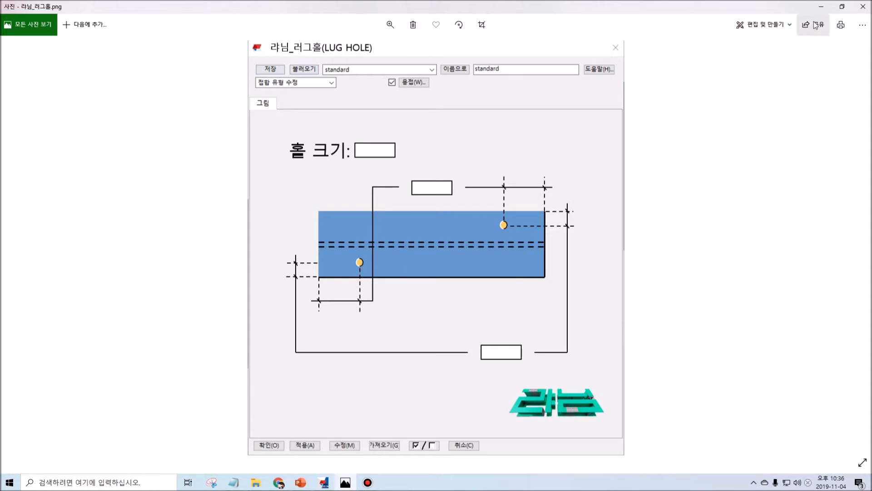
left_click(821, 6)
right_click(270, 250)
key("Escape")
Open the lug hole component at the beam's end in the custom component editor.
scroll(142, 262, "up", 5)
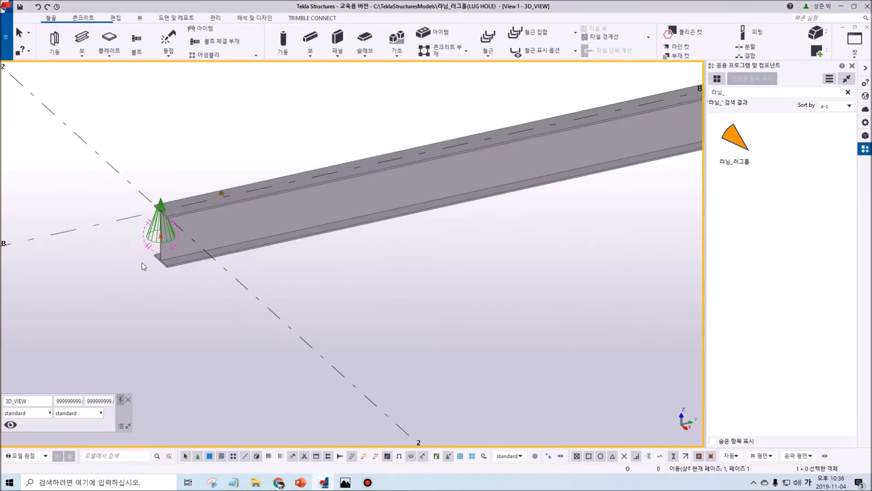
right_click(154, 232)
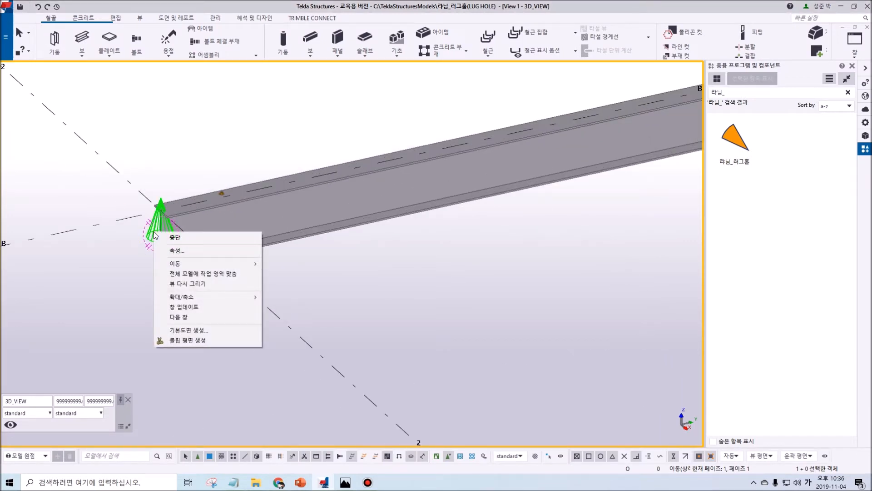
left_click(172, 161)
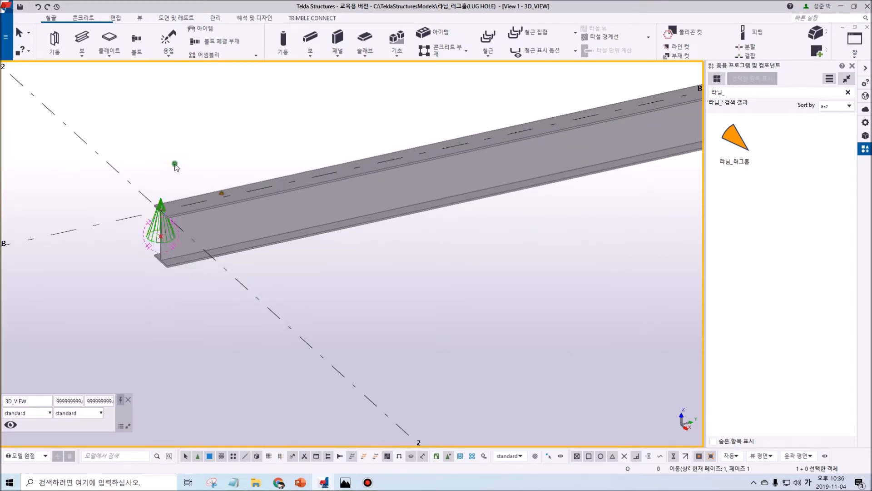
right_click(155, 223)
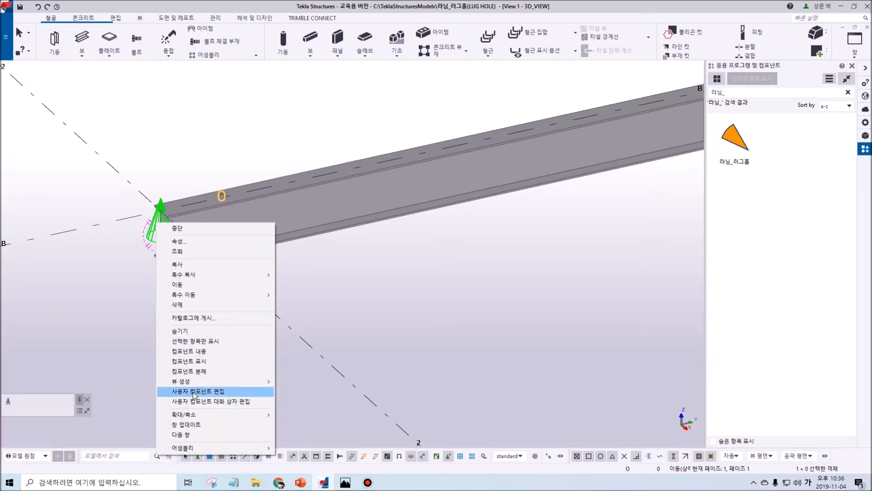
left_click(194, 391)
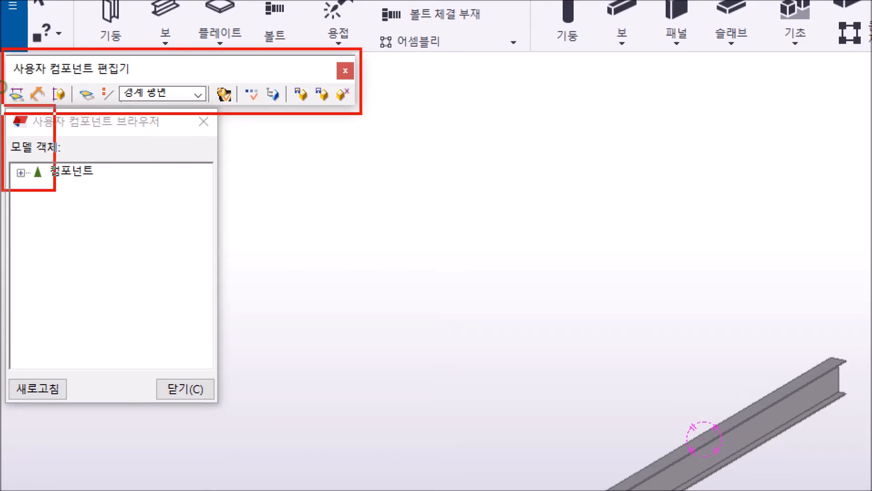
key("Escape")
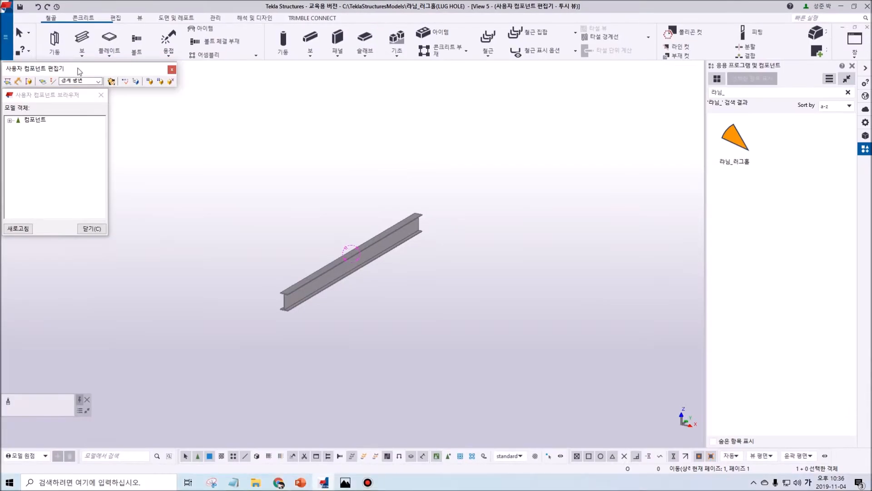
Close the custom component browser.
left_click(100, 94)
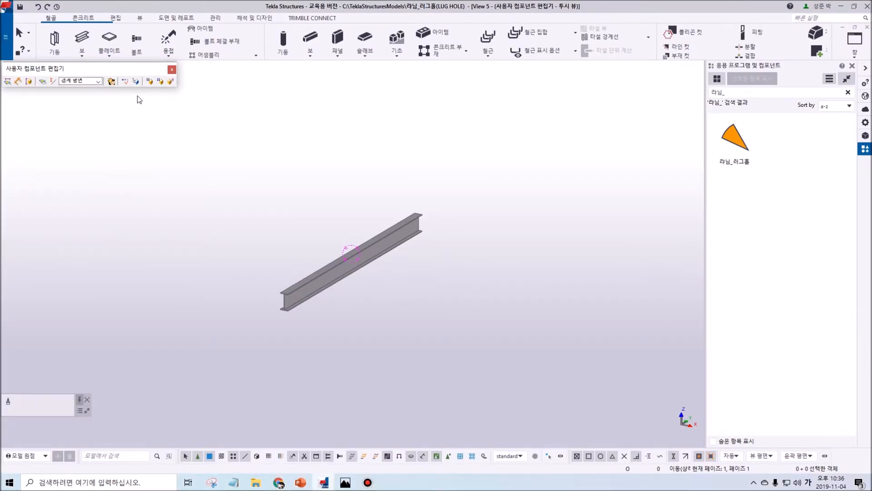
left_click(136, 82)
left_click(99, 95)
right_click(248, 153)
left_click(258, 156)
Exclude the bolt, washer and nuts from the bolt assembly near the beam's near end, keeping only its hole.
scroll(340, 250, "up", 5)
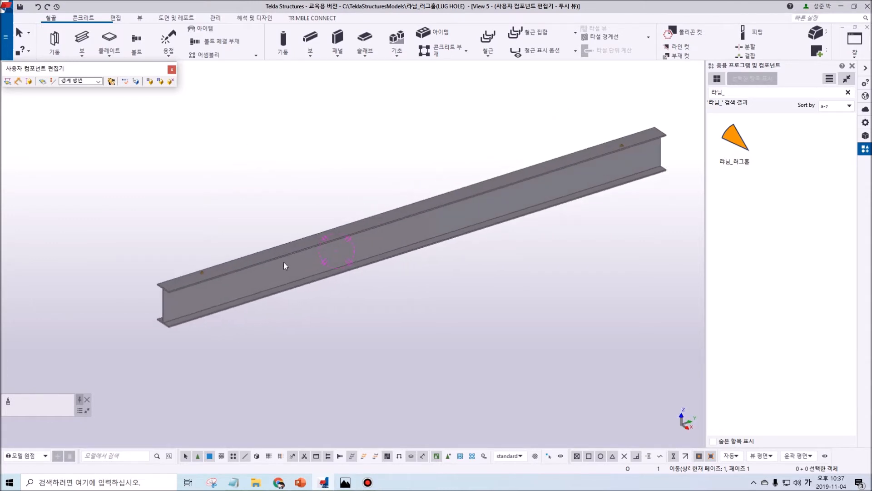
scroll(202, 273, "up", 4)
left_click(203, 267)
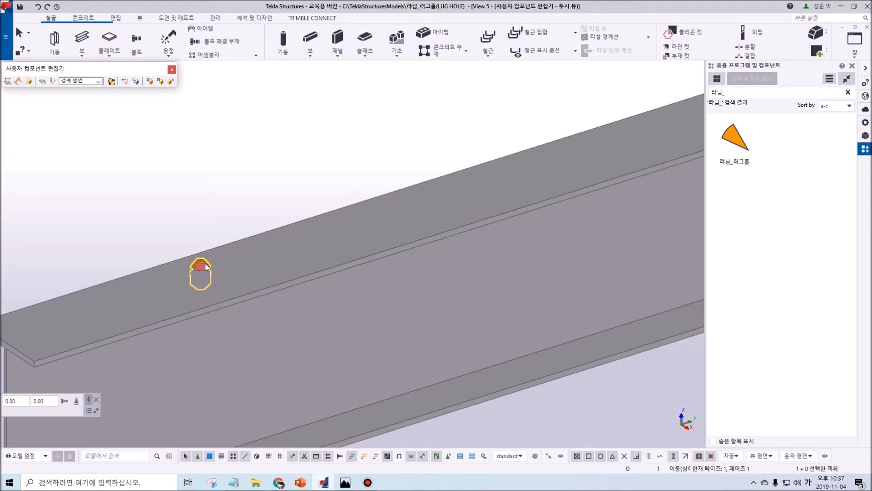
middle_click_drag(207, 267, 192, 214)
left_click(184, 224)
double_click(184, 222)
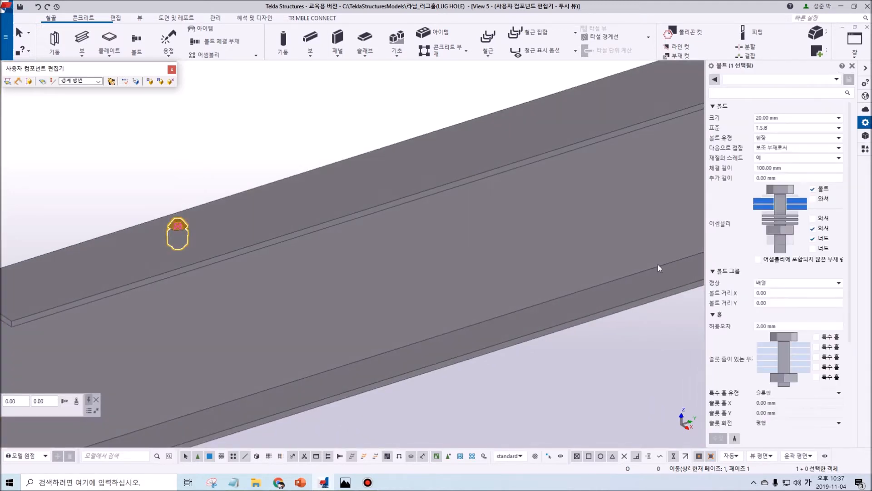
left_click(813, 189)
middle_click(560, 178)
Exclude the bolt, washer and nuts from the bolt assembly near the beam's far end.
scroll(303, 289, "down", 5)
middle_click_drag(440, 214, 87, 296)
scroll(455, 187, "up", 5)
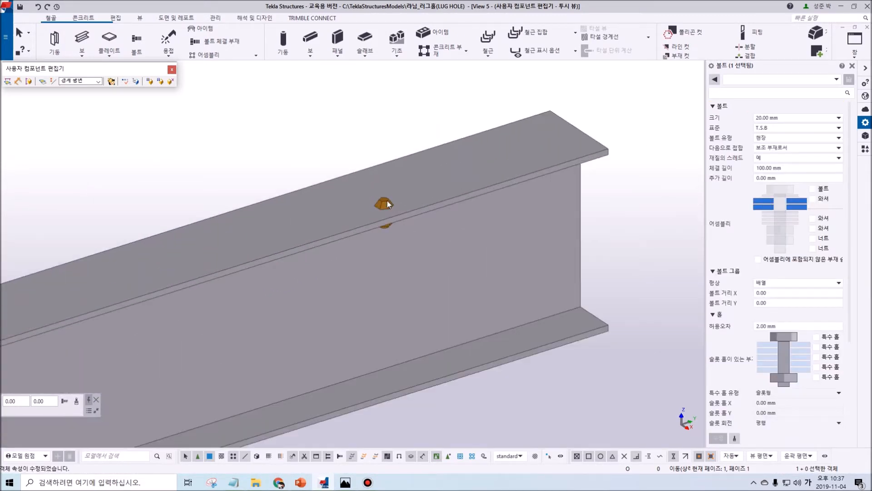
left_click(387, 201)
left_click(812, 189)
left_click(718, 437)
Bind both handles of the near-end hole to the top face of the beam's upper flange.
scroll(458, 258, "down", 3)
left_click(370, 177)
middle_click_drag(280, 254, 410, 202)
scroll(412, 208, "down", 3)
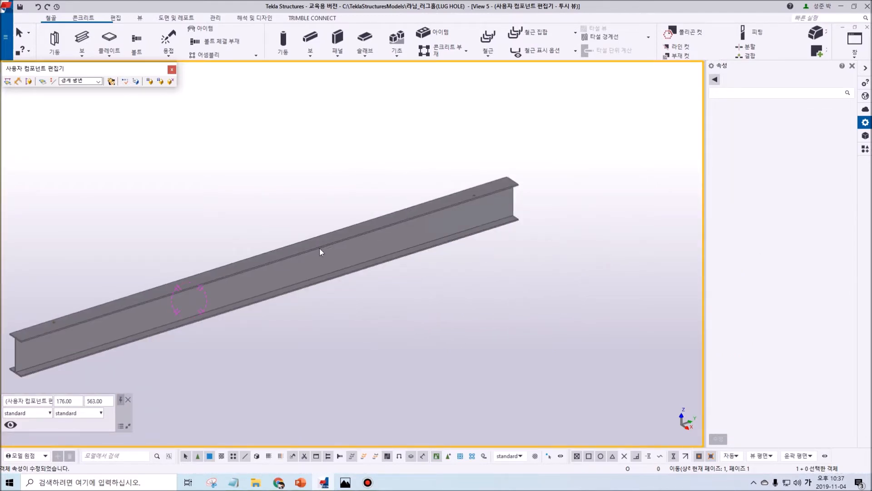
middle_click_drag(285, 268, 378, 237)
scroll(140, 307, "up", 6)
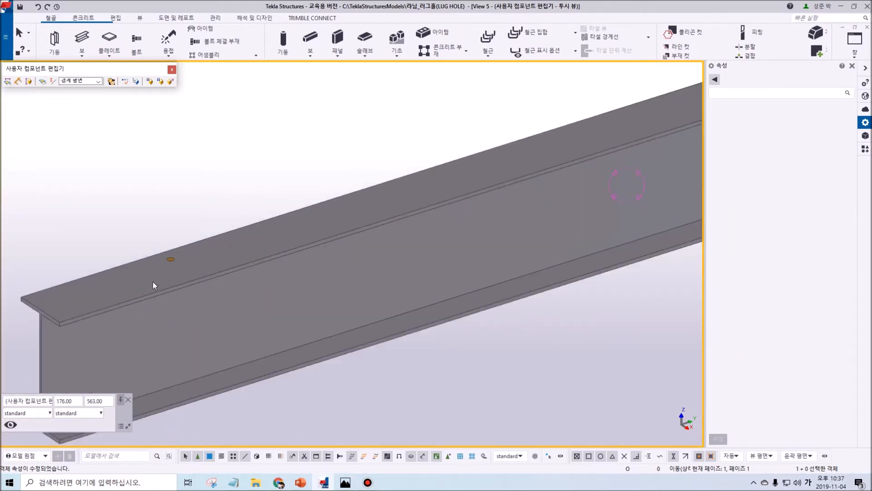
left_click(170, 260)
middle_click_drag(182, 295, 232, 299)
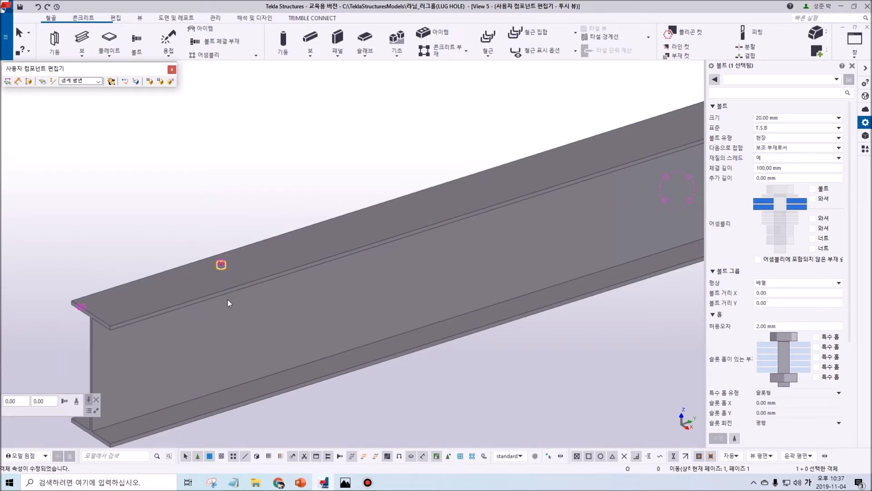
middle_click_drag(125, 316, 144, 310, "ctrl")
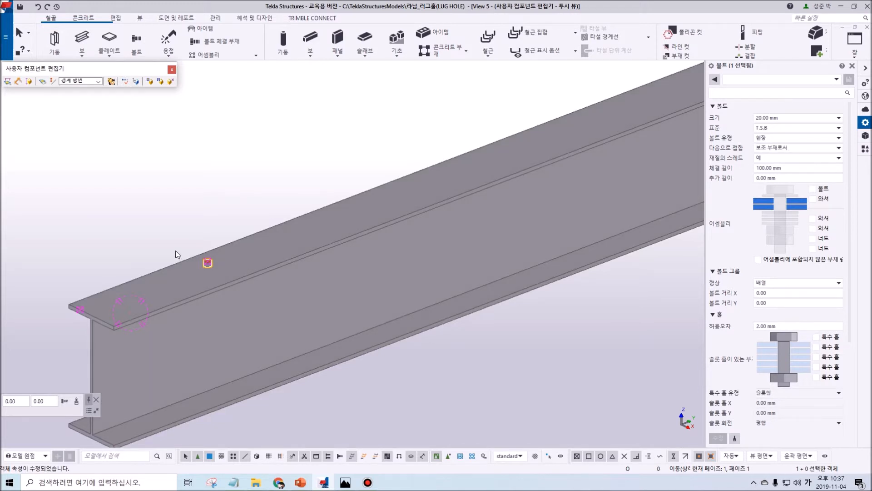
middle_click_drag(169, 249, 220, 234)
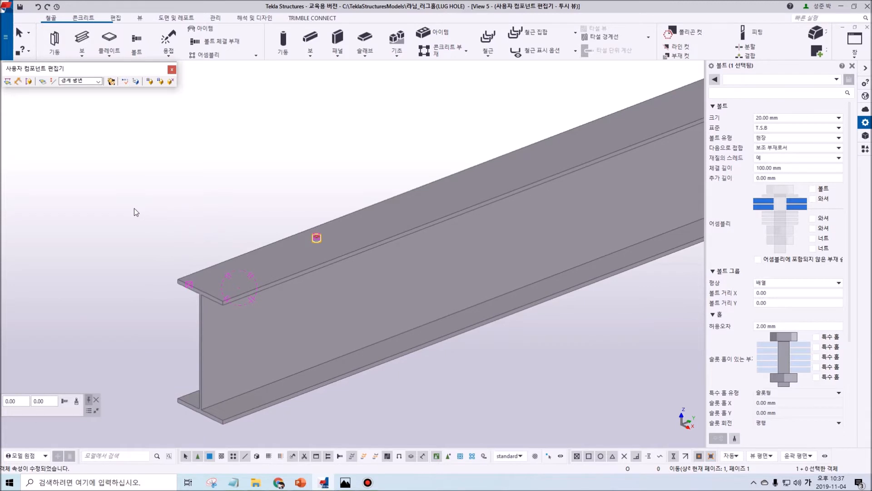
left_click_drag(120, 173, 375, 331)
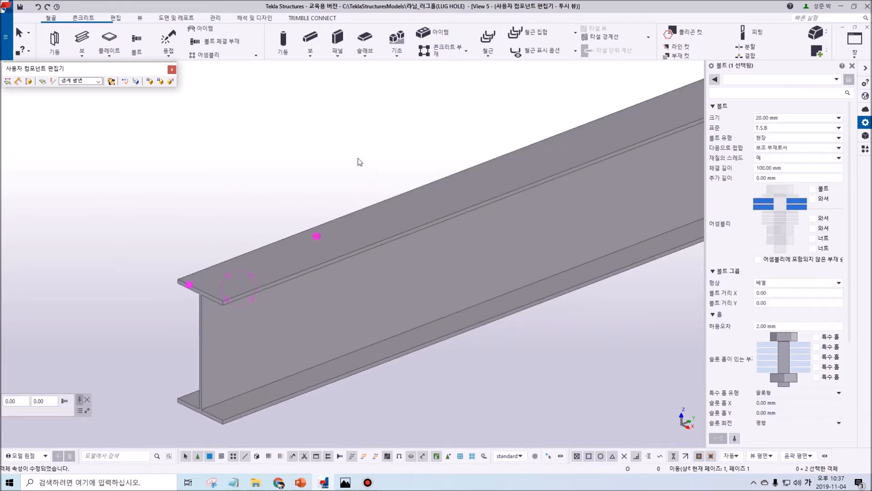
right_click(357, 145)
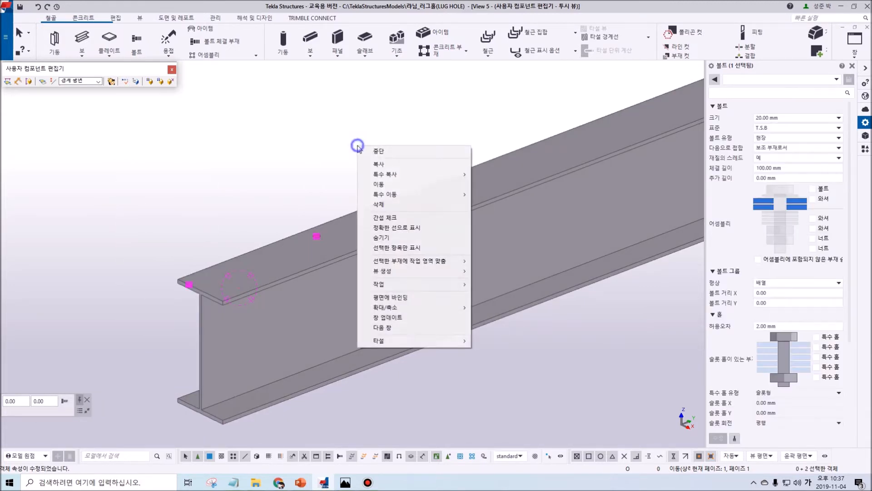
left_click(393, 298)
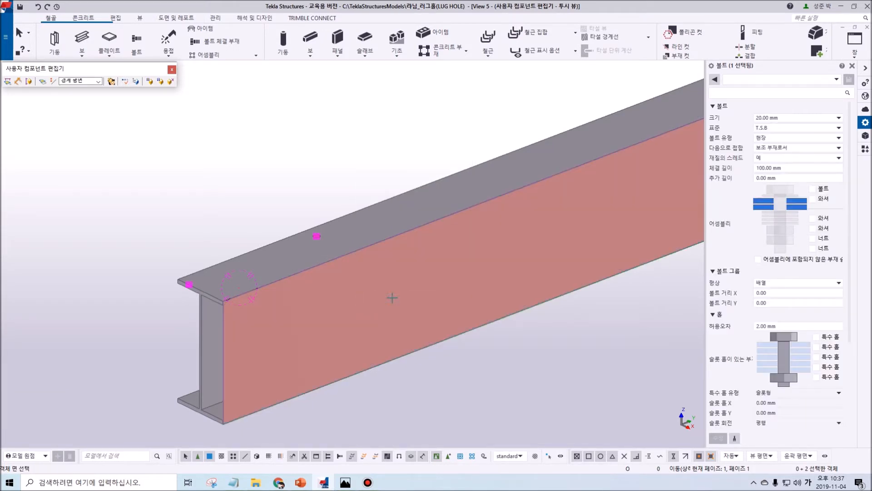
scroll(264, 261, "down", 5)
middle_click_drag(325, 256, 275, 261, "ctrl")
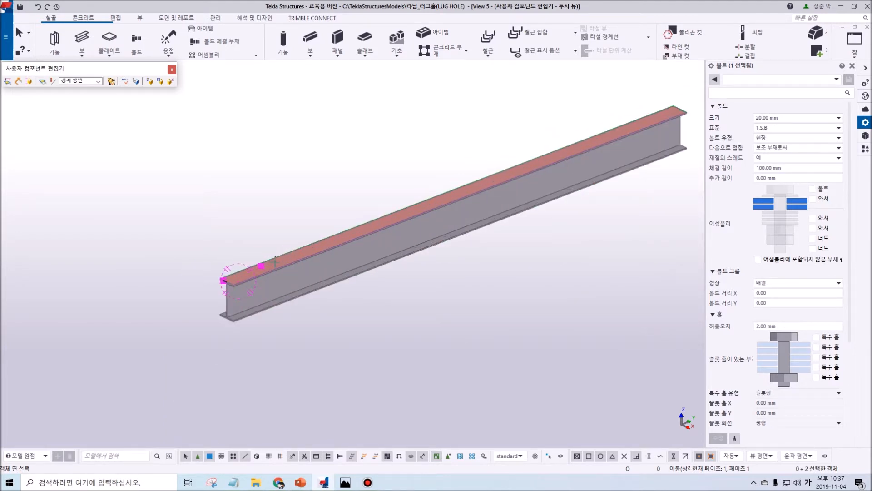
left_click(275, 262)
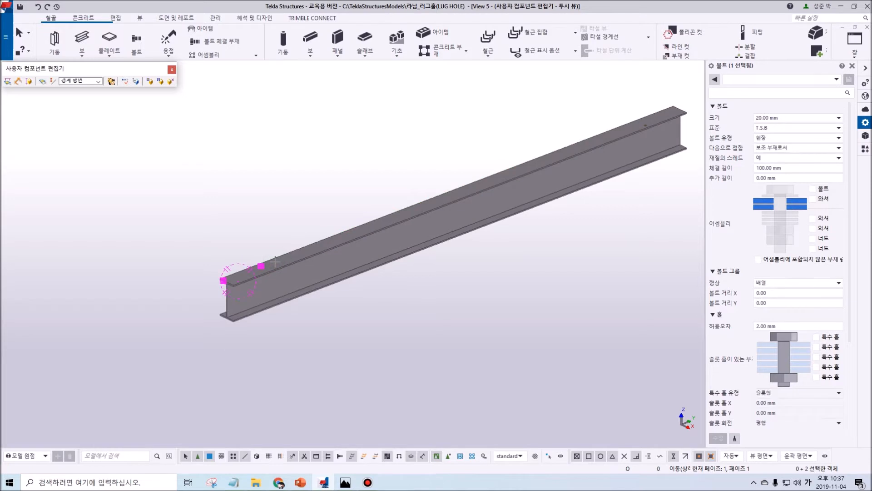
Open the component variables list and examine the distance bindings at the near-end hole's handles.
left_click(125, 81)
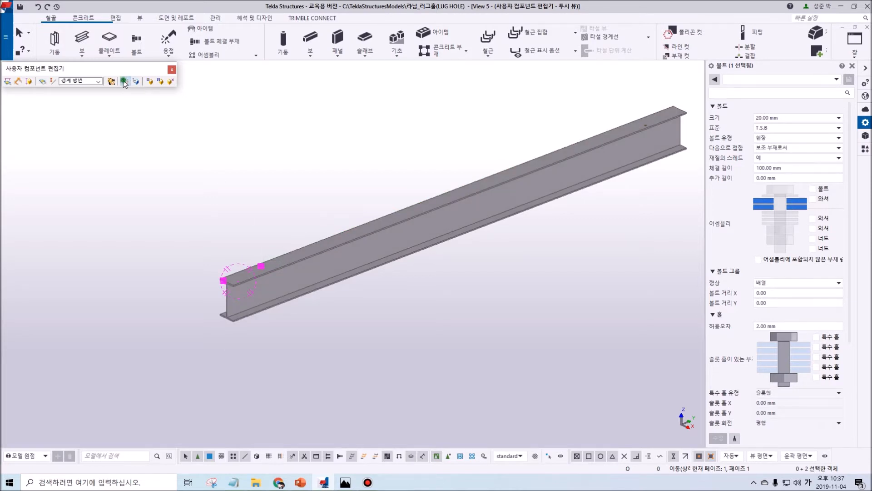
left_click_drag(320, 96, 81, 274)
middle_click_drag(283, 205, 366, 129)
left_click(465, 243)
scroll(341, 203, "up", 3)
left_click(363, 192)
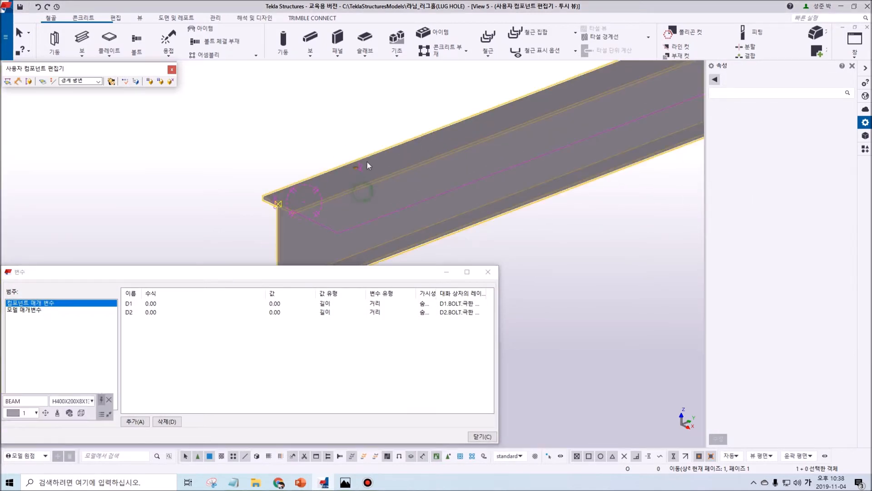
scroll(364, 168, "up", 3)
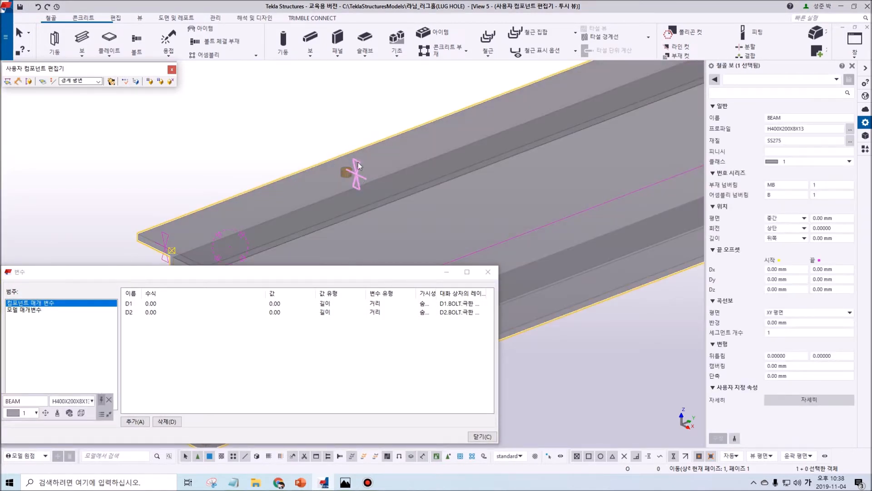
middle_click_drag(174, 242, 244, 195)
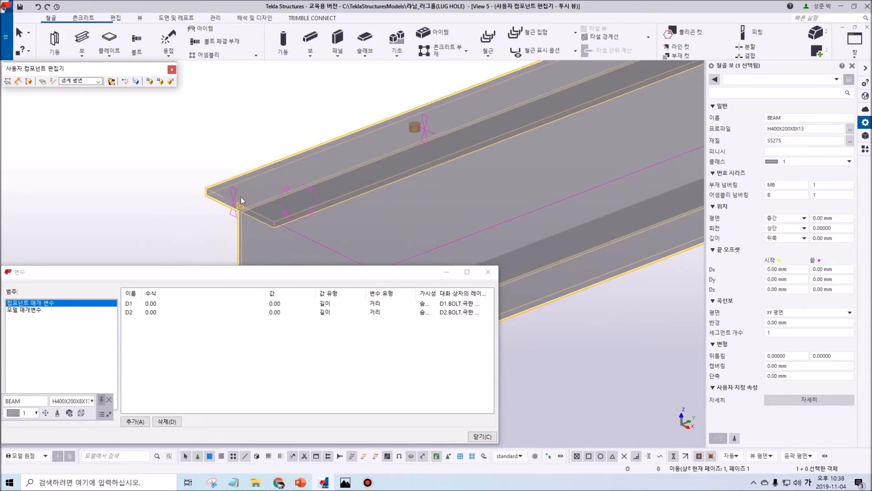
scroll(244, 195, "up", 2)
scroll(235, 196, "down", 2)
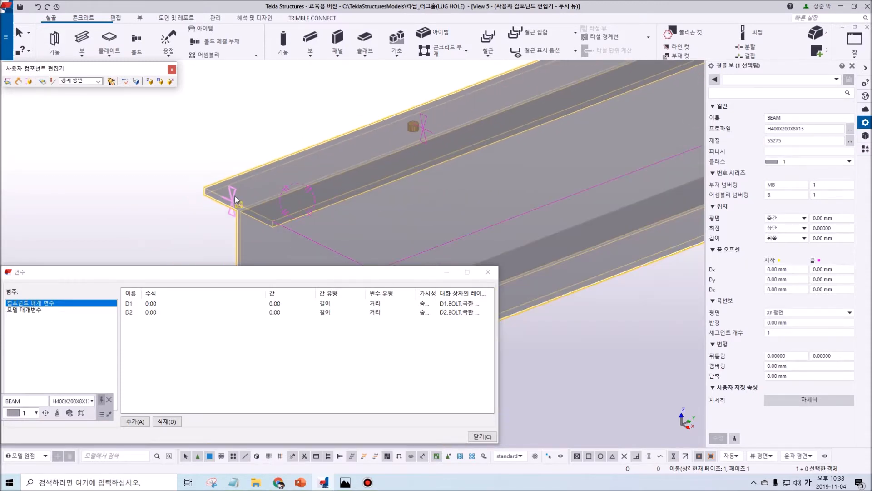
Try distance variable D1 at 50 and restore it to 0.
left_click(158, 303)
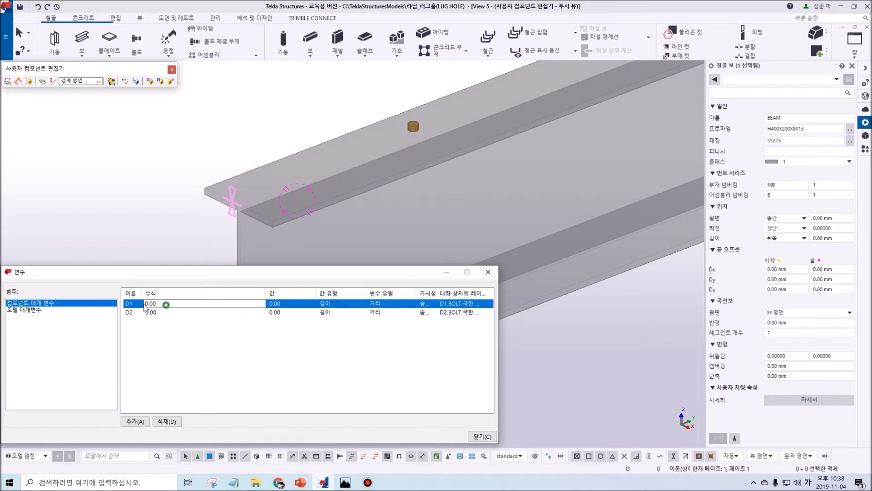
type("50")
left_click(204, 313)
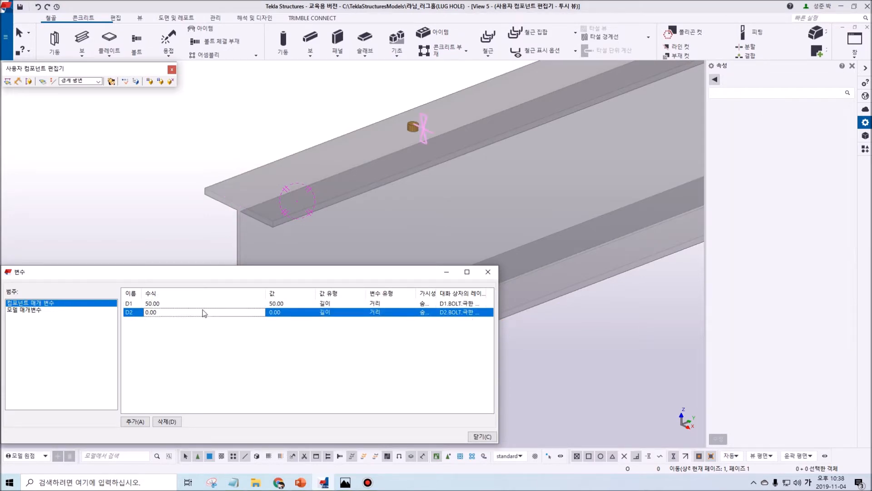
left_click(171, 303)
type("0")
key("Return")
Switch back to the rendered view and bind both handles of the near-end hole to the beam's side boundary plane.
left_click(414, 128)
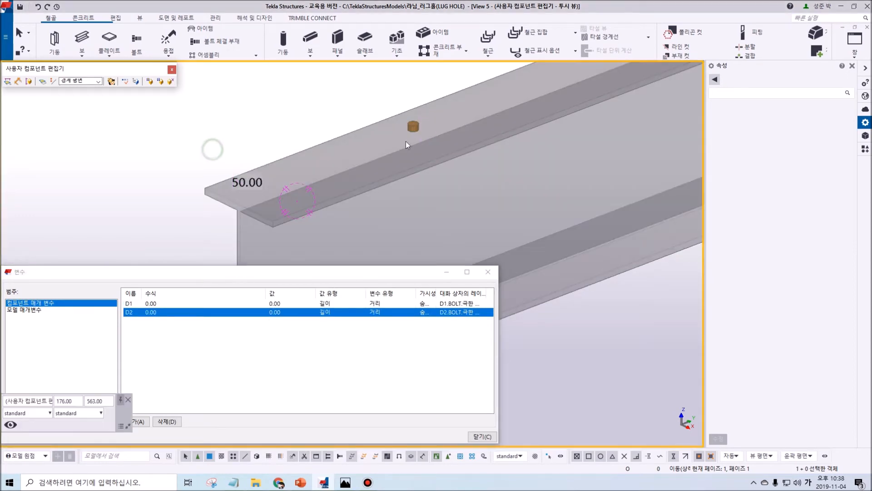
key("ctrl+4")
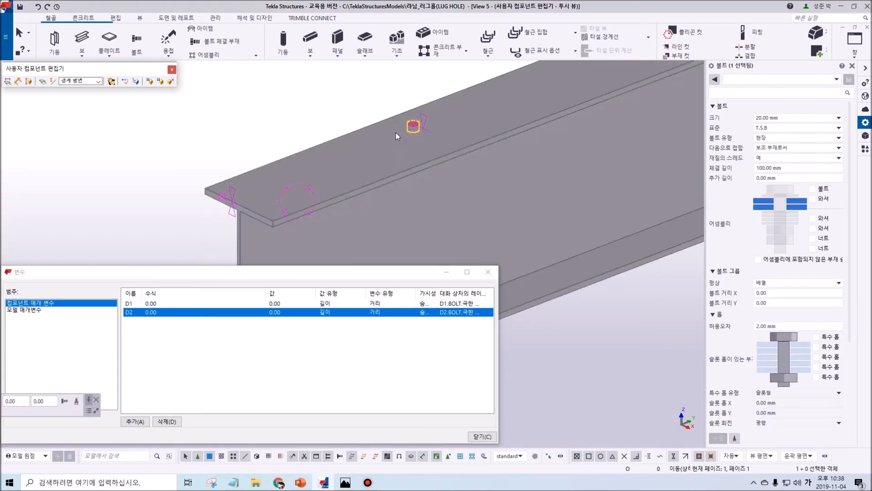
scroll(397, 133, "down", 4)
left_click_drag(295, 114, 450, 198)
middle_click_drag(309, 115, 284, 181, "ctrl")
right_click(388, 113)
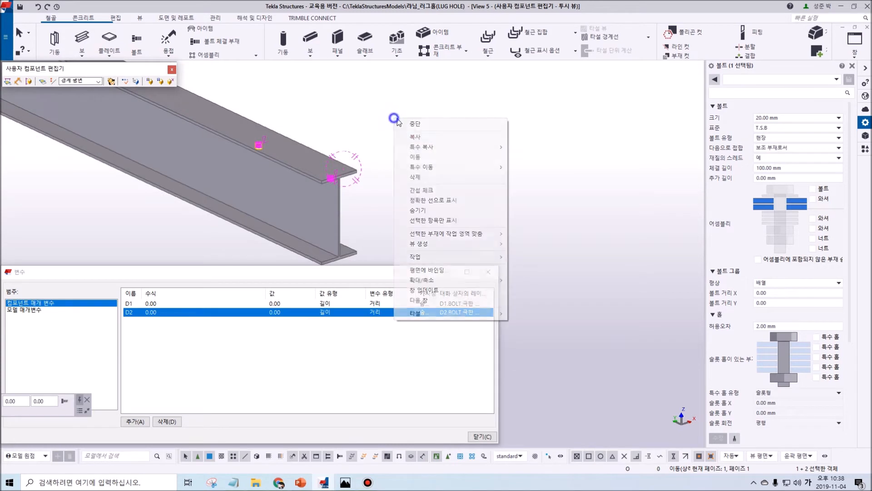
left_click(426, 270)
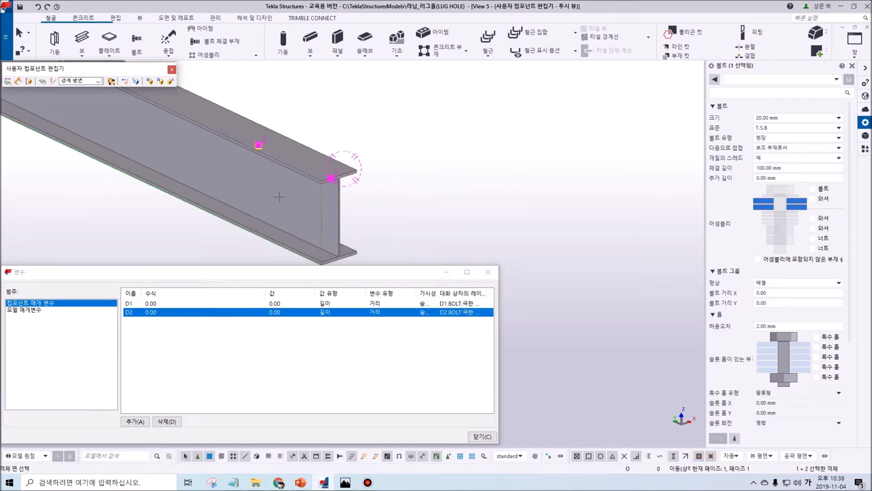
scroll(273, 195, "down", 5)
scroll(268, 194, "up", 2)
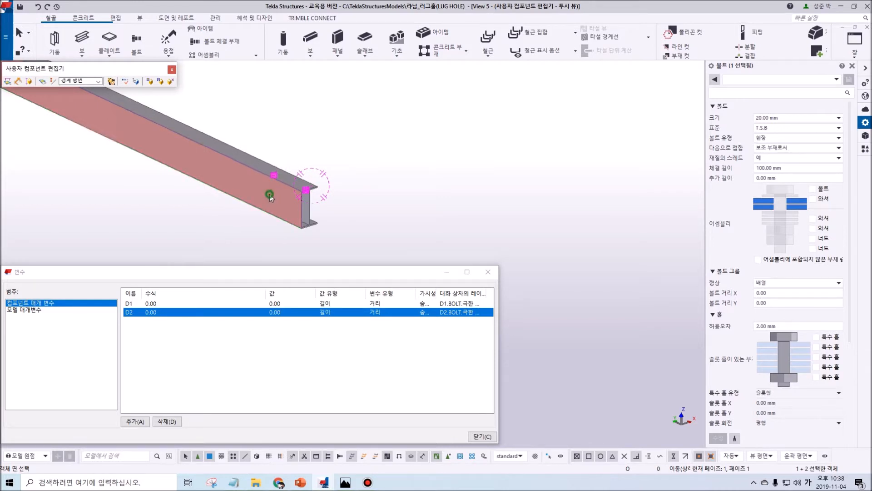
left_click(270, 194)
scroll(270, 173, "up", 3)
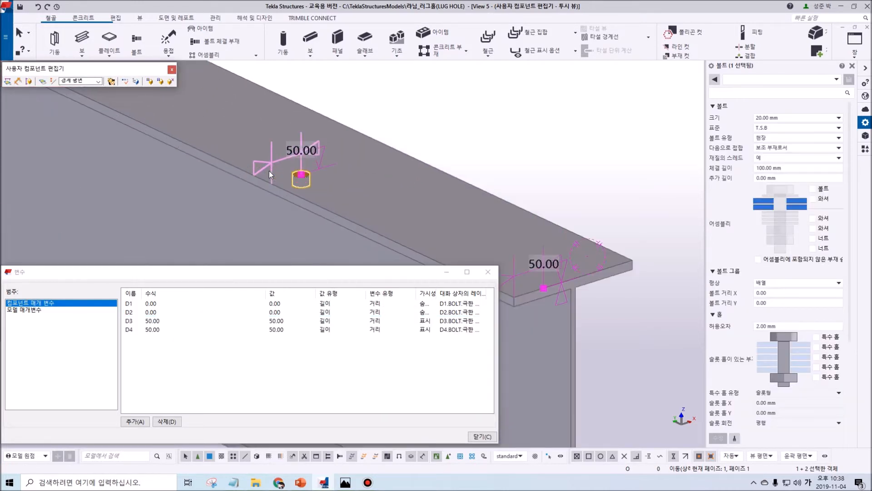
scroll(269, 172, "down", 2)
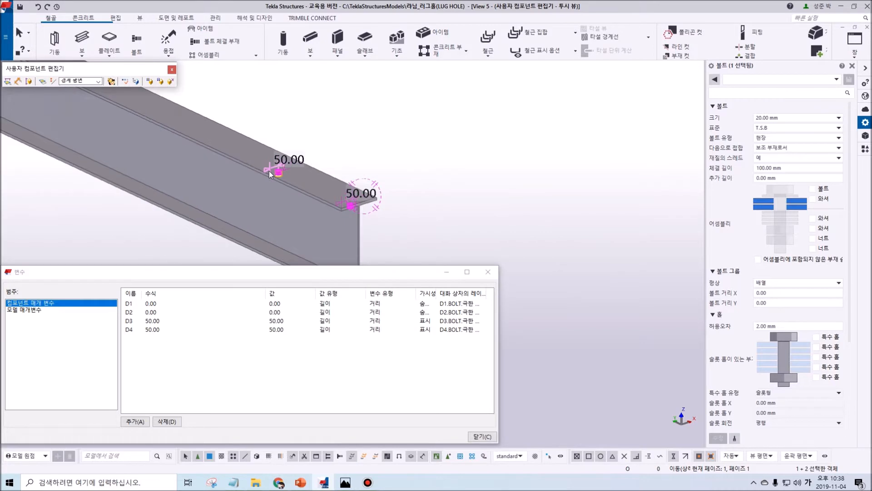
Check distance variables D3 and D4 in the model, and add a component parameter with a formula value of 50.
left_click(173, 321)
left_click(172, 330)
left_click(170, 330)
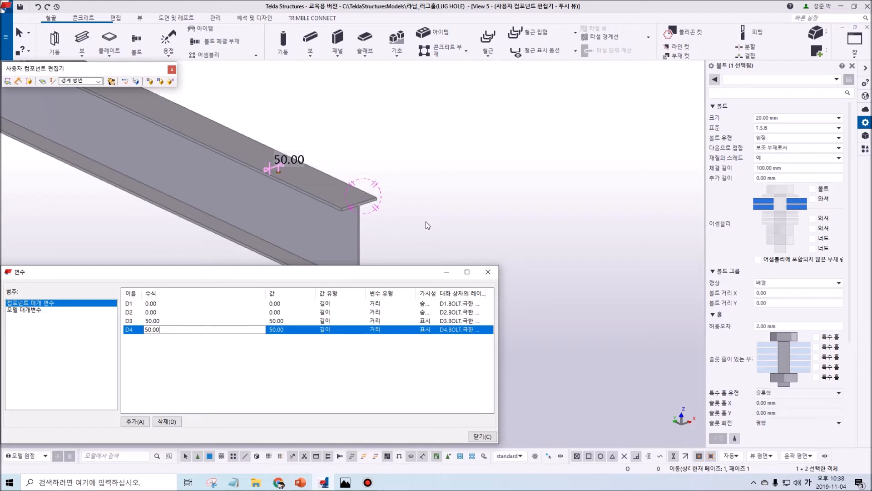
left_click(142, 422)
left_click(161, 338)
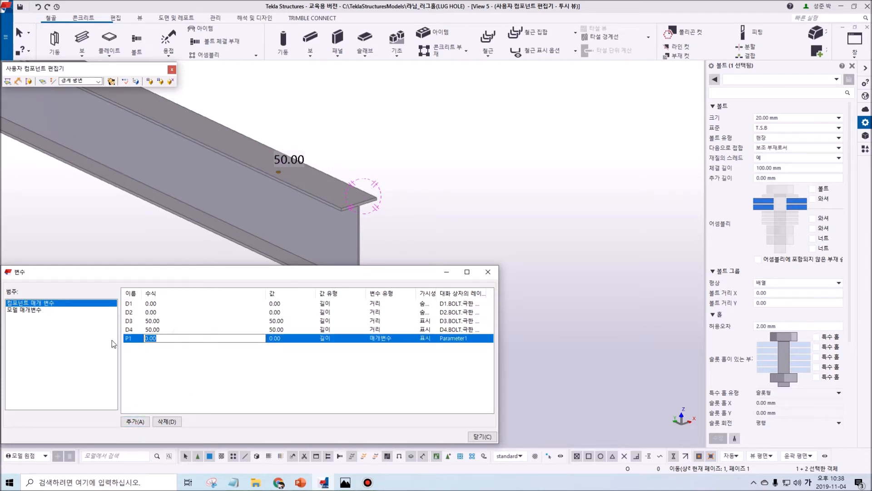
type("50")
key("Return")
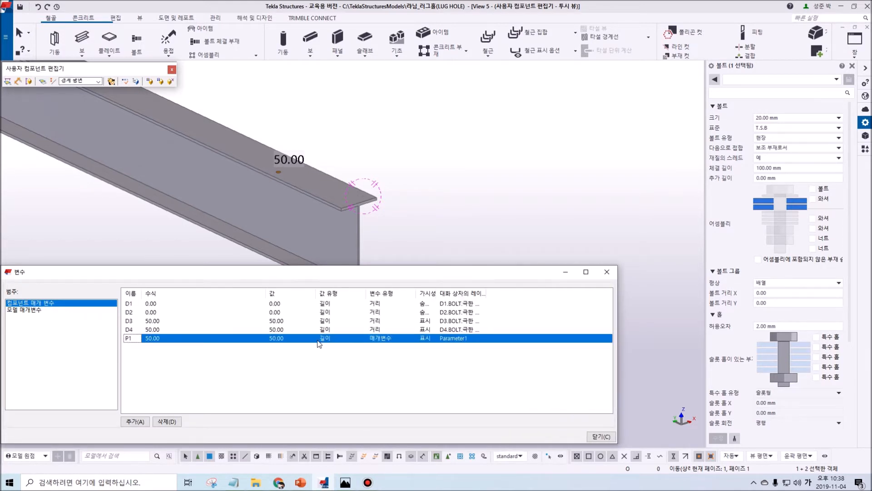
Widen the visibility and label columns of the variables list and label parameter P1 as 정면 엣지 간격.
left_click_drag(437, 294, 454, 295)
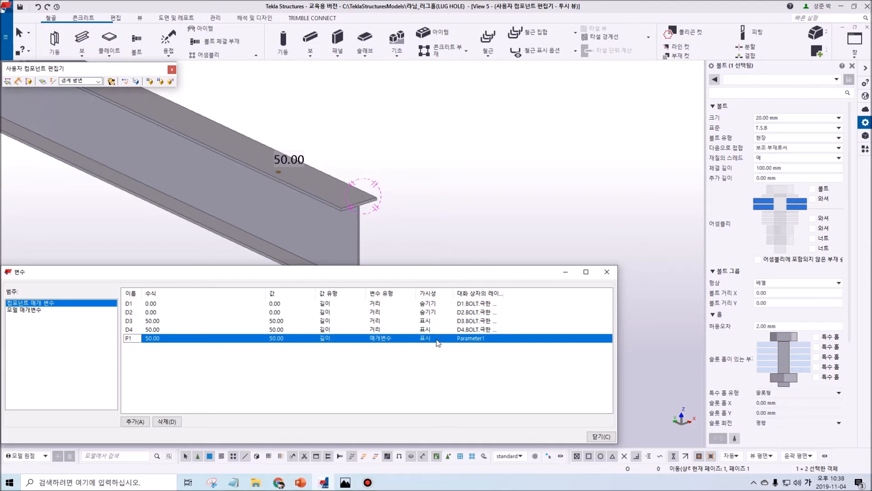
left_click(475, 339)
left_click_drag(504, 294, 538, 295)
left_click(495, 344)
left_click(478, 338)
left_click(502, 339)
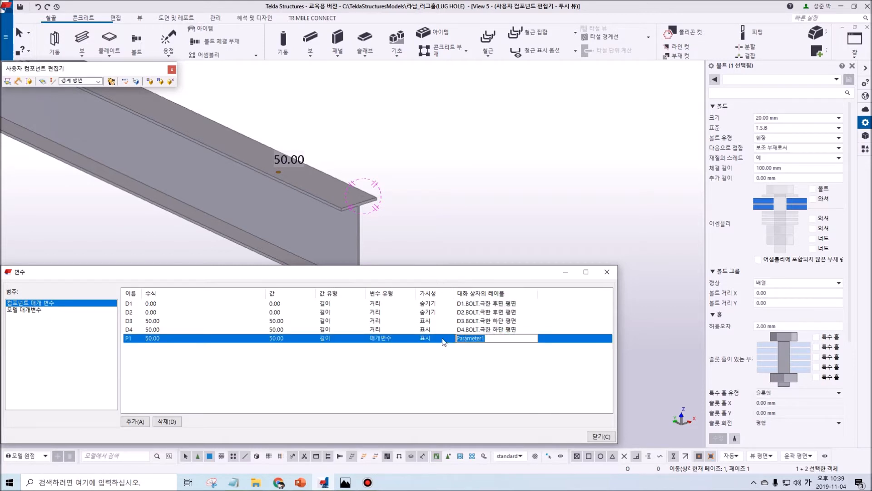
type("ㅍ")
type("면 엣지 ")
type("간격")
key("Return")
Set the formula of distance variable D3 to =P1.
left_click(160, 322)
left_click(160, 330)
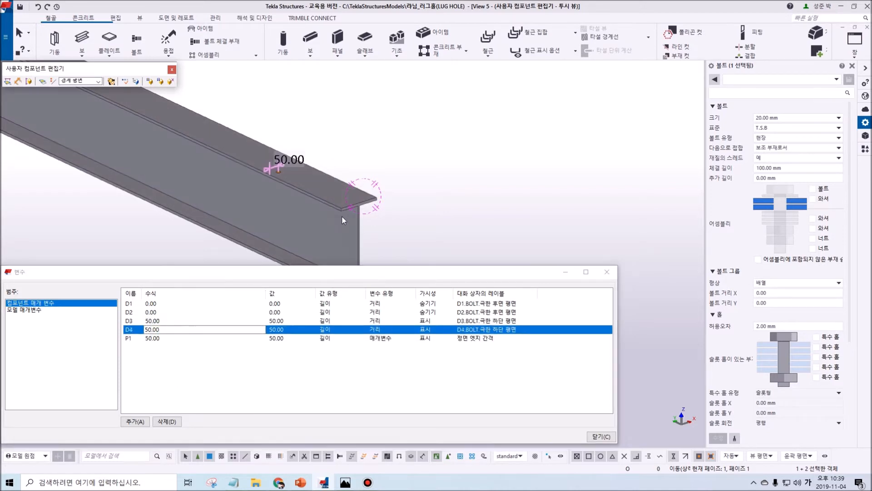
middle_click_drag(341, 217, 367, 196)
scroll(308, 154, "up", 3)
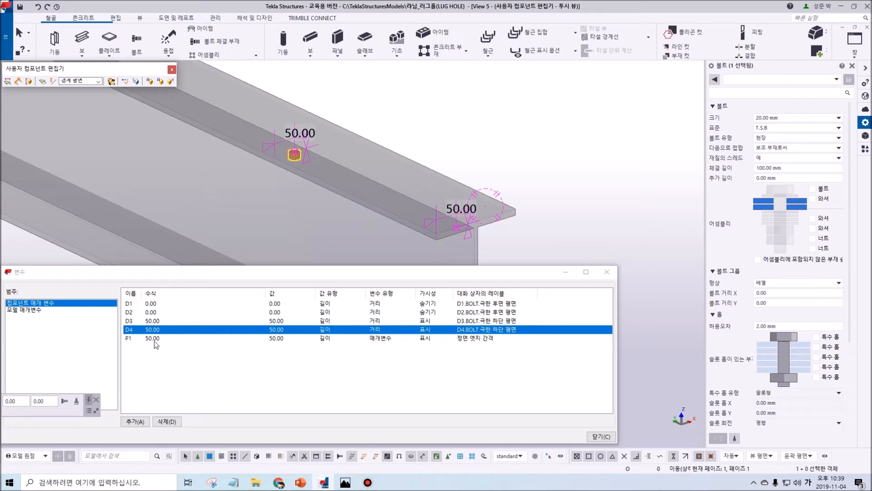
left_click(136, 338)
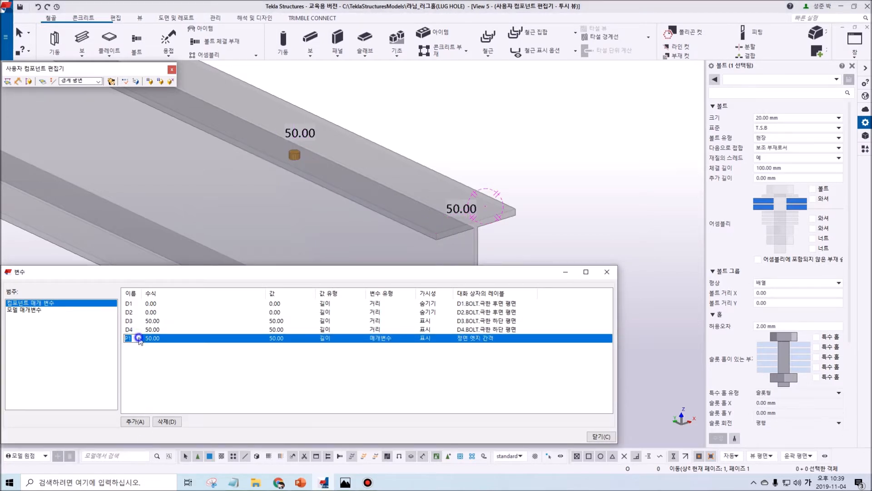
right_click(135, 338)
left_click(162, 362)
left_click(160, 321)
left_click_drag(175, 320, 135, 324)
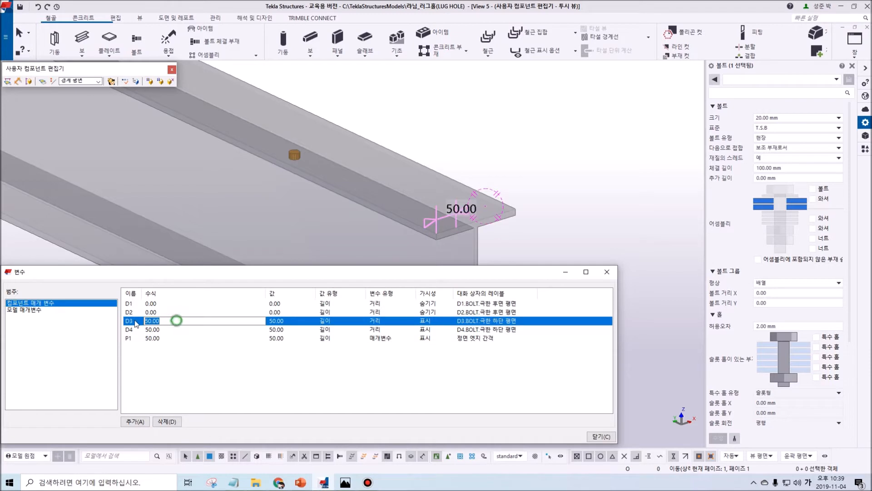
type("=")
right_click(158, 322)
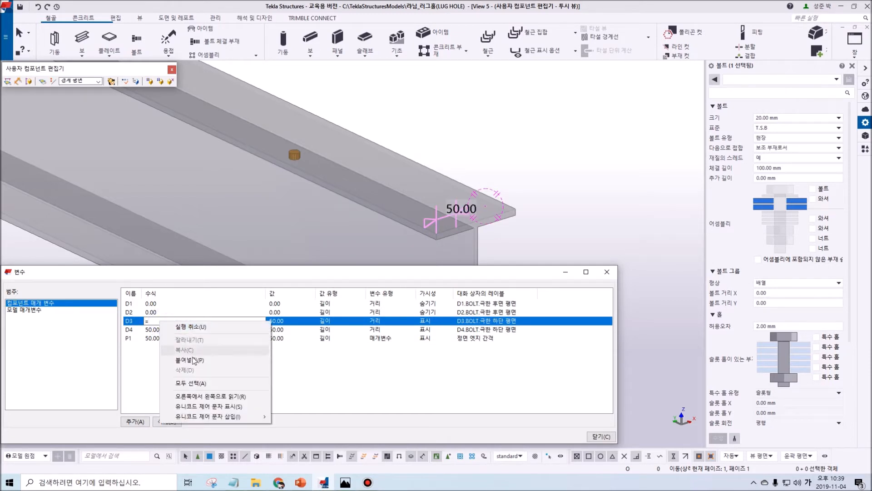
left_click(191, 358)
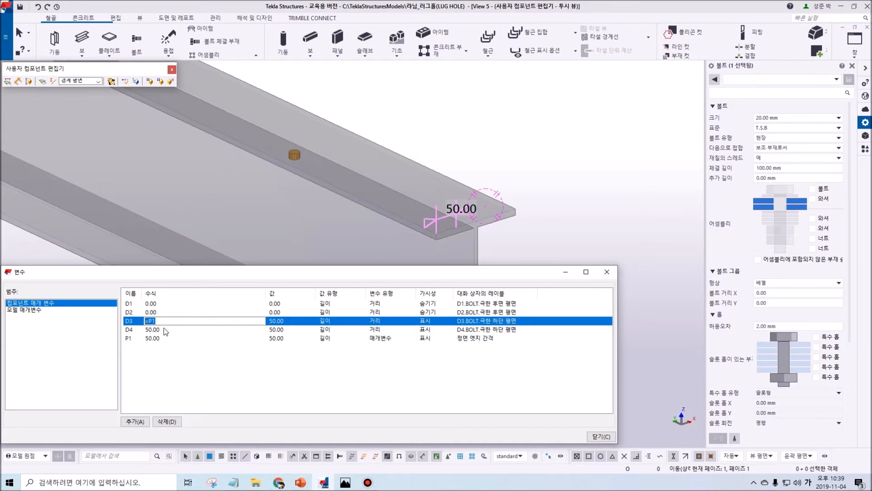
Set the formula of distance variable D4 to =P1.
left_click(178, 327)
type("=P1")
left_click(172, 357)
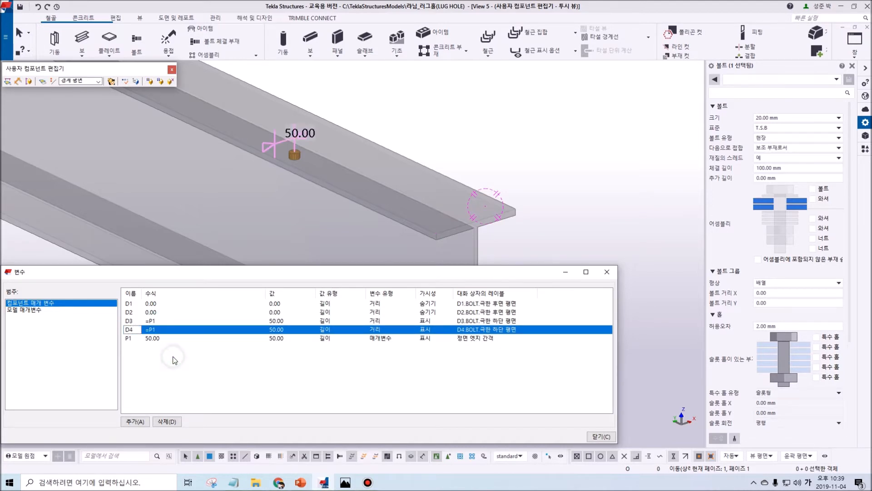
Try parameter P1 at 30, check the hole's edge distances in the model, and restore P1 to 50.
left_click(169, 338)
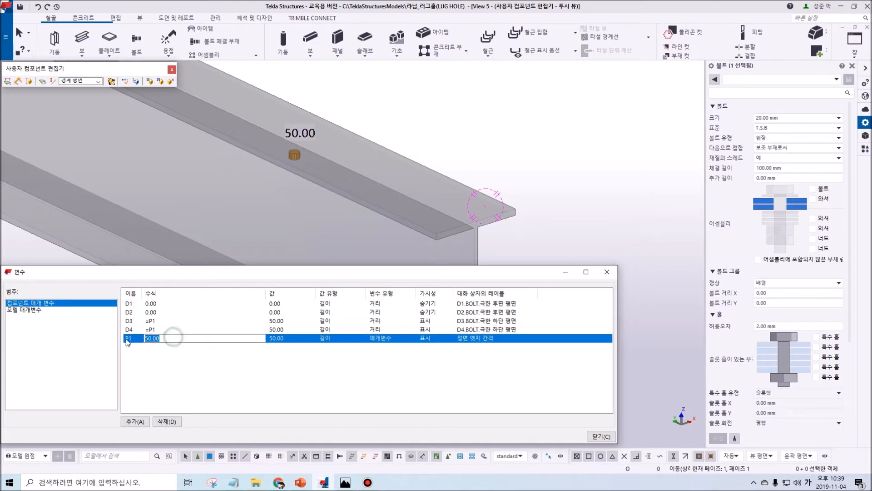
type("30")
key("Return")
left_click(287, 157)
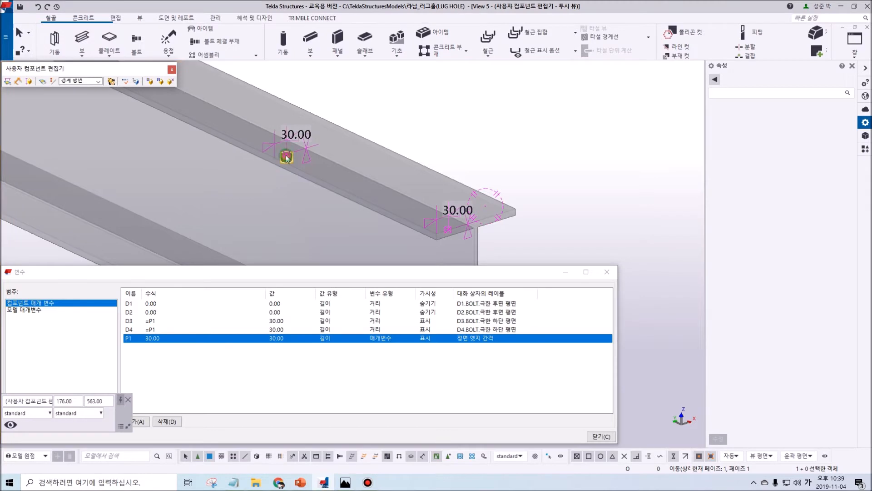
scroll(278, 145, "up", 2)
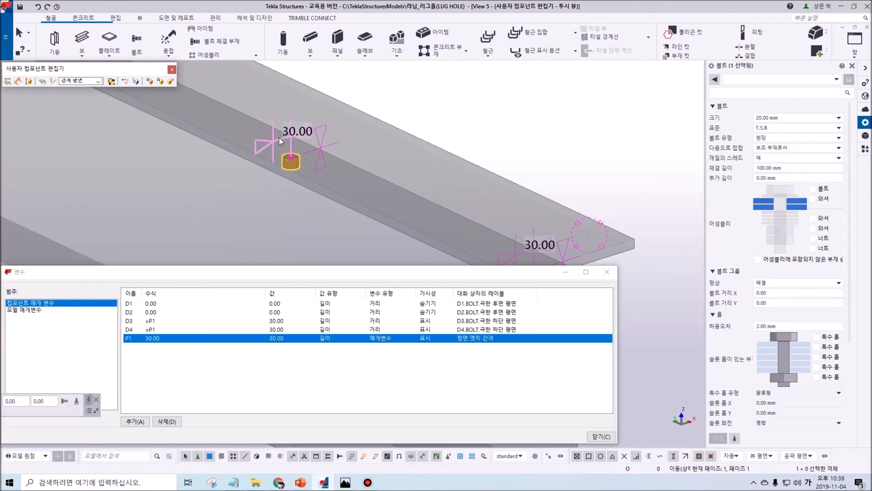
scroll(278, 137, "down", 4)
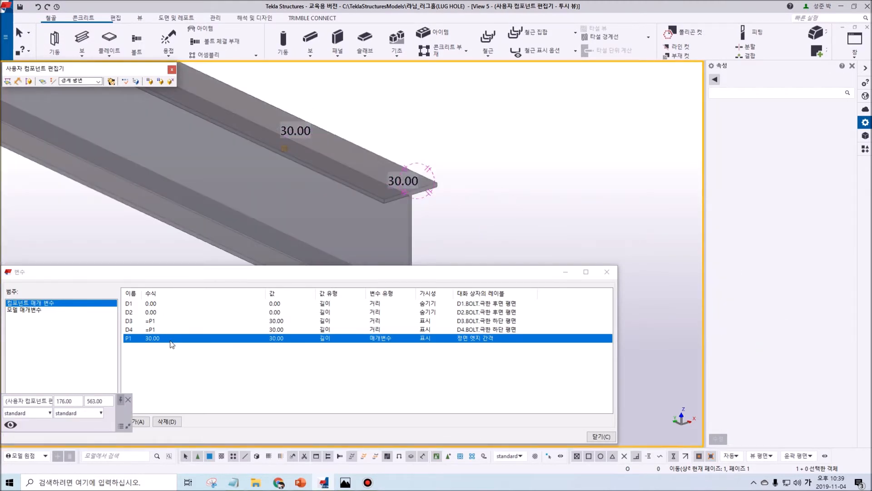
double_click(193, 338)
type("50")
left_click(516, 188)
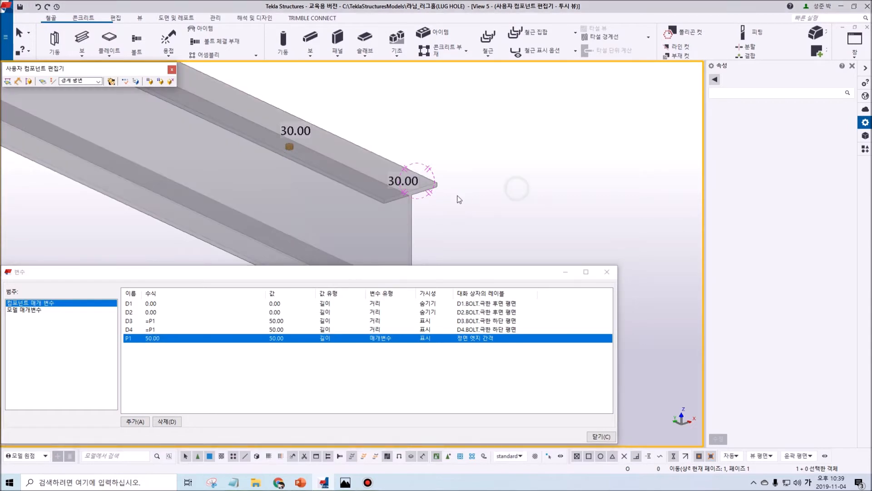
scroll(290, 145, "up", 2)
left_click(290, 144)
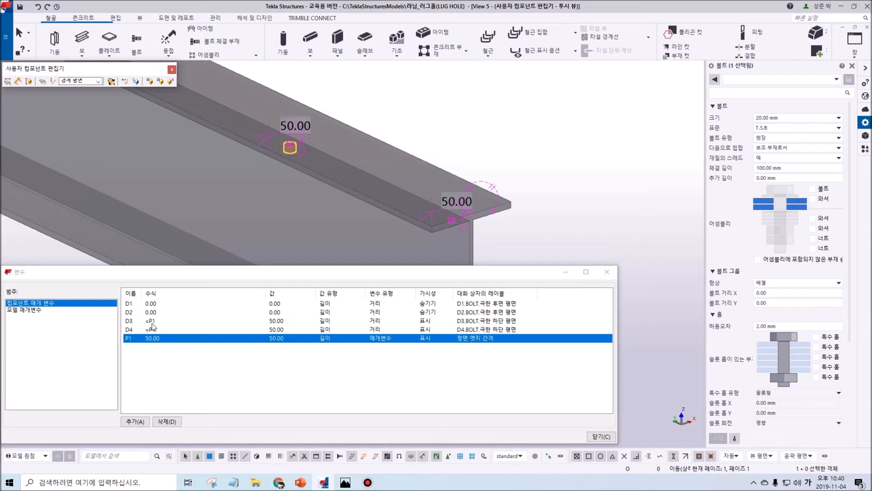
Bind both handles of the near-end hole to the boundary plane (경계 평면) at the beam's near end.
left_click(500, 138)
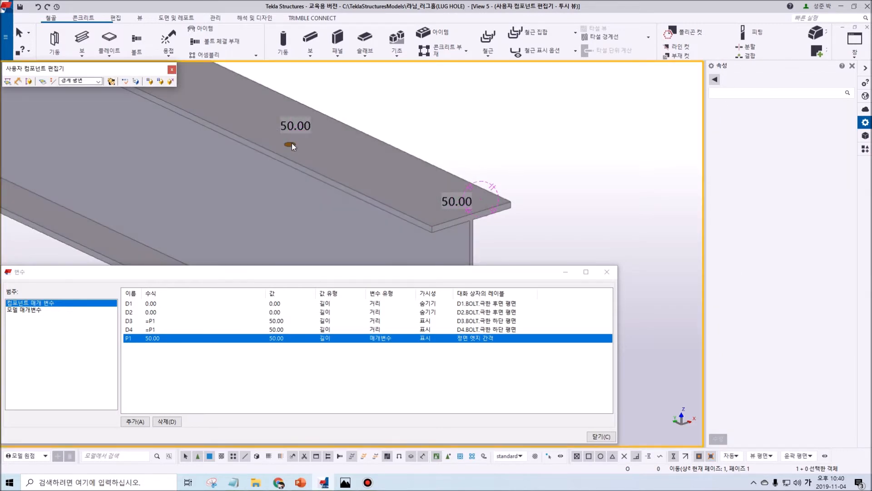
left_click(292, 144)
scroll(299, 147, "down", 2)
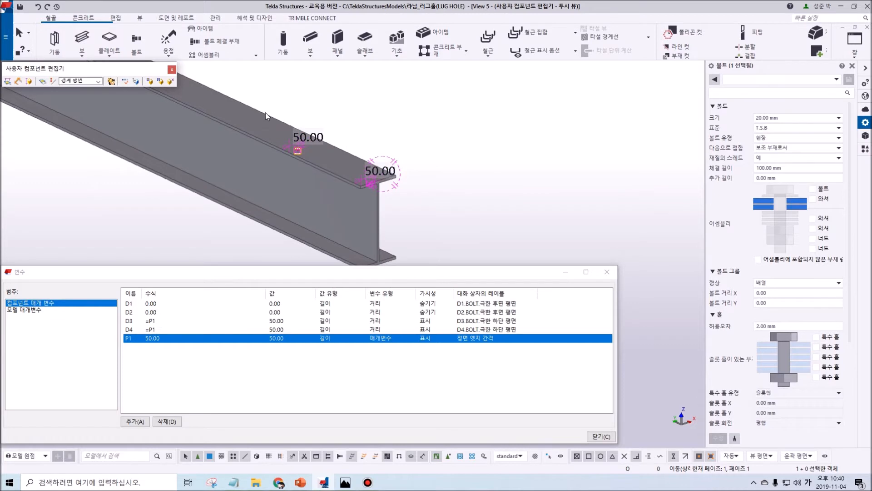
left_click_drag(279, 141, 421, 226)
right_click(427, 144)
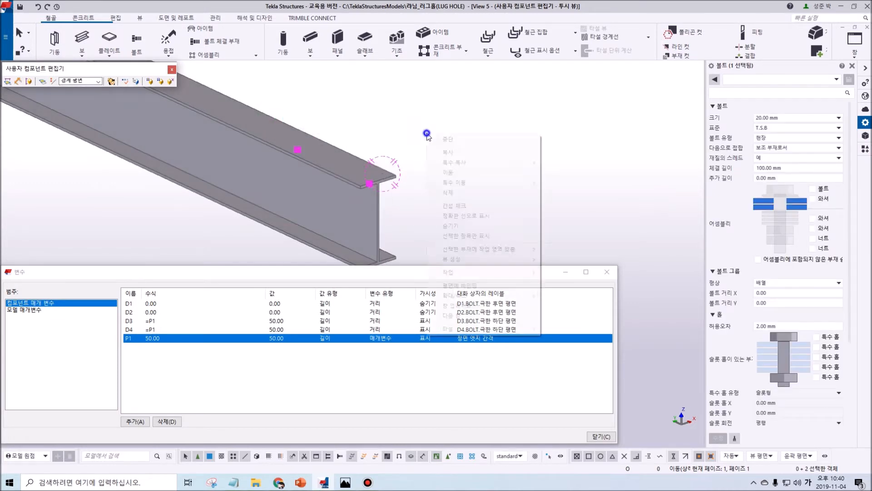
left_click(468, 285)
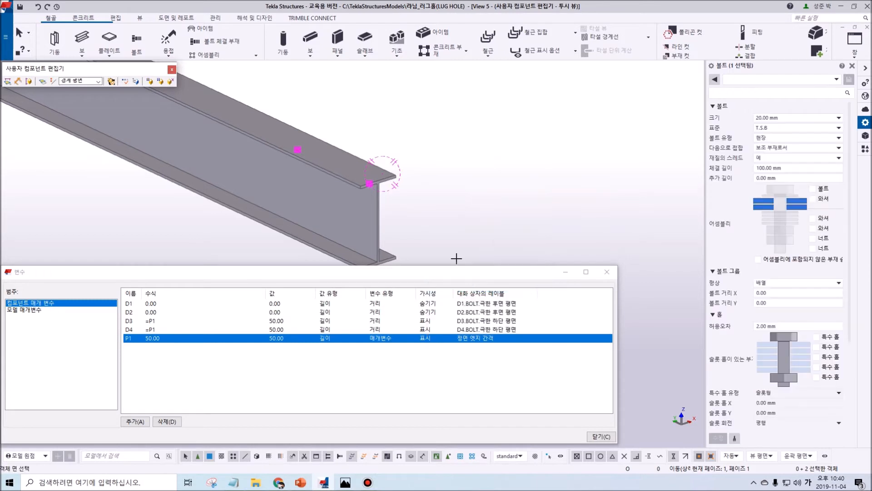
scroll(380, 191, "up", 3)
scroll(377, 185, "up", 2)
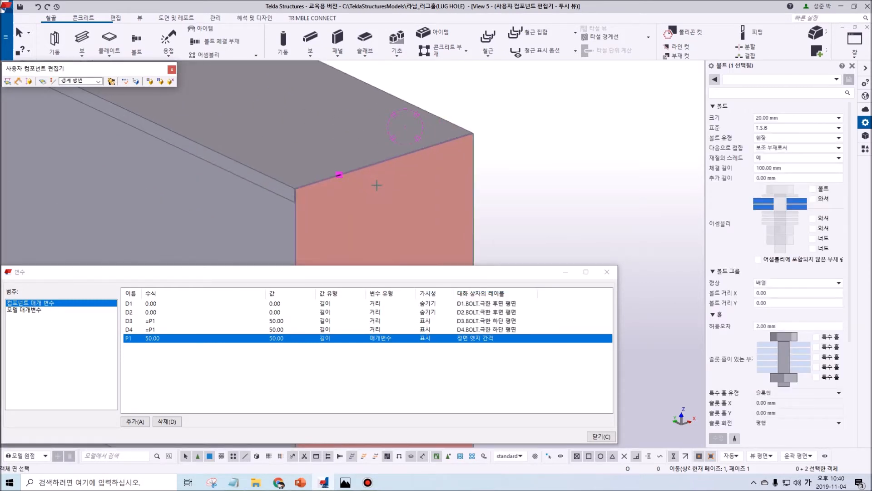
scroll(377, 185, "down", 3)
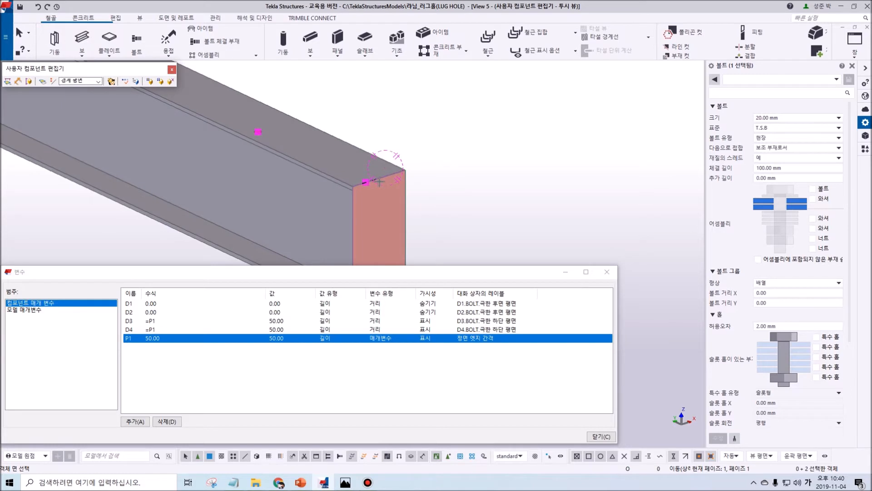
left_click(97, 81)
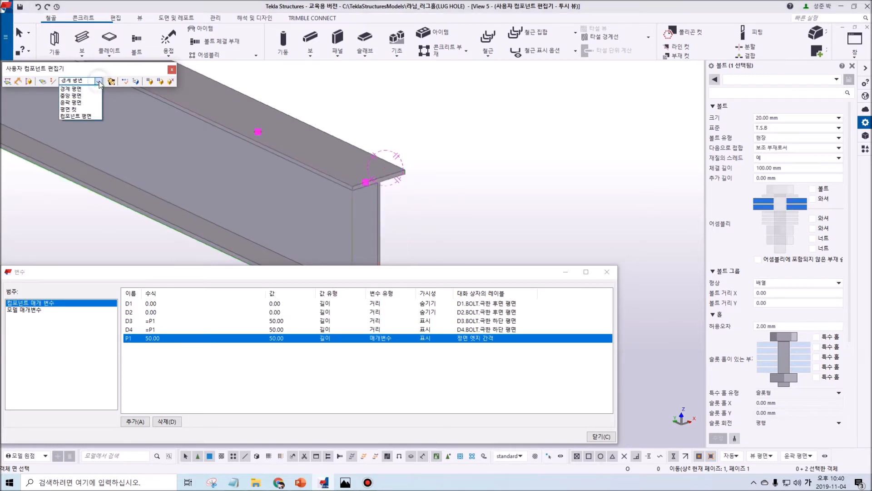
left_click(73, 89)
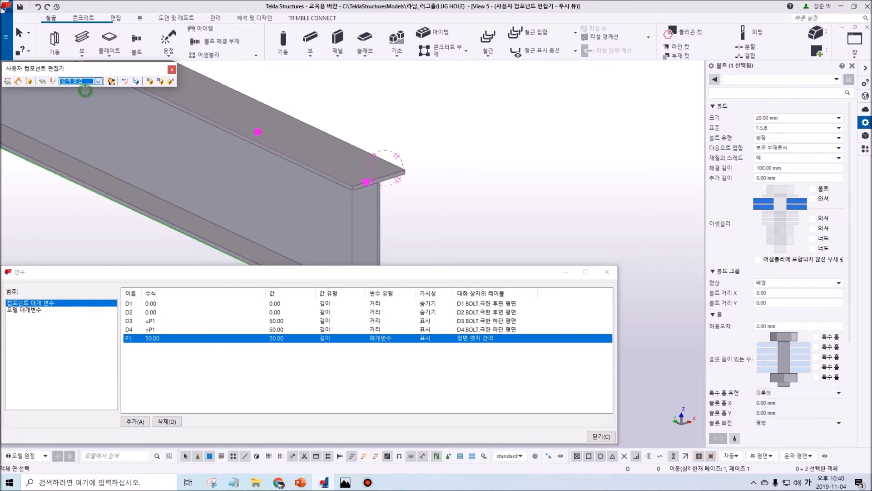
left_click(379, 193)
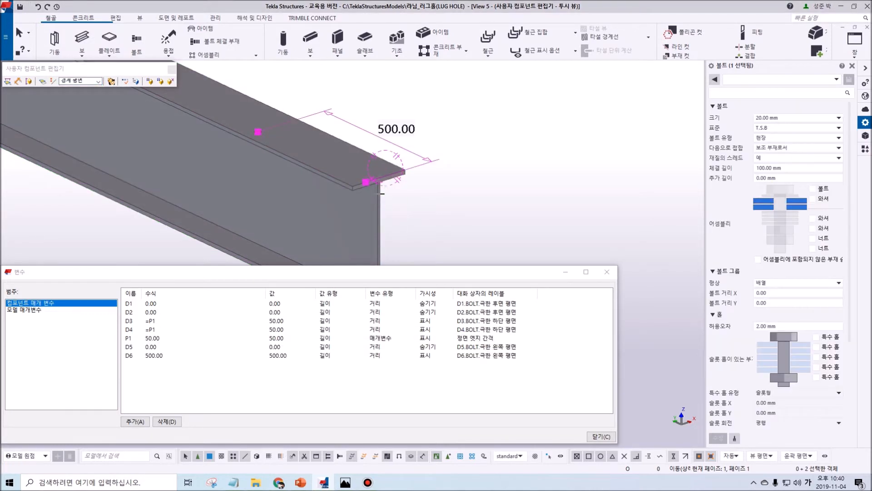
Check which distances variables D5 and D6 control in the model.
middle_click_drag(421, 220, 408, 181)
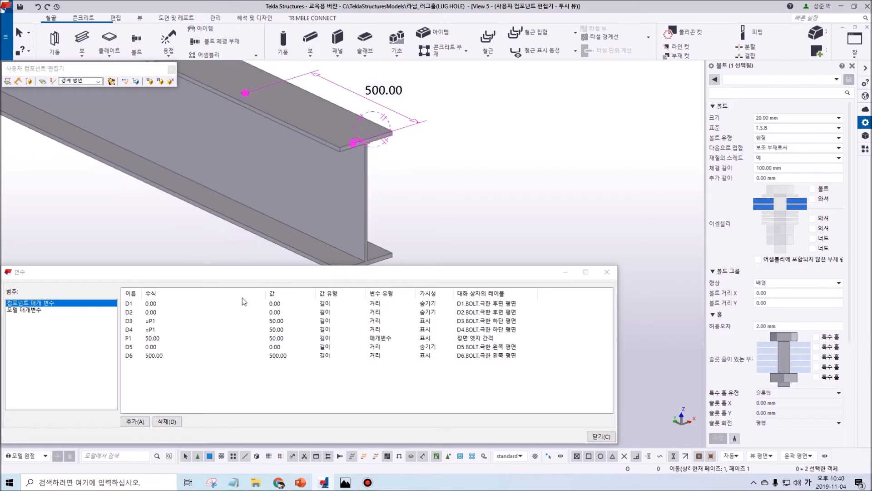
left_click(160, 347)
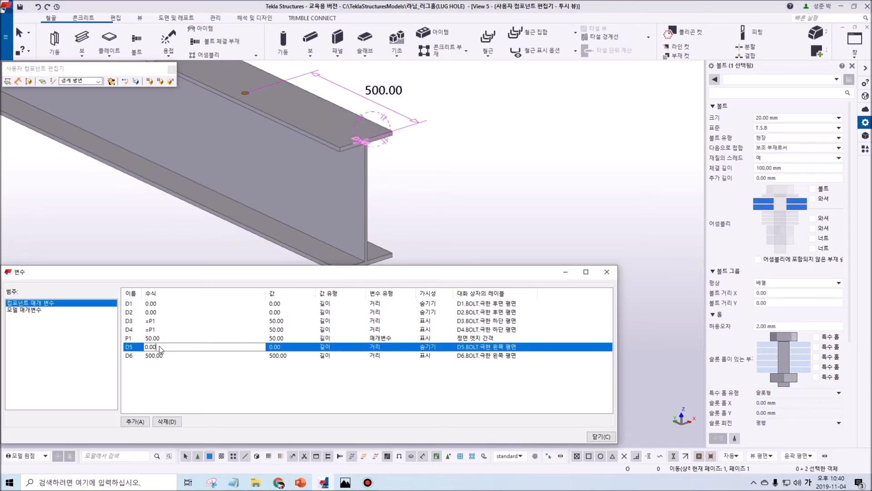
left_click(163, 355)
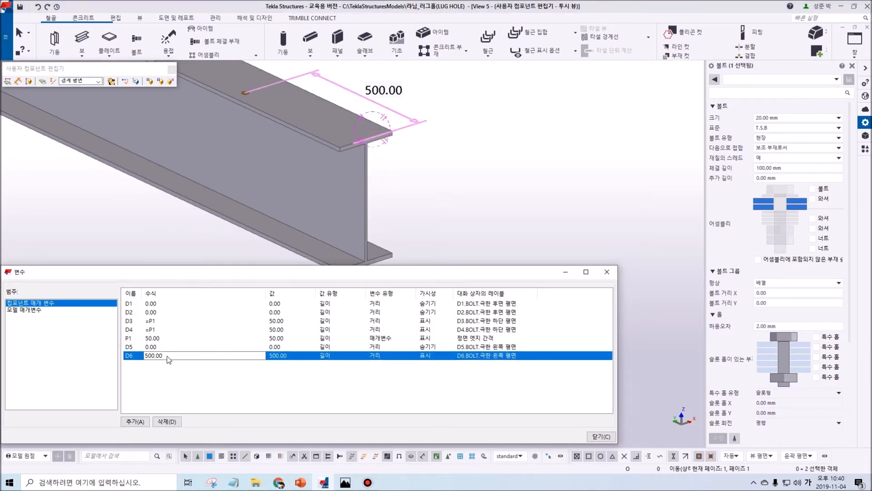
double_click(168, 356)
Switch to the 라님_러그홀.png picture in Photos and examine the hole's end distance and its input box, then return to Tekla Structures.
left_click(343, 485)
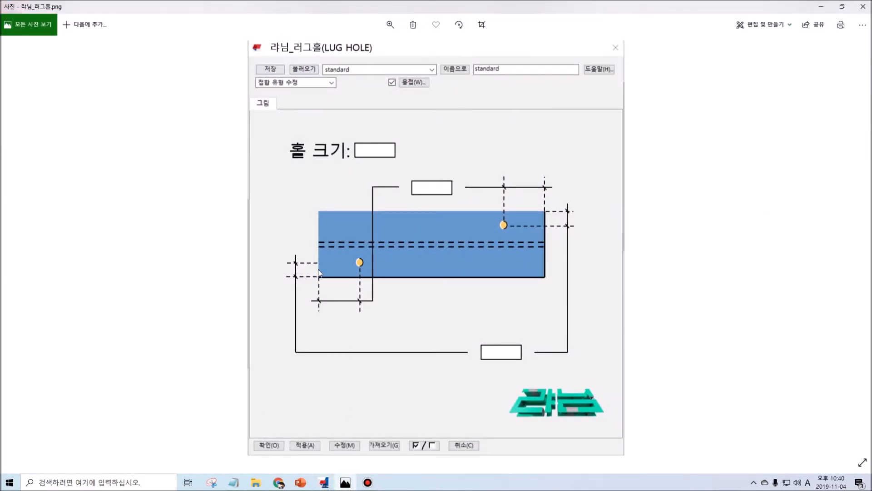
mouse_move(368, 316)
left_mouse_down()
mouse_move(343, 321)
mouse_move(310, 290)
mouse_move(361, 299)
left_mouse_up()
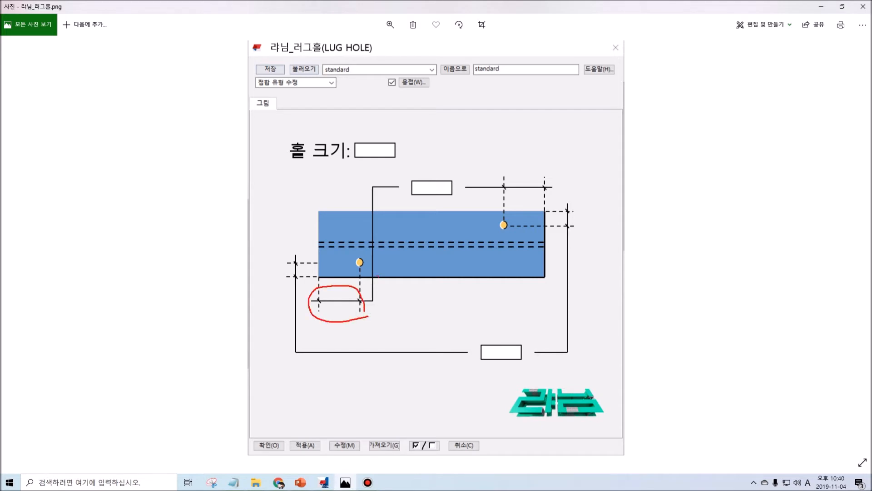
mouse_move(442, 200)
left_mouse_down()
mouse_move(432, 167)
mouse_move(451, 202)
left_mouse_up()
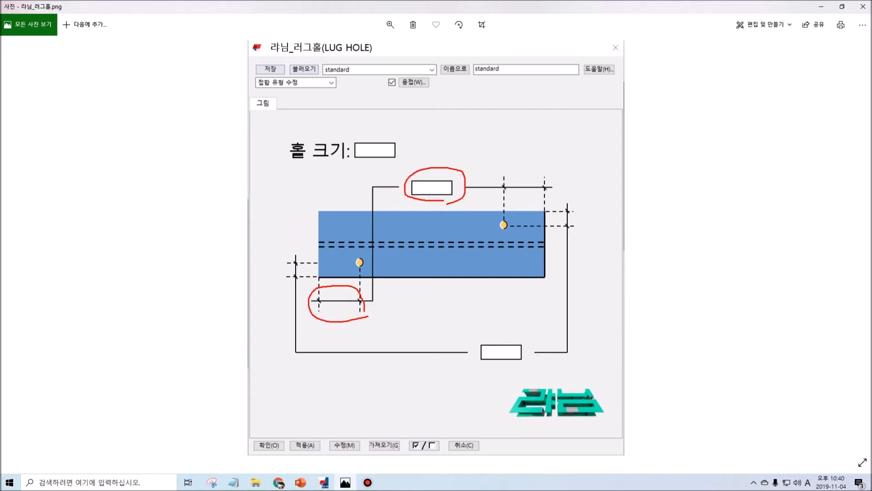
key("Escape")
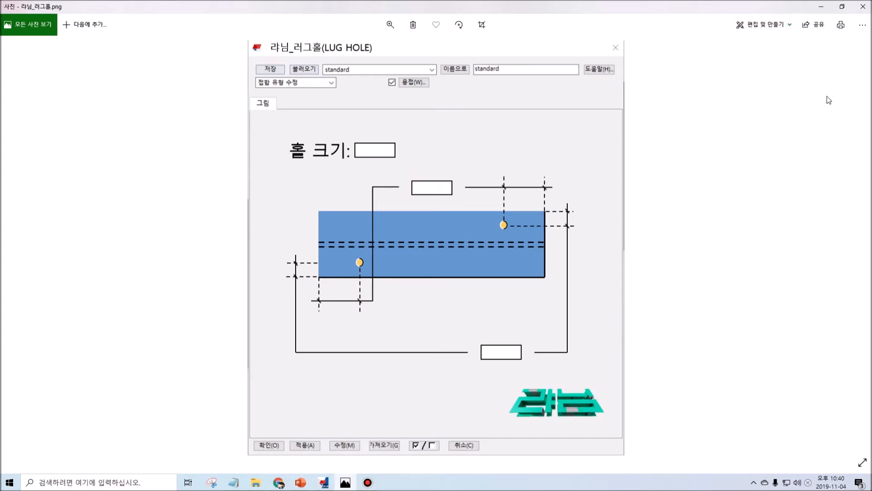
left_click(823, 7)
Add a second component parameter with a formula value of 500.
left_click(135, 420)
left_click(174, 363)
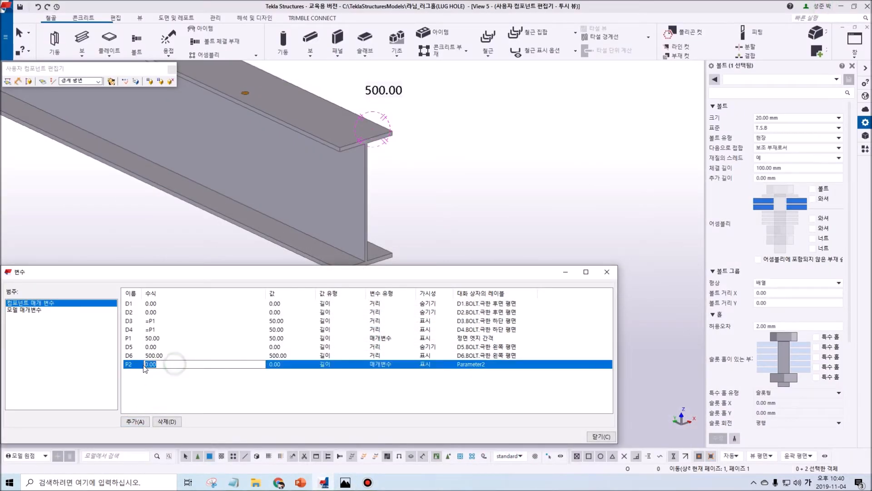
type("500")
left_click(155, 376)
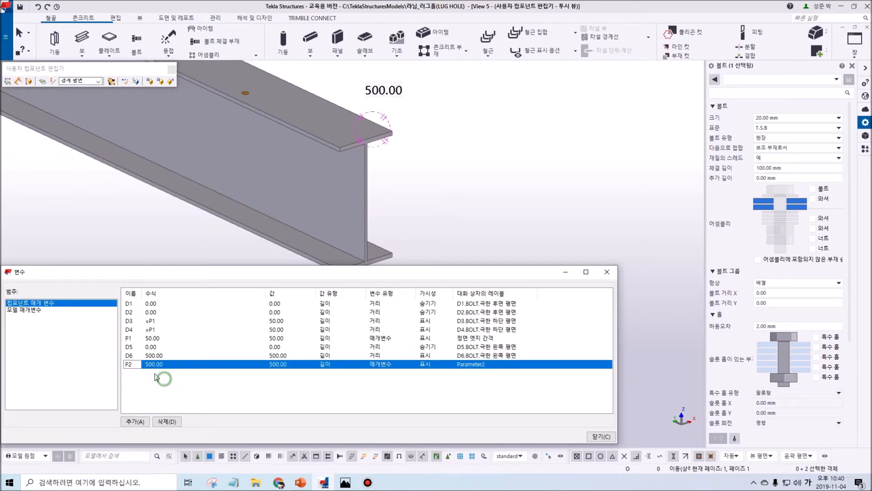
Set the formula of distance variable D6 to =P2.
left_click(157, 355)
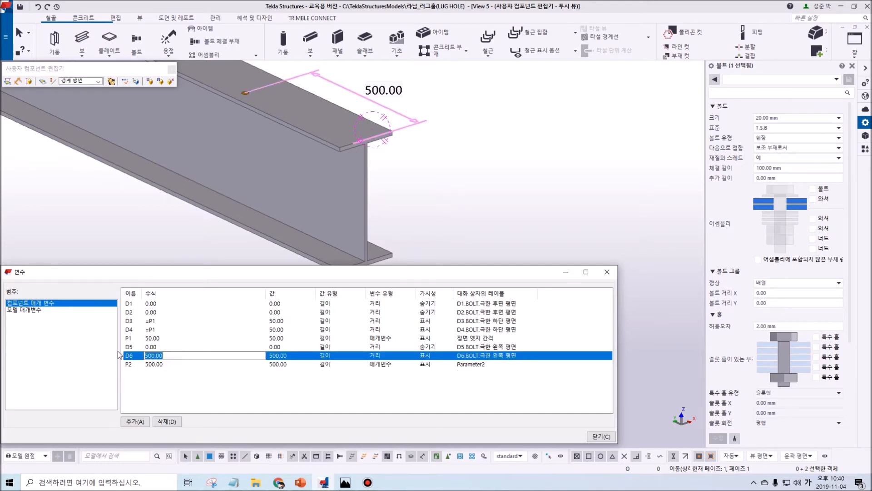
type("=")
key("Return")
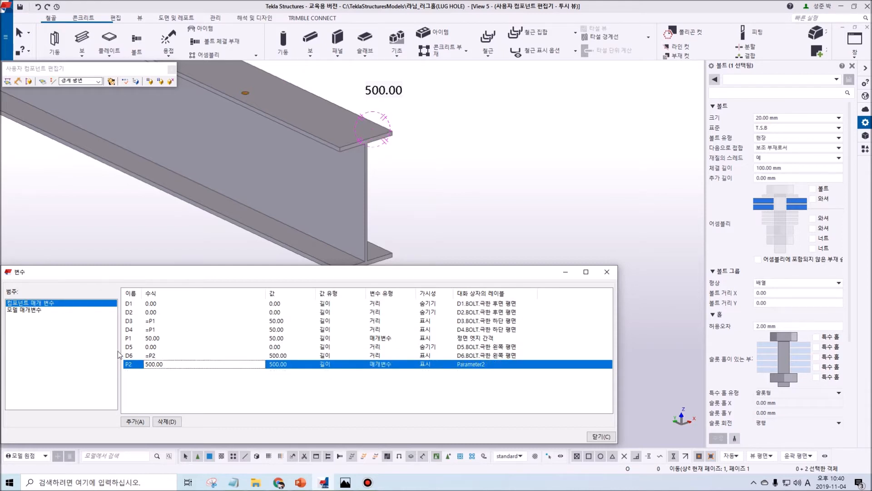
Set the visibility of distance variables D3, D4 and D6 to hidden (숨기기), keeping the parameters shown.
left_click(404, 380)
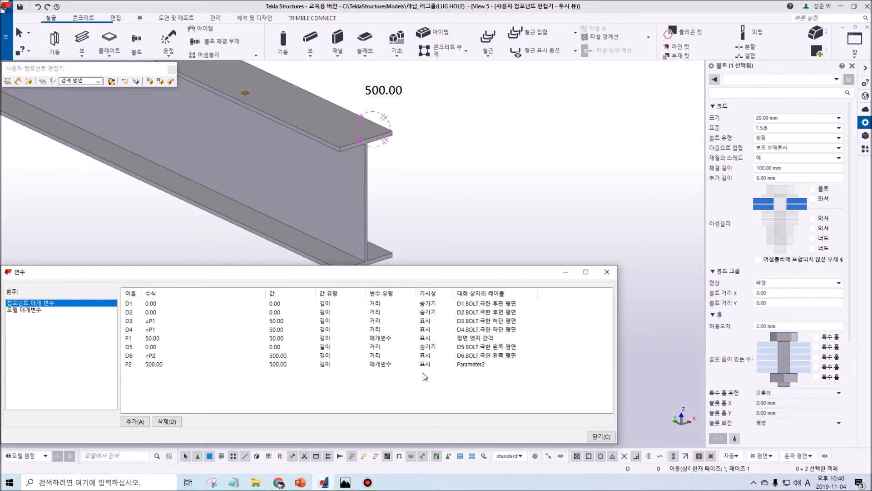
left_click(434, 356)
double_click(431, 340)
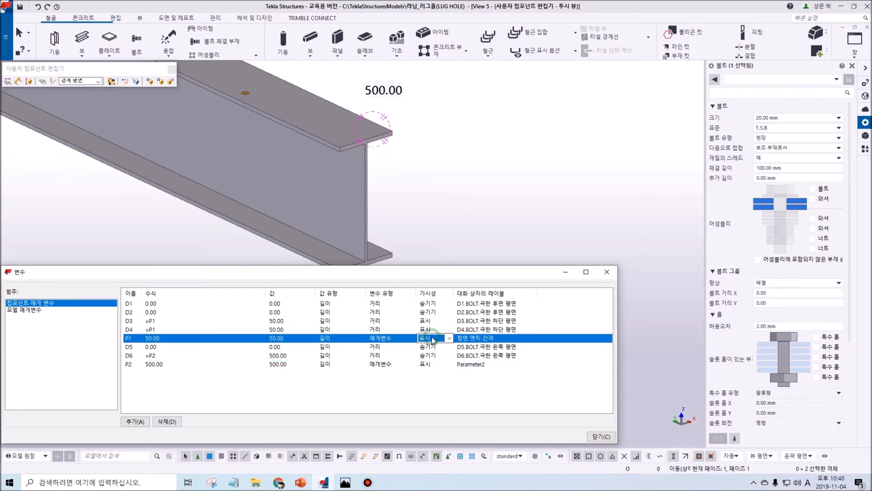
double_click(430, 331)
double_click(428, 312)
double_click(430, 322)
left_click(450, 385)
Label parameter P2 as 끝 엣지 간격.
left_click(469, 365)
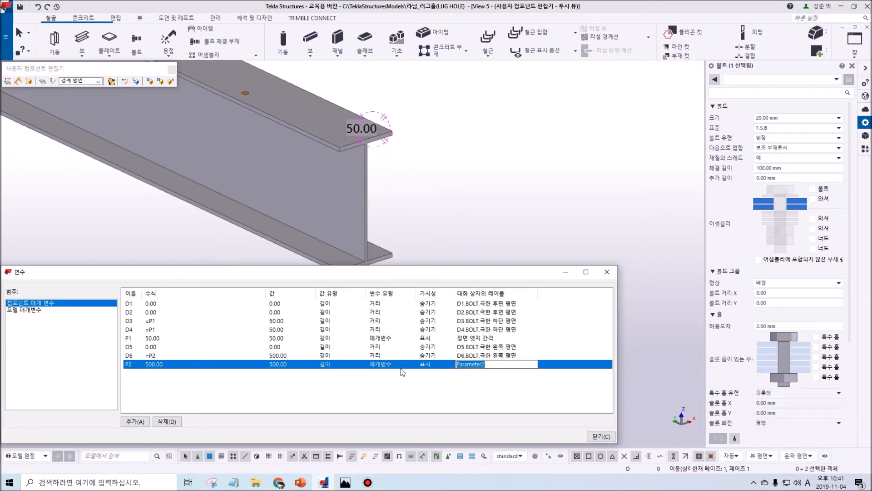
type("끝 ㅇ")
type("지 간격")
left_click(380, 393)
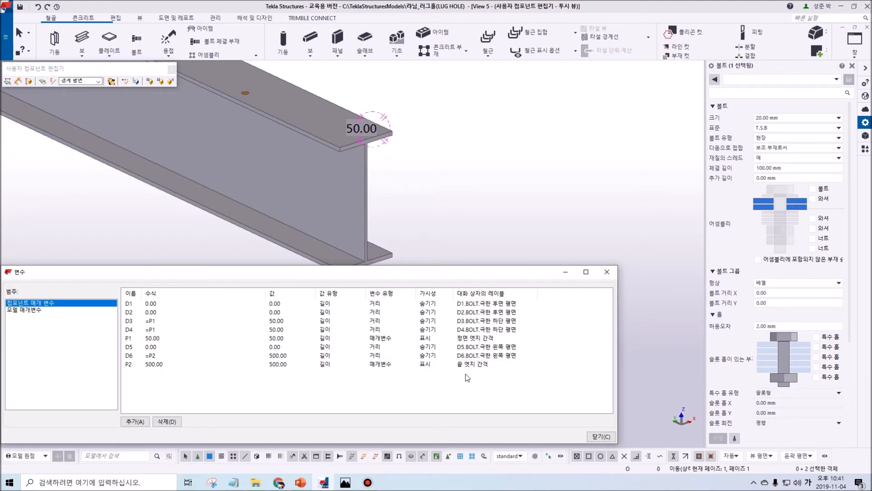
left_click(174, 366)
left_click(172, 339)
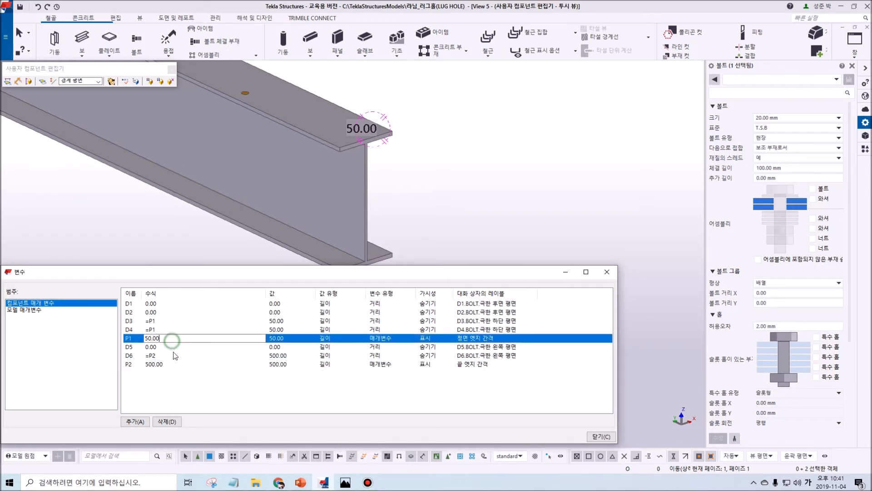
double_click(168, 365)
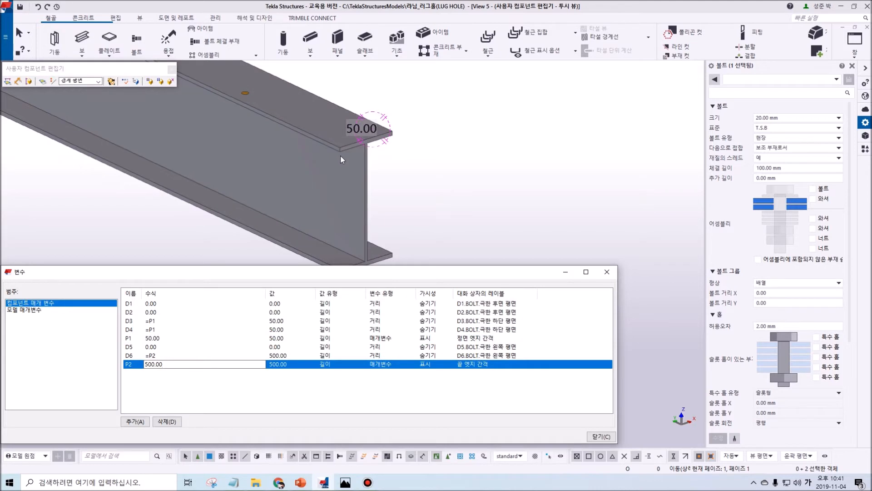
Bind both reference points of the lug hole at the beam's opposite end to the outer plane of the top flange.
middle_click_drag(338, 162, 439, 175)
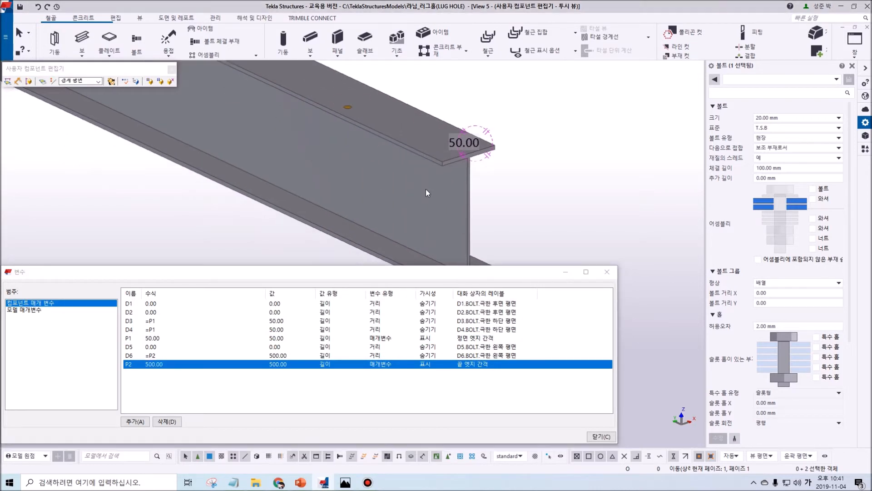
scroll(423, 194, "down", 5)
middle_click_drag(294, 161, 373, 199)
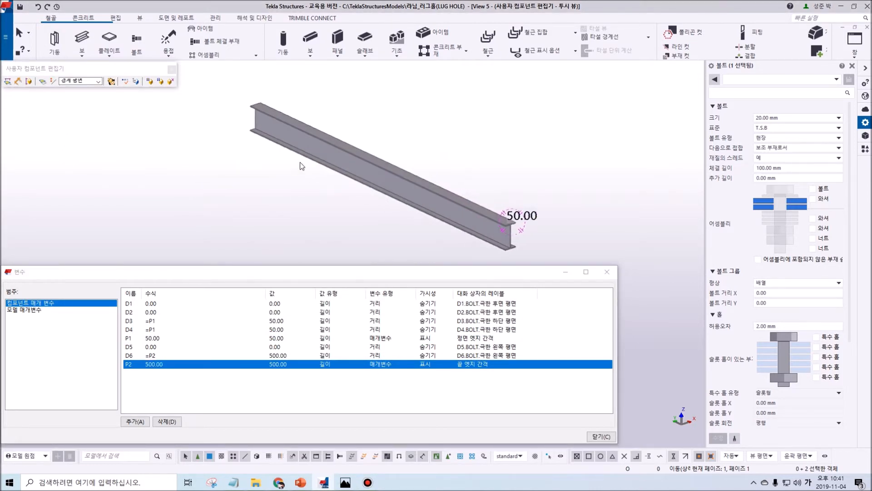
middle_click_drag(270, 130, 416, 145, "ctrl")
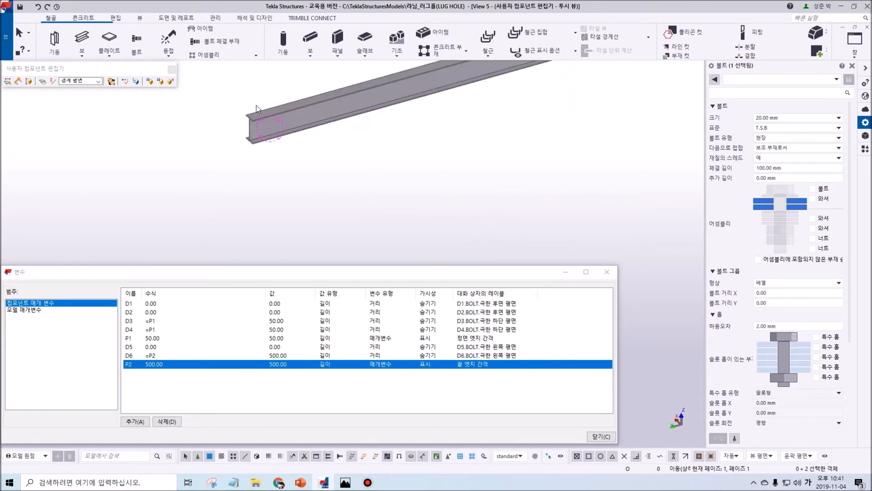
scroll(256, 106, "up", 3)
scroll(316, 123, "up", 3)
middle_click_drag(315, 122, 396, 154)
left_click(390, 138)
scroll(396, 154, "down", 3)
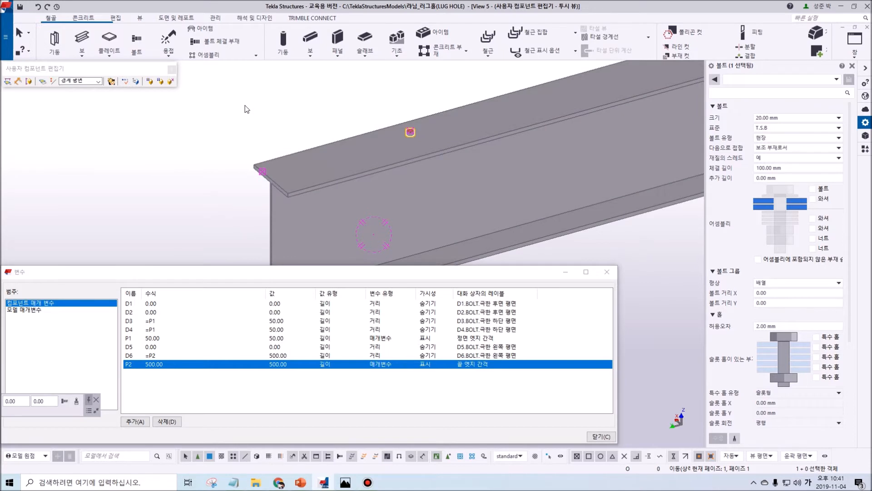
left_click_drag(226, 91, 446, 227)
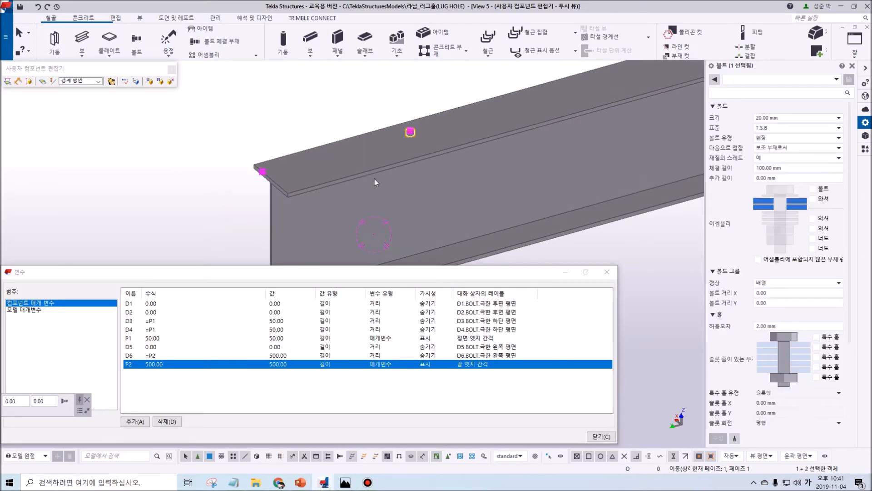
middle_click_drag(309, 116, 316, 106)
right_click(320, 84)
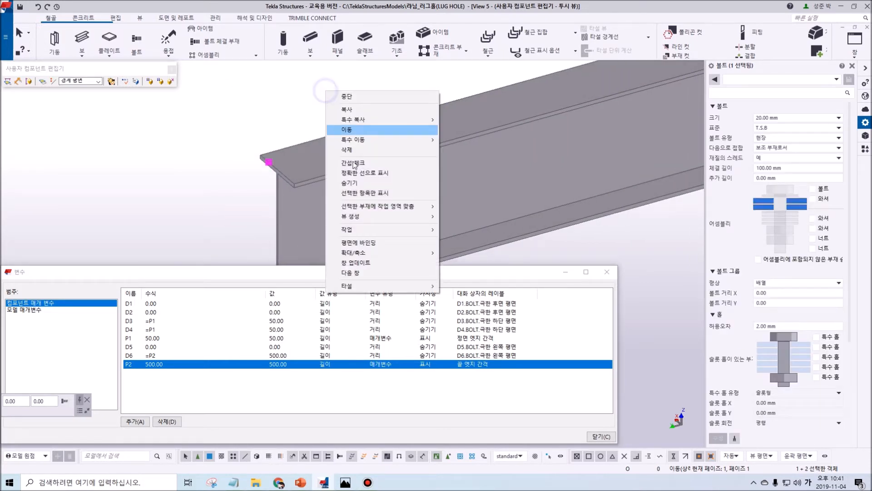
left_click(364, 241)
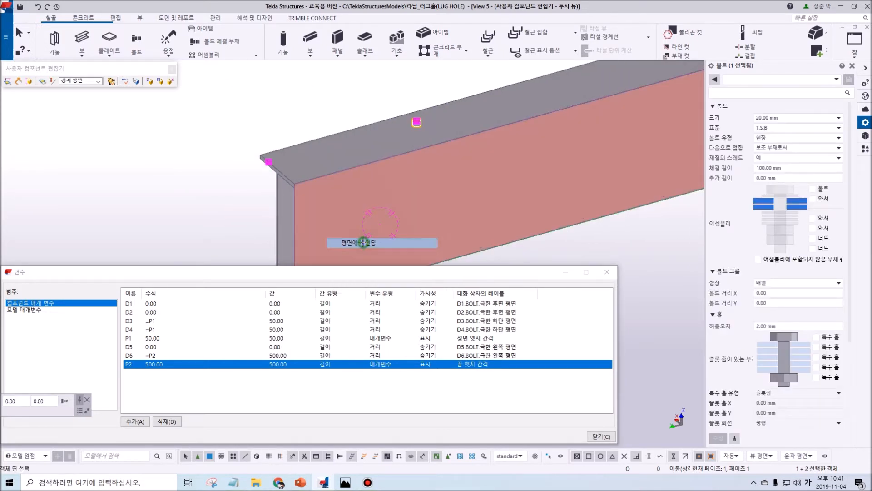
left_click(322, 151)
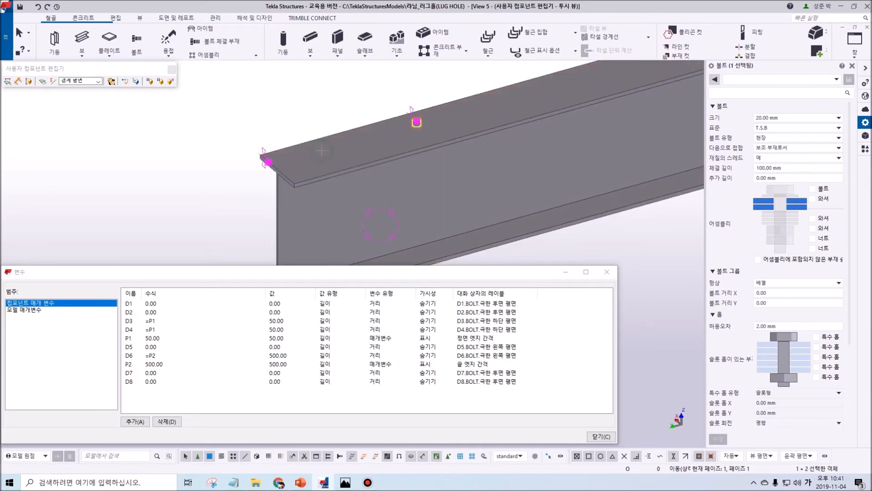
Bind the same hole's two reference points to the beam's bounding side plane along the nearer flange edge.
scroll(410, 124, "up", 3)
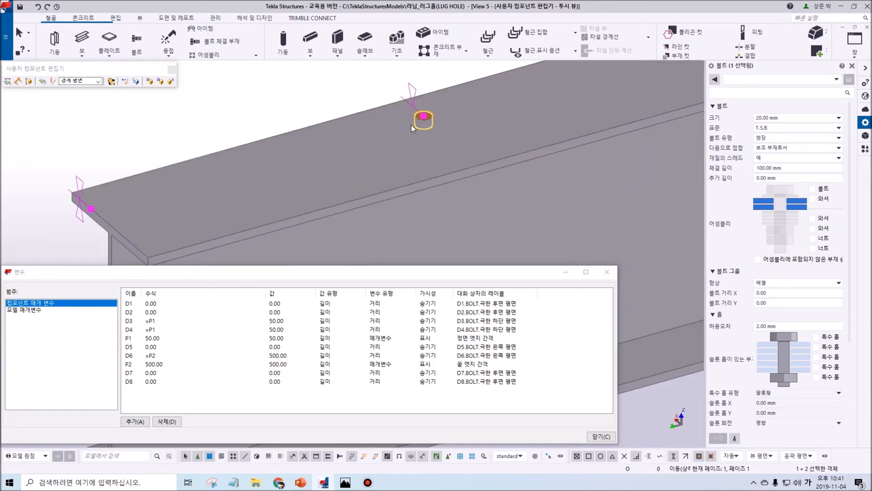
scroll(407, 123, "down", 3)
left_click(328, 104)
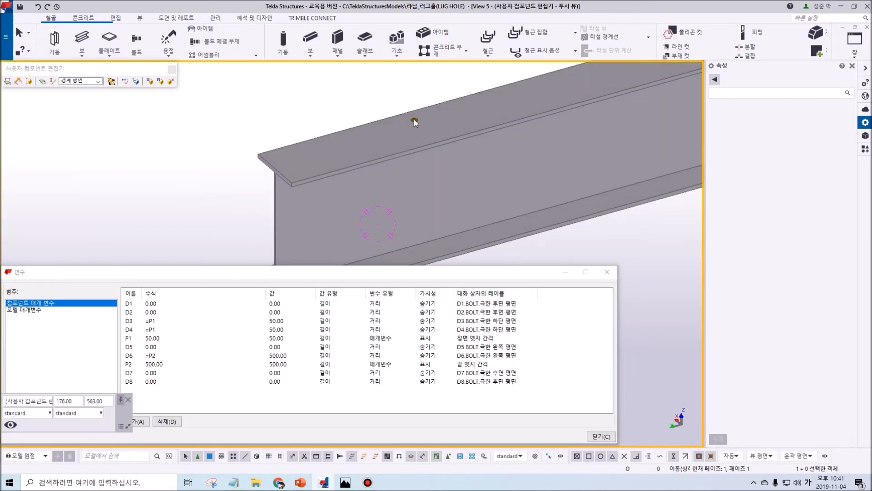
left_click(414, 121)
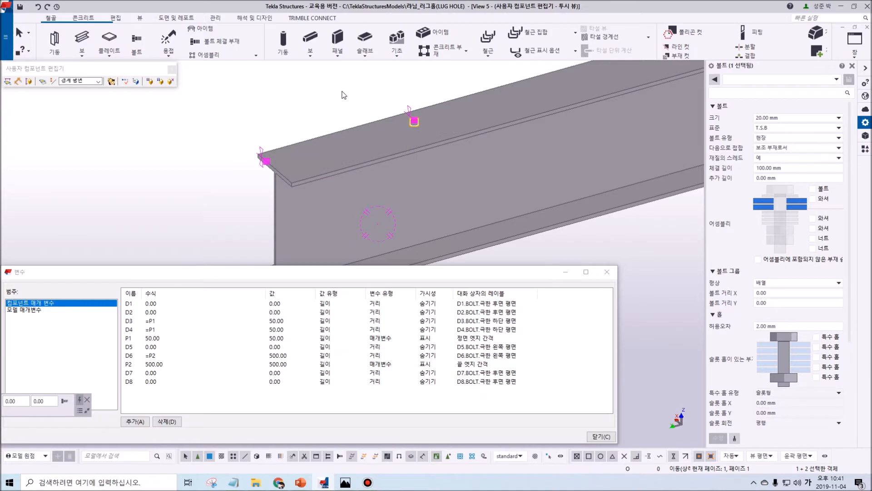
right_click(343, 89)
left_click(385, 241)
middle_click_drag(329, 171, 499, 159, "ctrl")
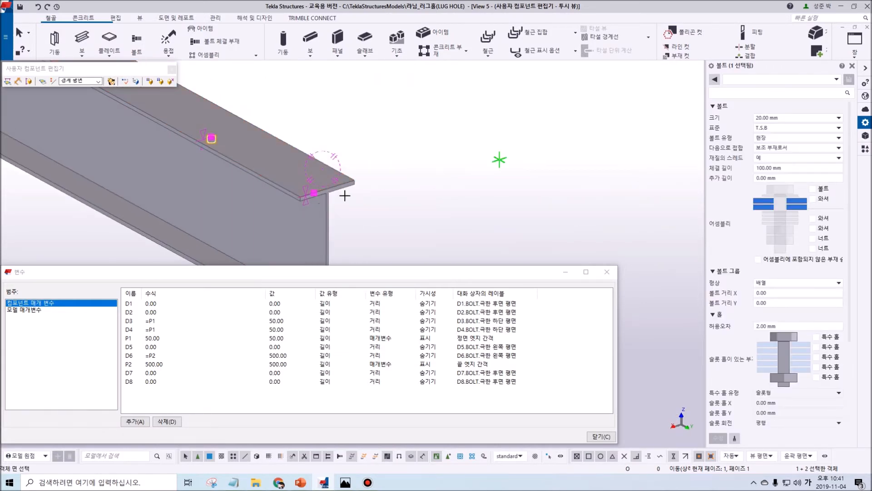
left_click(247, 209)
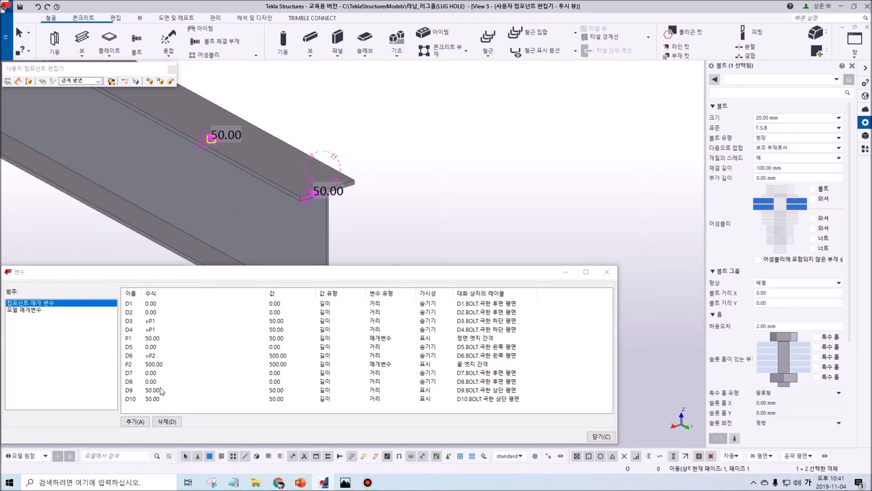
Set the formulas of distance variables D9 and D10 to =P1 and hide both variables.
left_click(162, 403)
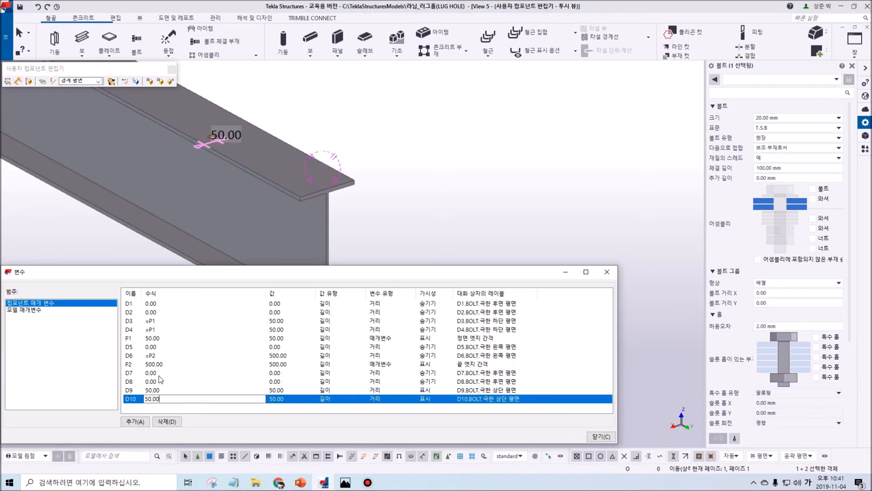
left_click(157, 329)
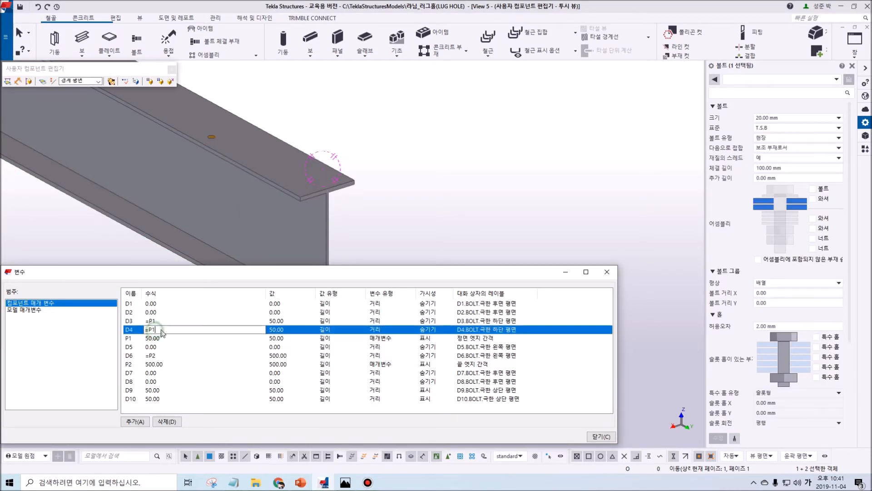
left_click(168, 389)
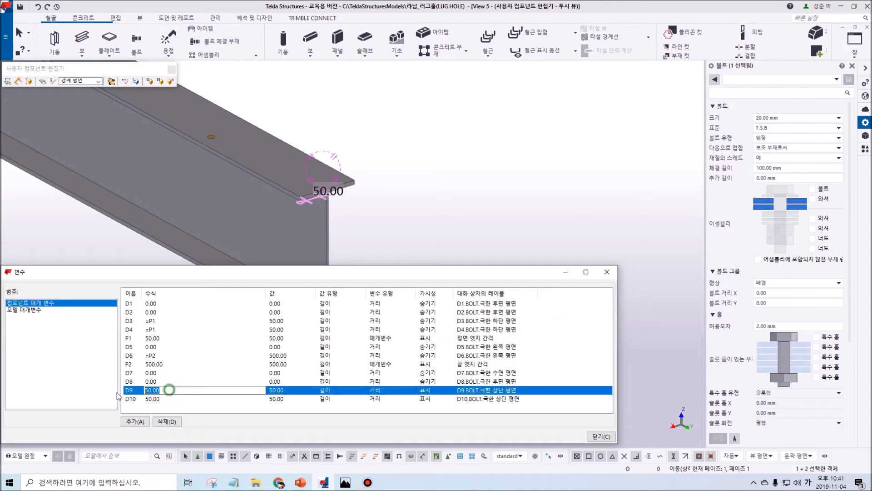
type("==P")
left_click(148, 391)
key("BackSpace")
left_click_drag(169, 401, 136, 400)
type("=P1")
left_click(169, 390)
left_click(434, 399)
left_click(431, 392)
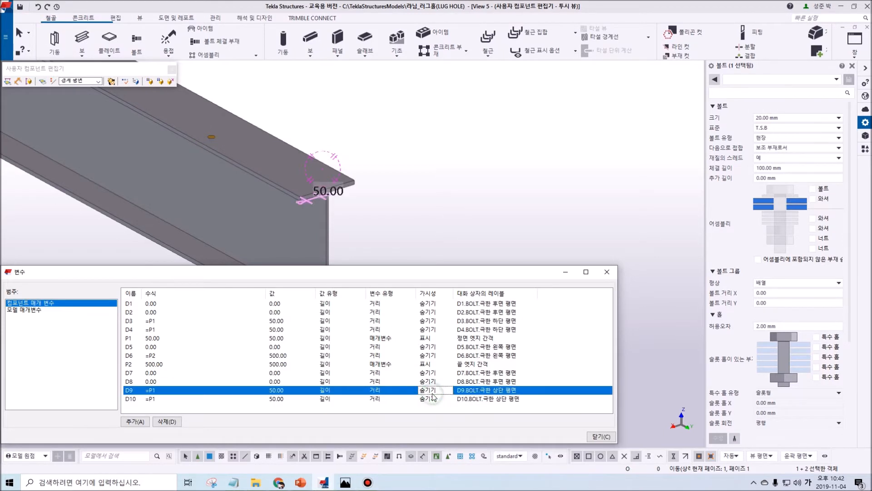
Bind the two reference points of the opposite-end lug hole to the beam's end plane.
left_click(391, 217)
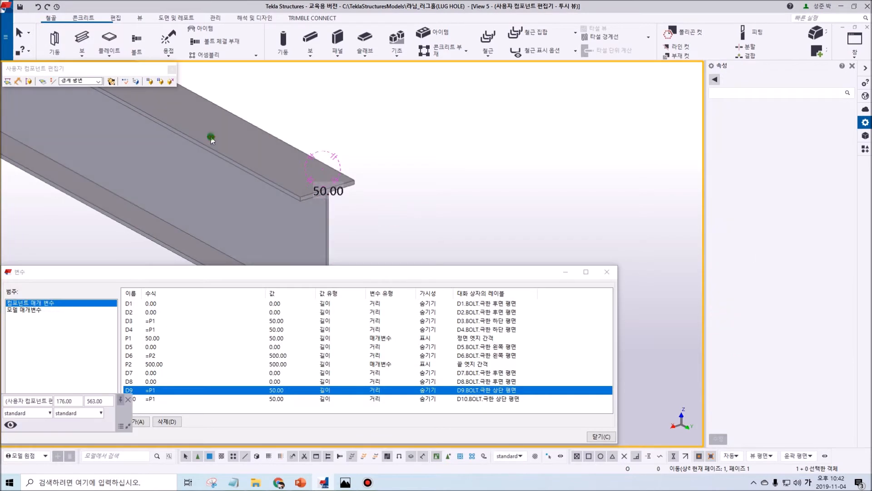
left_click(210, 136)
left_click_drag(300, 146, 368, 224)
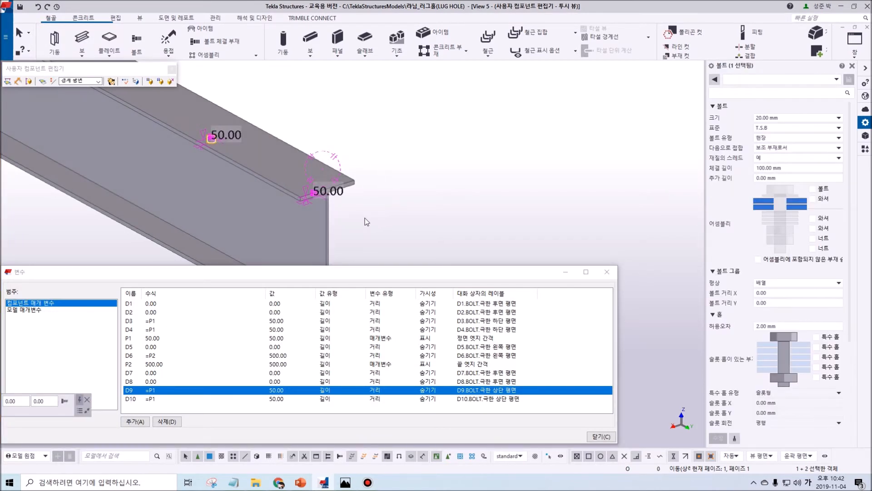
middle_click_drag(366, 221, 409, 191)
right_click(438, 96)
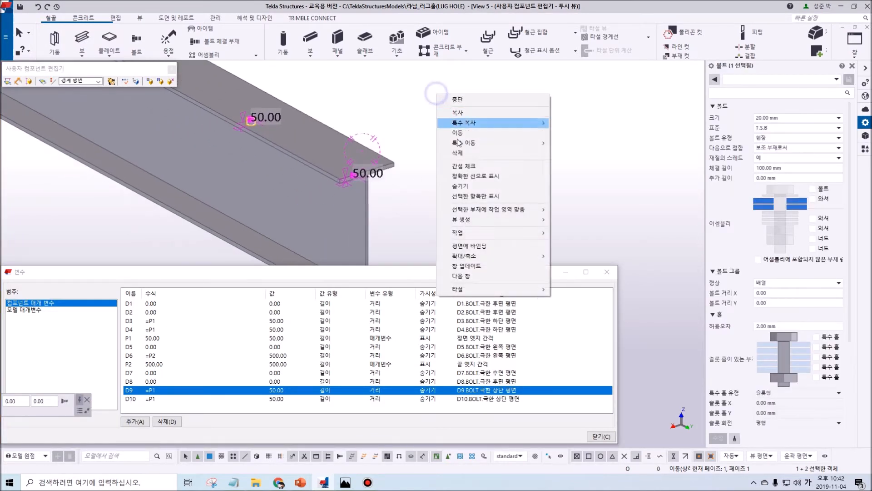
left_click(477, 249)
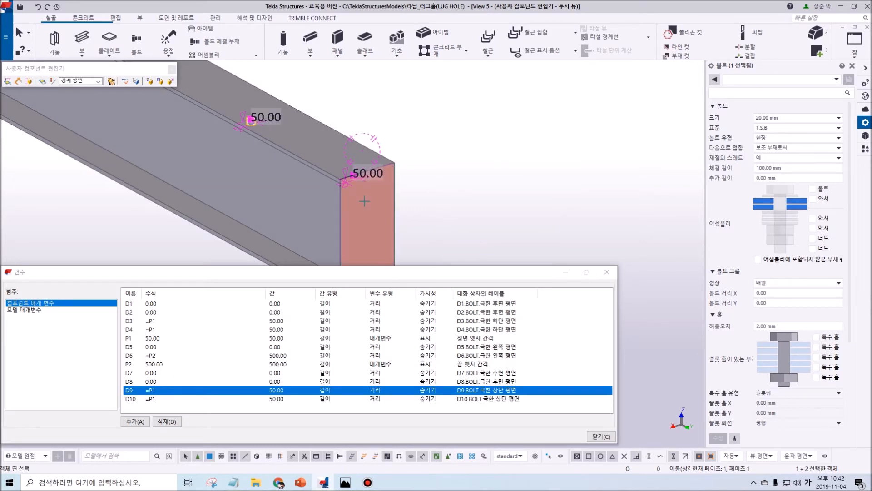
left_click(365, 200)
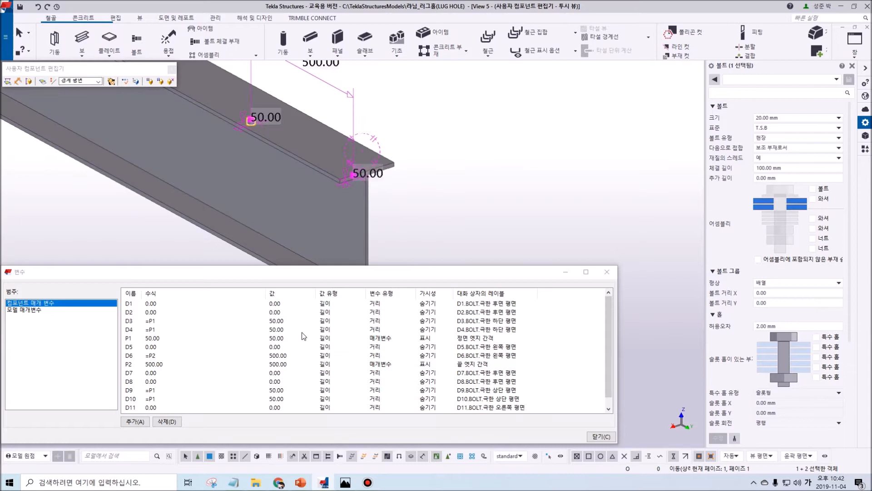
Set the formula of distance variable D12 to =P2 and hide the variable.
left_click(170, 407)
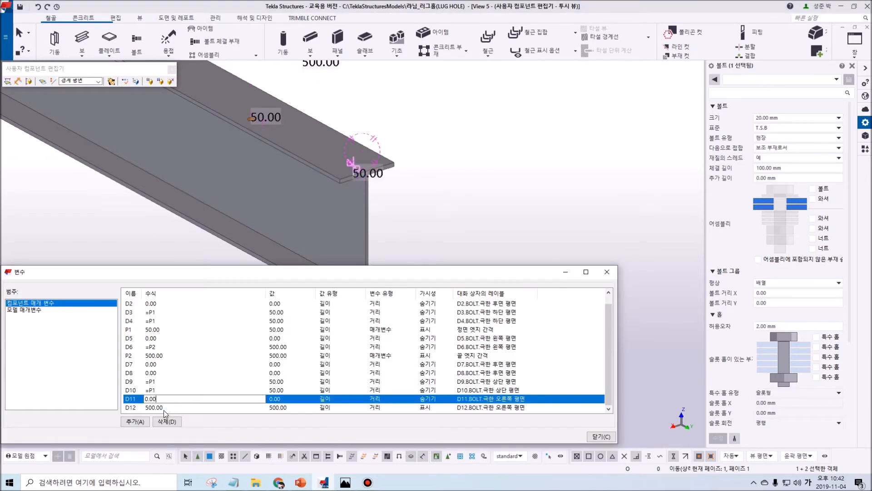
left_click(163, 408)
key("ctrl+a")
type("=")
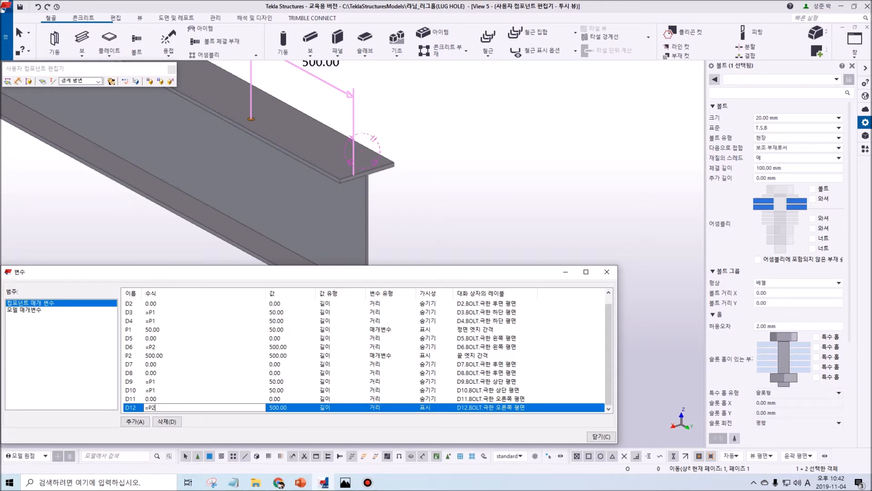
left_click(432, 406)
left_click(433, 402)
left_click(466, 227)
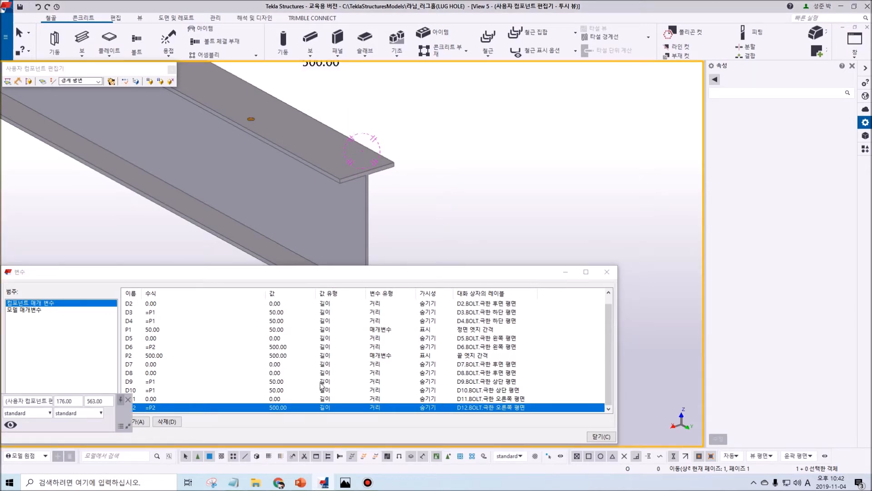
Add a new length parameter to the component variables, below distance variable D12.
scroll(326, 148, "up", 5)
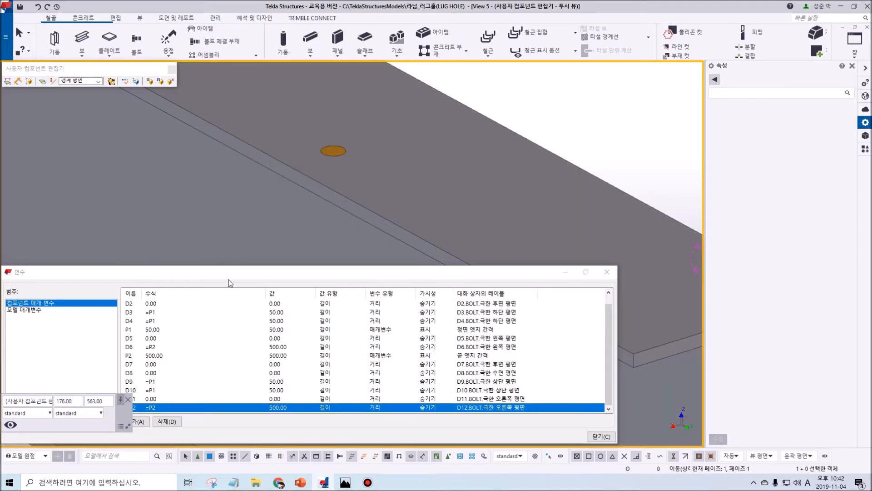
left_click_drag(228, 275, 252, 277)
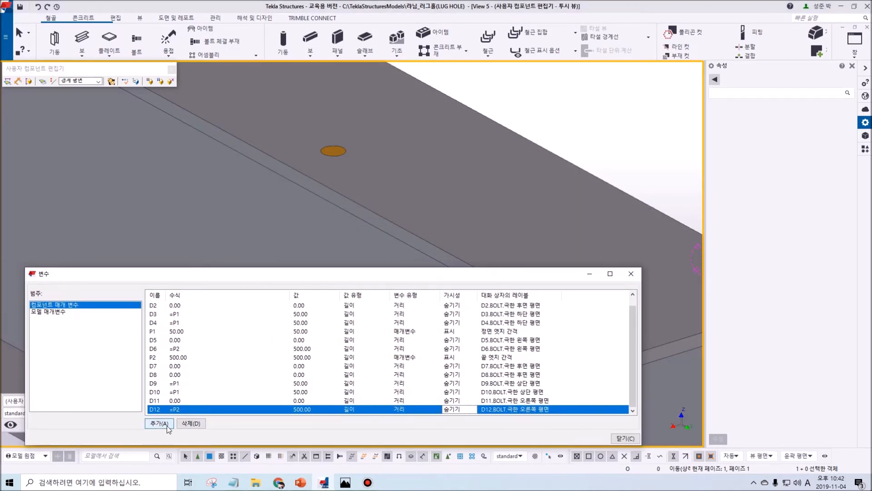
left_click(168, 427)
scroll(317, 191, "down", 7)
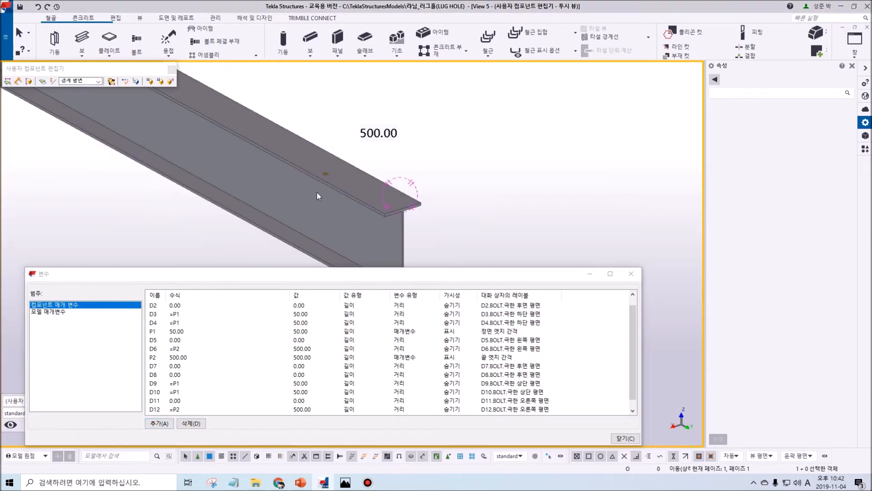
scroll(230, 372, "down", 1)
left_click(162, 412)
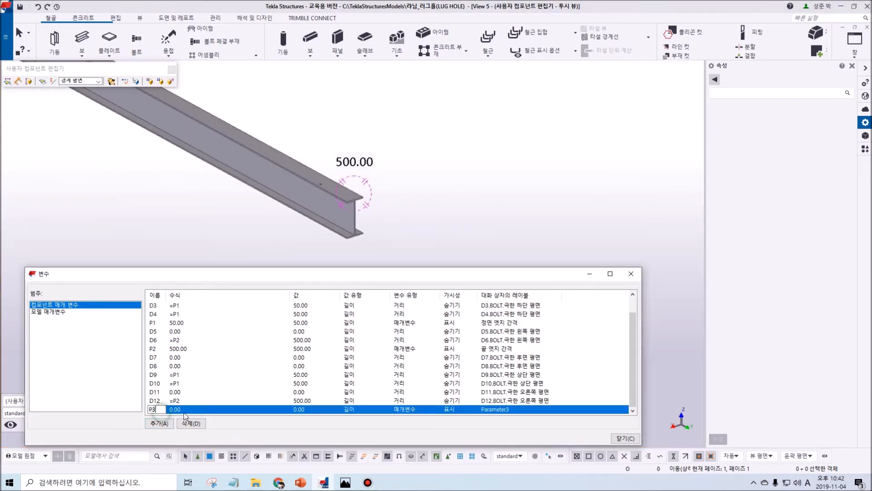
left_click(188, 411)
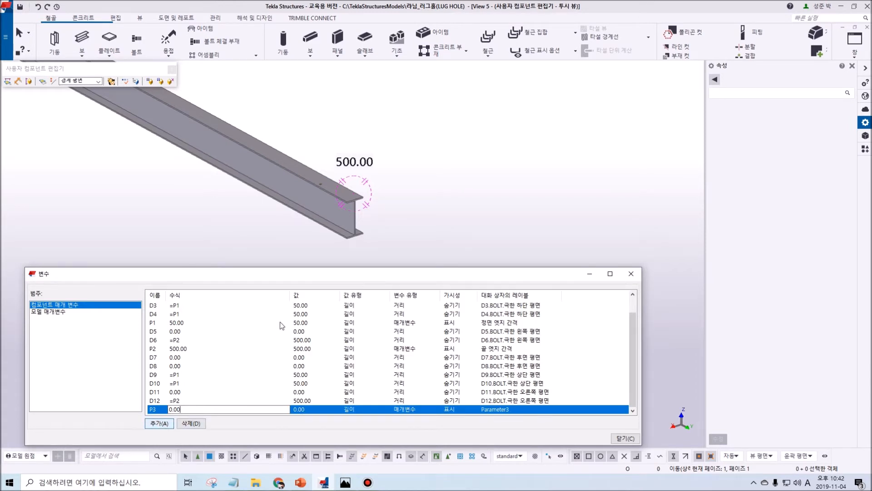
Open the bolt properties of the lug hole and examine the bolt size, bolt standard and hole tolerance settings.
left_click(389, 216)
scroll(320, 186, "up", 8)
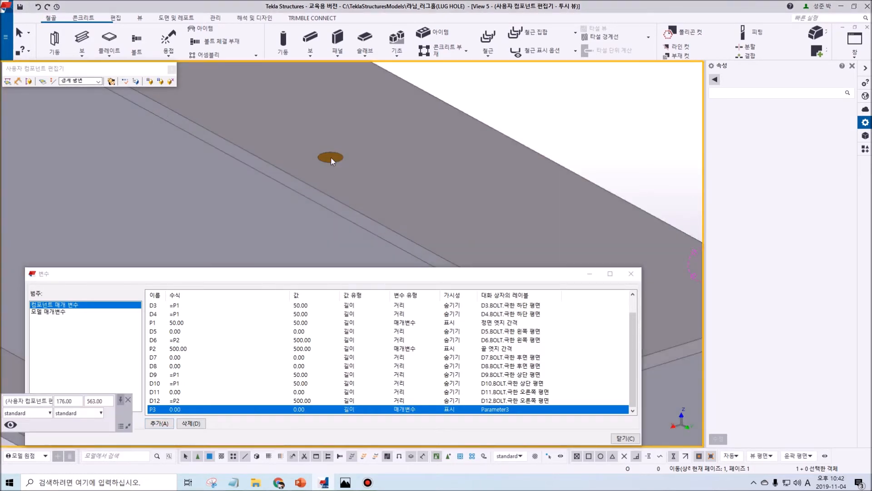
double_click(331, 157)
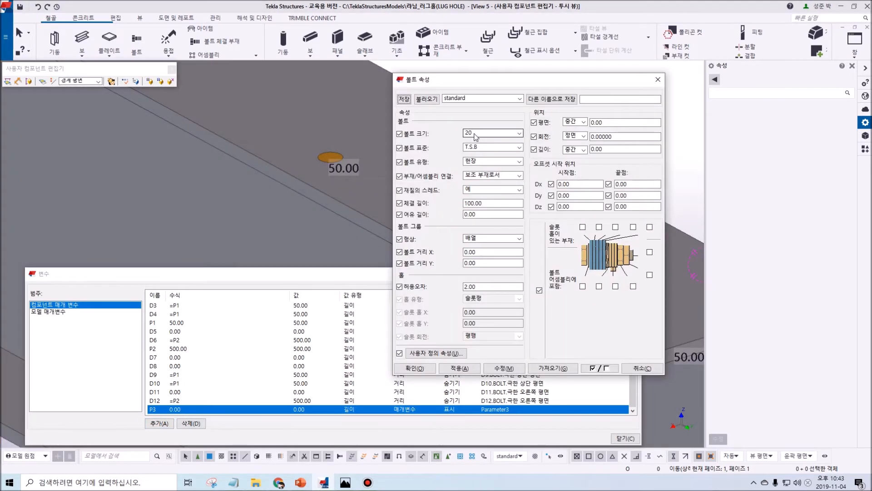
left_click(474, 133)
left_click(474, 133)
left_click(474, 147)
left_click(474, 148)
left_click(473, 148)
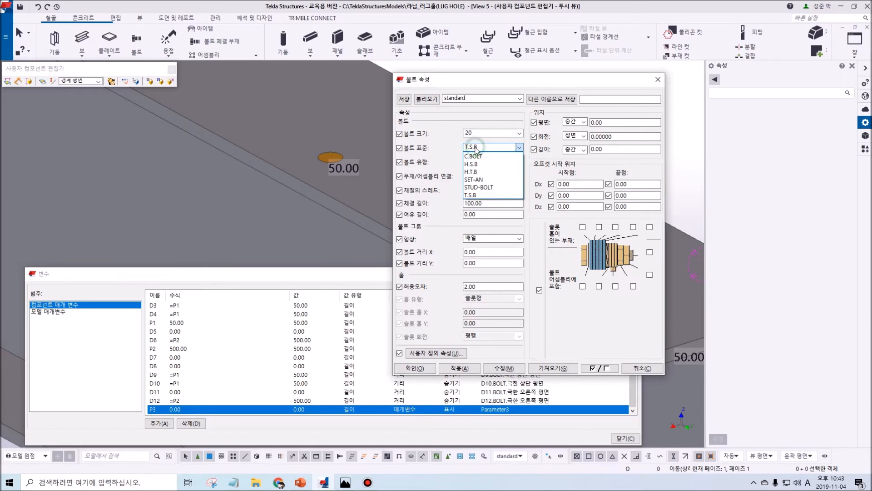
left_click(473, 195)
left_click(482, 132)
left_click(486, 117)
left_click(487, 148)
left_click(487, 147)
left_click(486, 146)
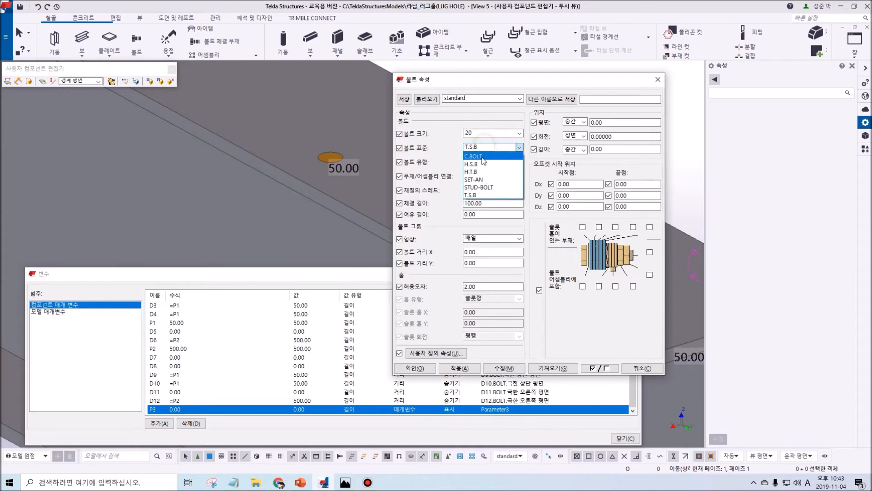
left_click(483, 131)
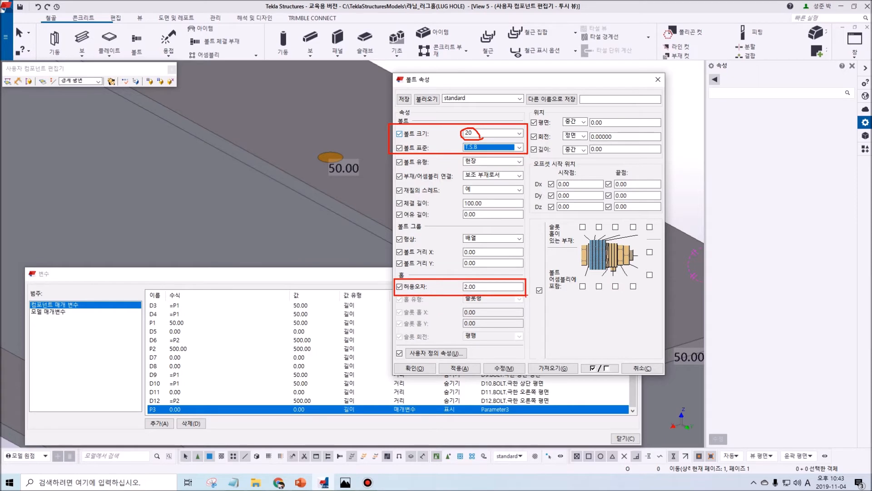
Set parameter P3 to 24 and label it 러그 홀 크기.
left_click(190, 409)
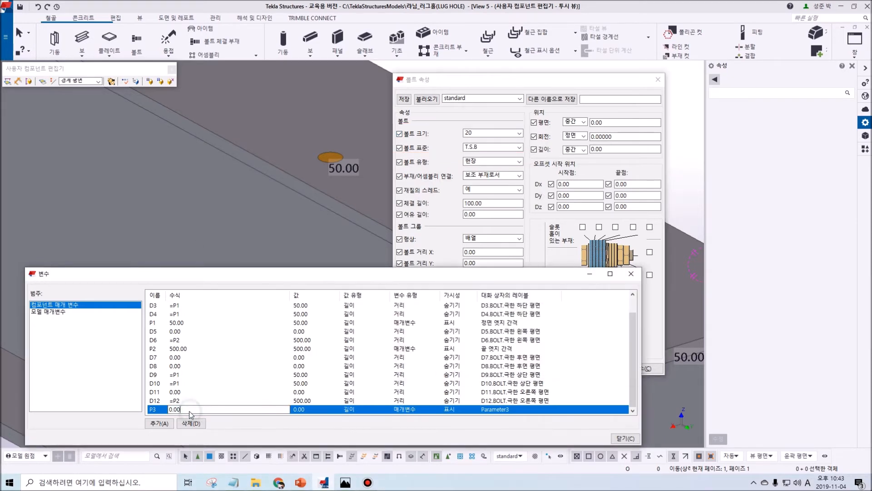
left_click_drag(187, 411, 155, 411)
type("24")
left_click(520, 410)
left_click_drag(519, 408, 428, 406)
type("fj")
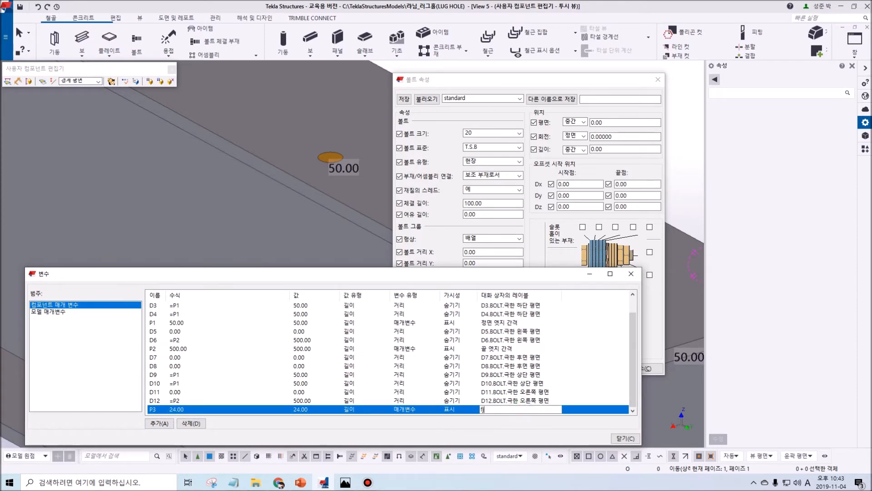
key("BackSpace")
key("Hangul")
type("러그 홀 크기")
Add two more parameters, setting the value type of P4 to 볼트 크기 and of P5 to 볼트 표준.
left_click(166, 425)
left_click(166, 425)
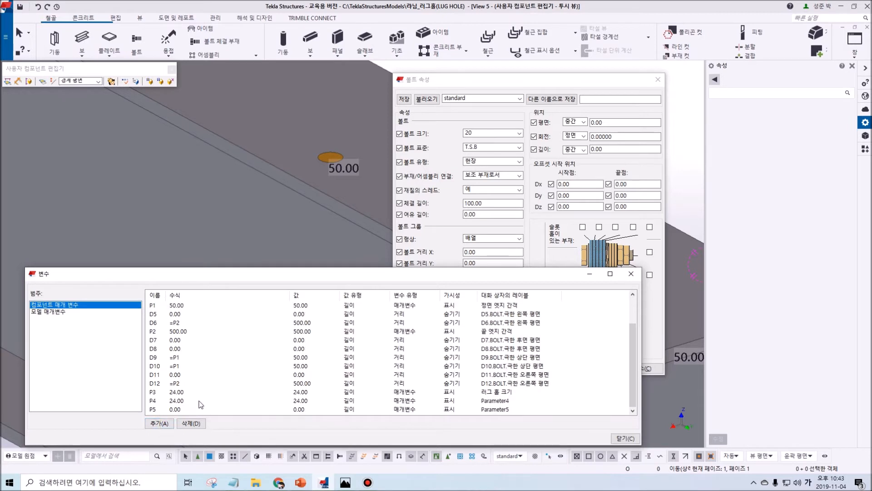
left_click(200, 402)
left_click(361, 402)
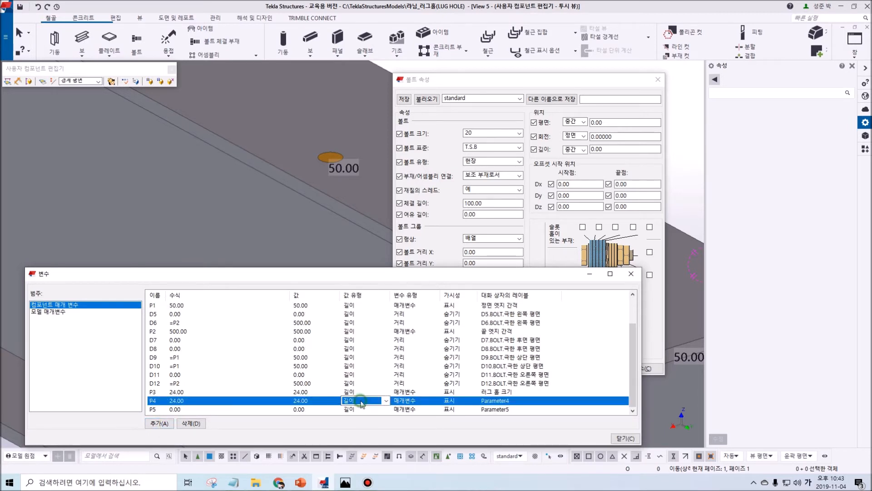
left_click(386, 401)
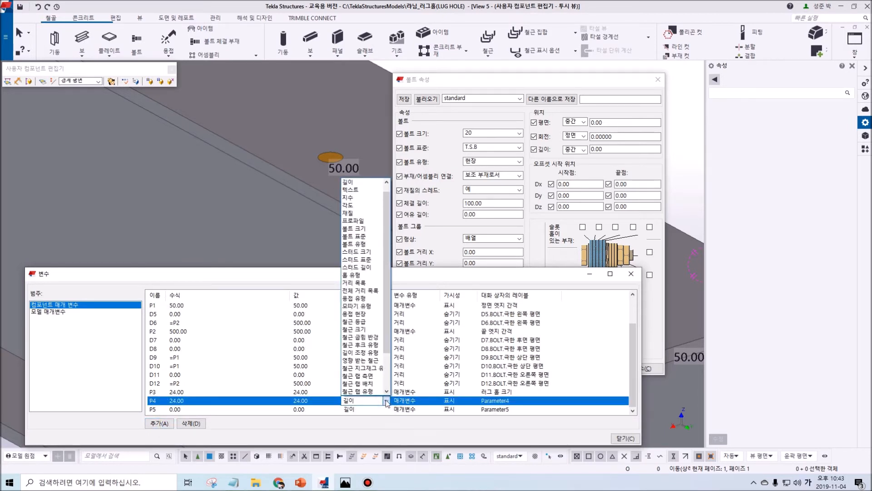
left_click(363, 228)
left_click(361, 410)
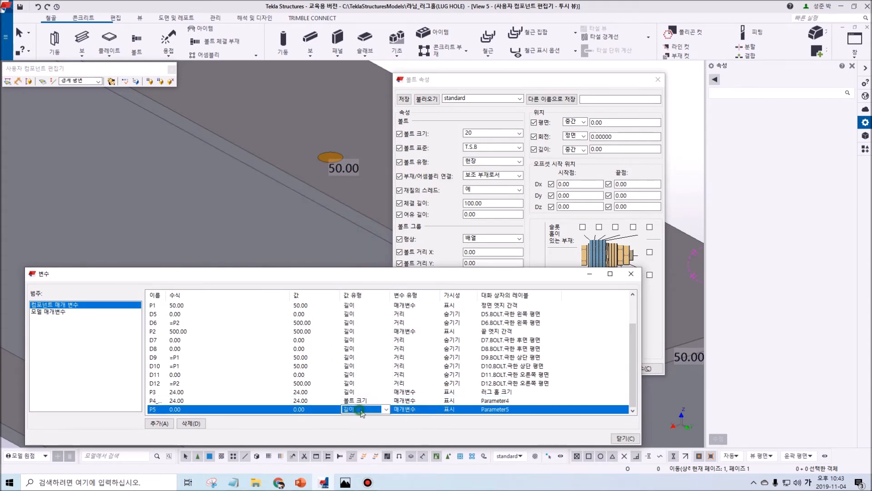
left_click(362, 411)
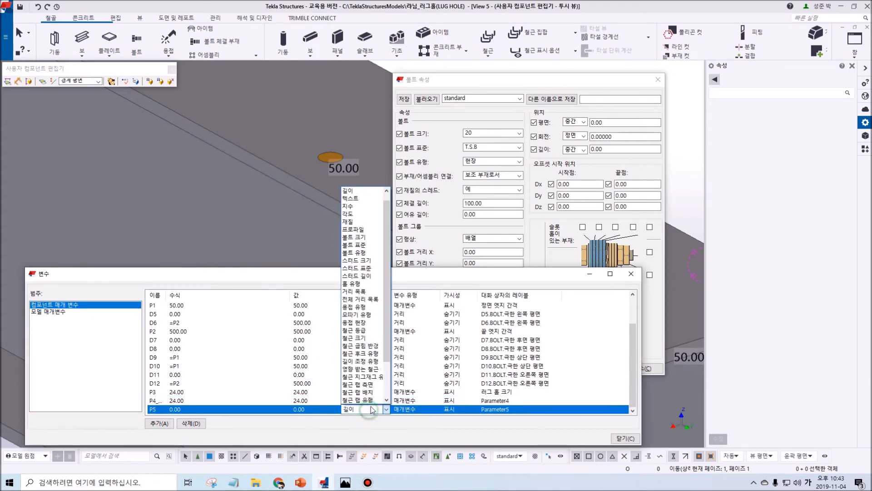
left_click(361, 244)
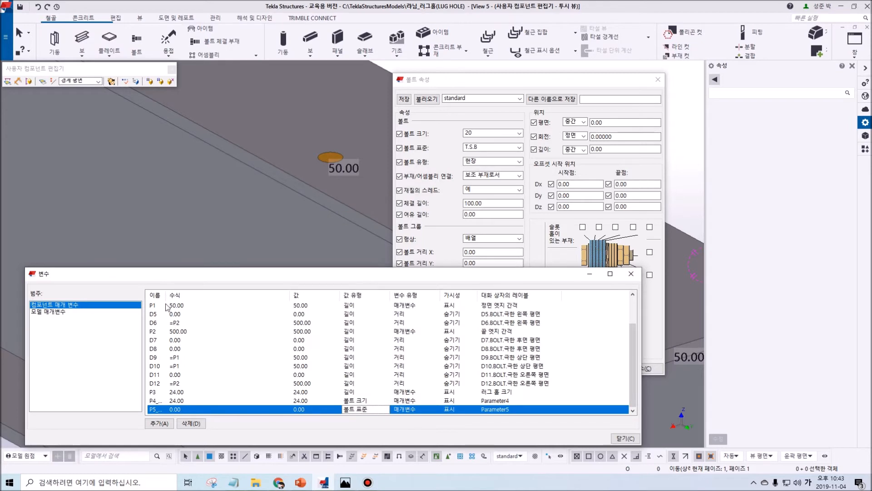
Widen the variable name column and rename P5_screwdin as P4_screwdin so its prefix matches P4_diameter.
left_click_drag(166, 298, 205, 300)
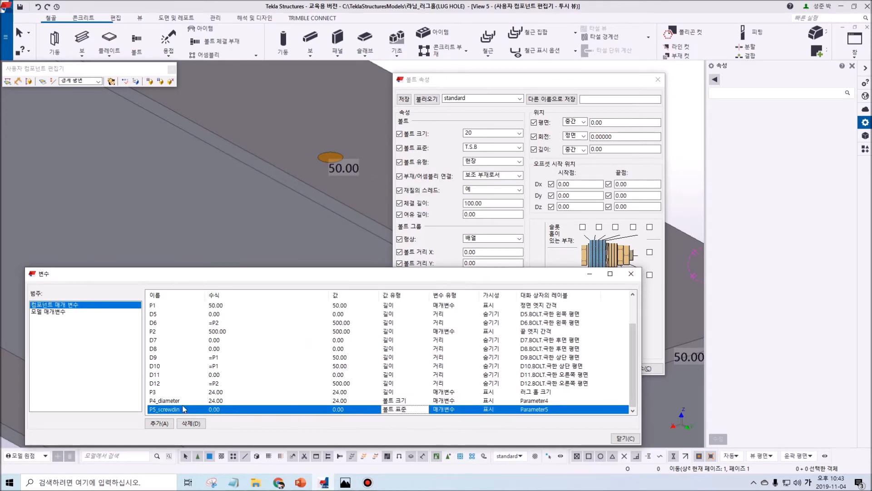
left_click(218, 400)
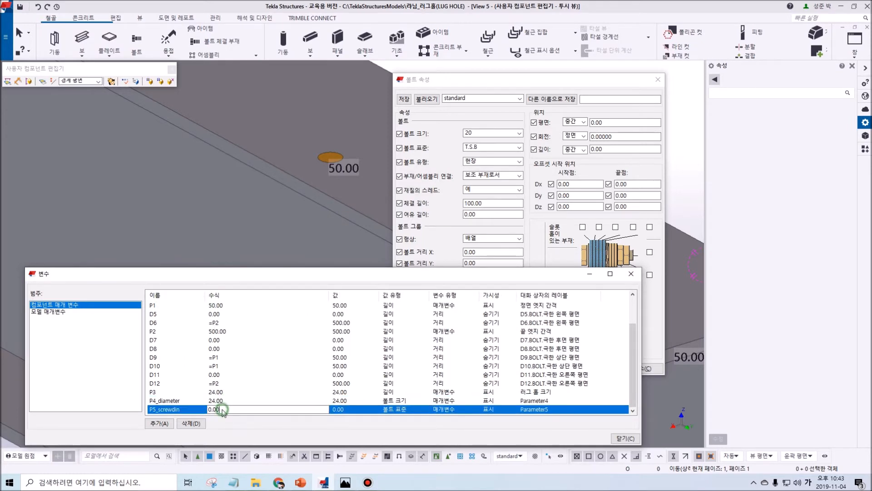
left_click(218, 401)
left_click(157, 409)
left_click_drag(149, 410, 156, 411)
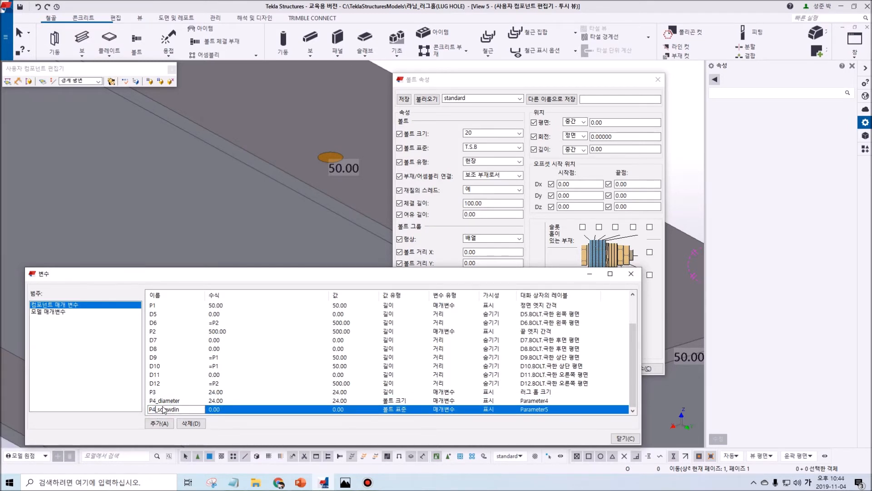
left_click(151, 401)
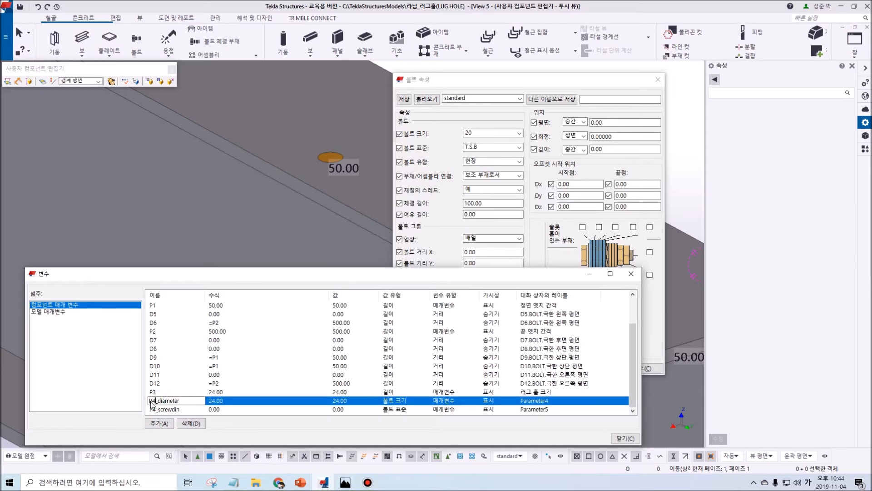
left_click(154, 409)
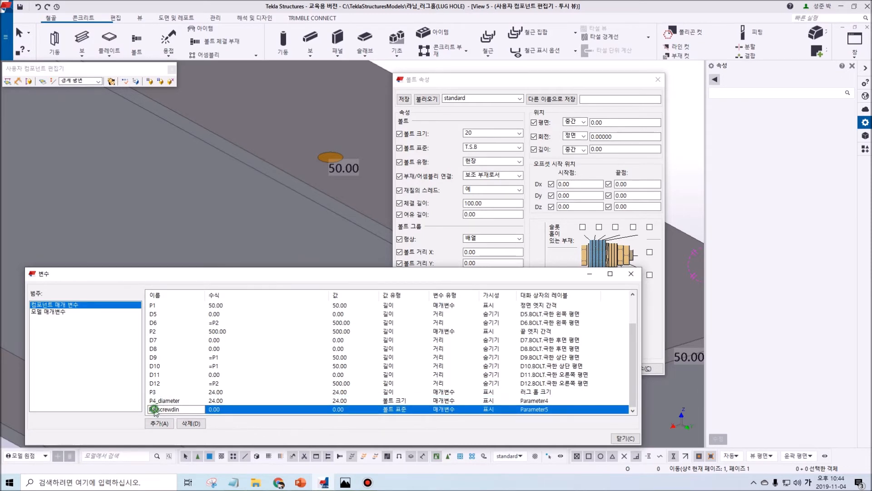
left_click(172, 402)
left_click(171, 410)
Set the formula of P4_screwdin to the bolt standard T.S.B.
left_click(251, 411)
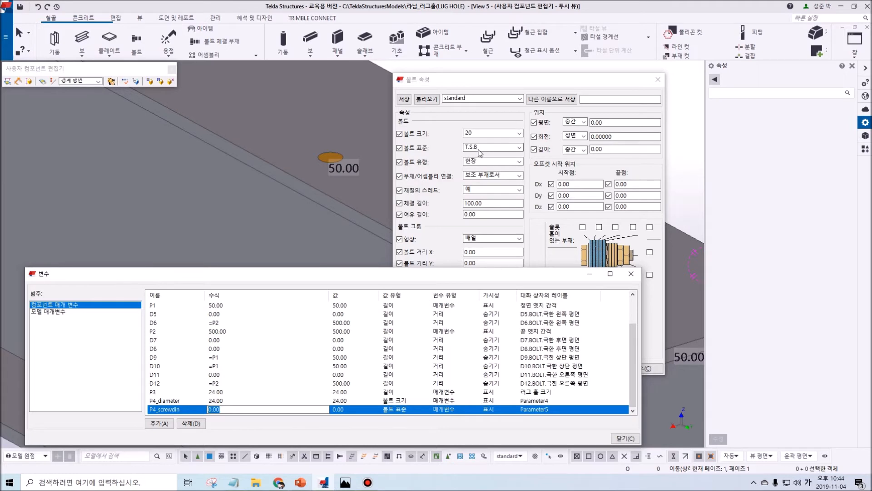
left_click_drag(455, 138, 491, 153, "ctrl")
key("Escape")
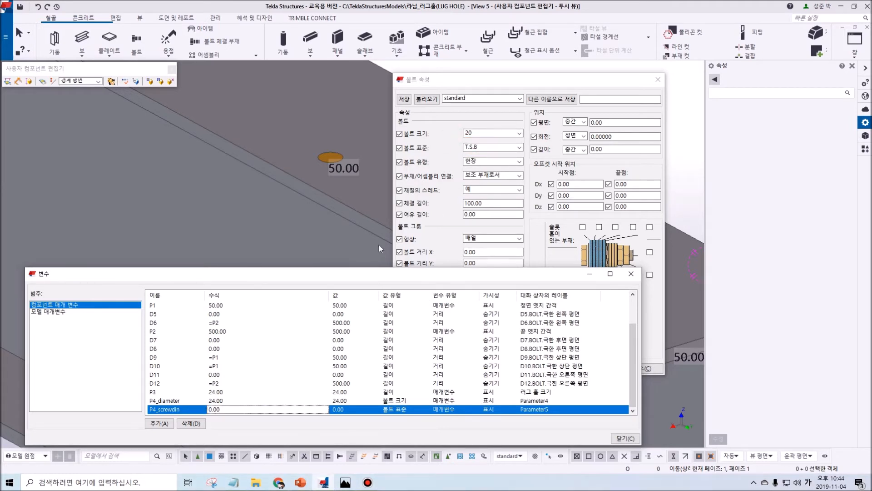
left_click(220, 411)
type("ㅆ>")
Set P4_diameter to 16 and hide both P4_diameter and P4_screwdin.
left_click(222, 400)
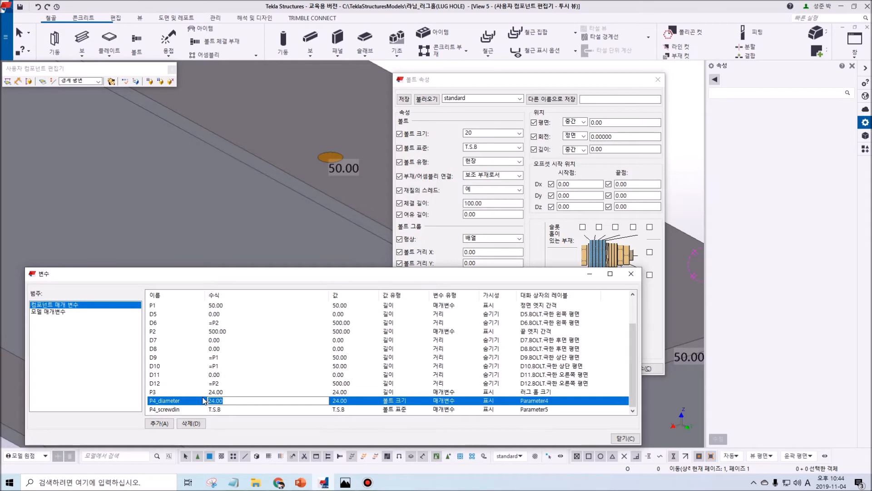
type("16")
left_click(248, 392)
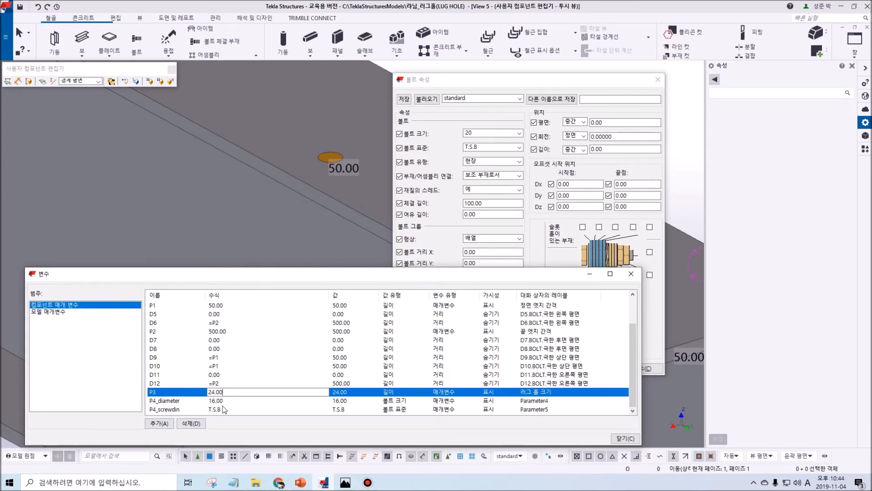
left_click(230, 402)
double_click(496, 402)
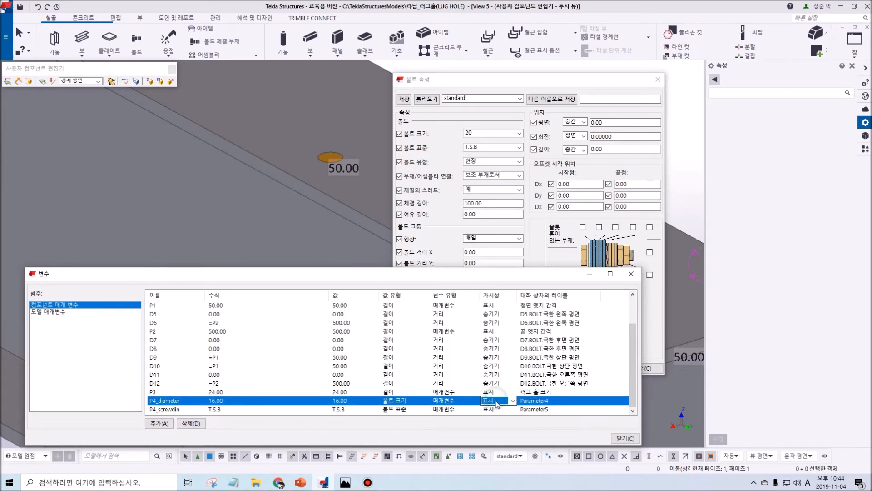
left_click(499, 410)
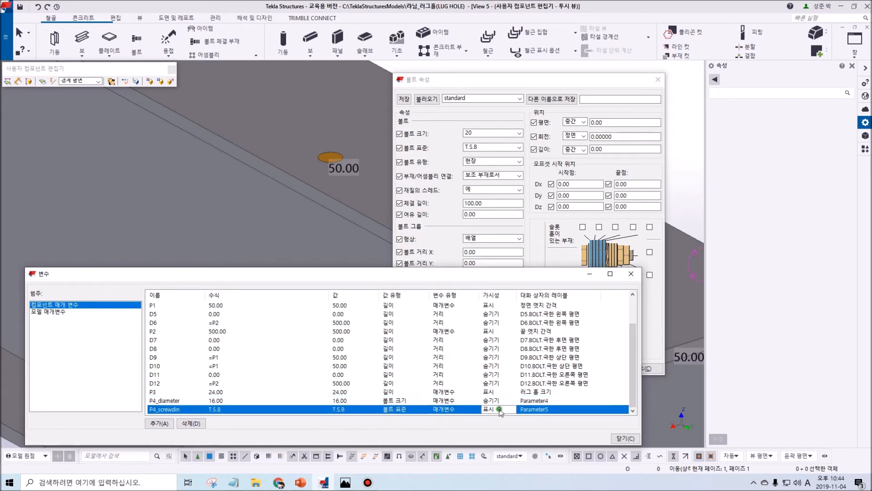
Add parameter P5 for the hole tolerance and set its formula to =P3-P4_diameter.
left_click(217, 401)
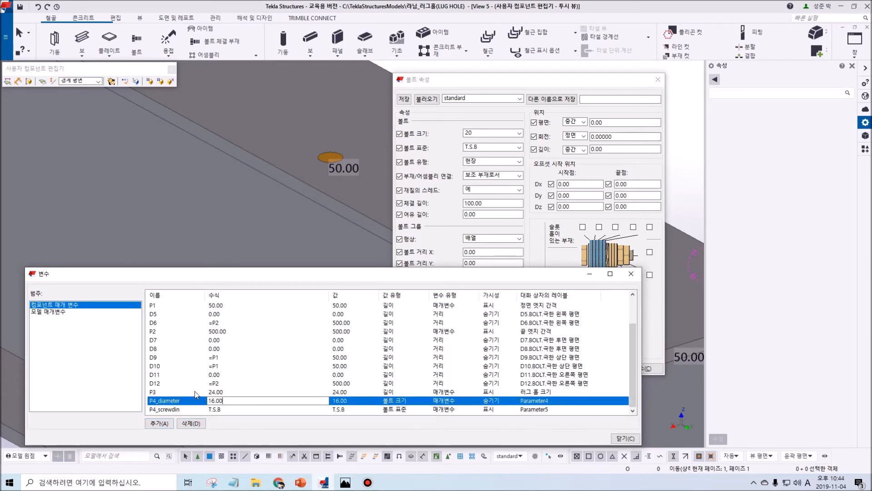
left_click(164, 425)
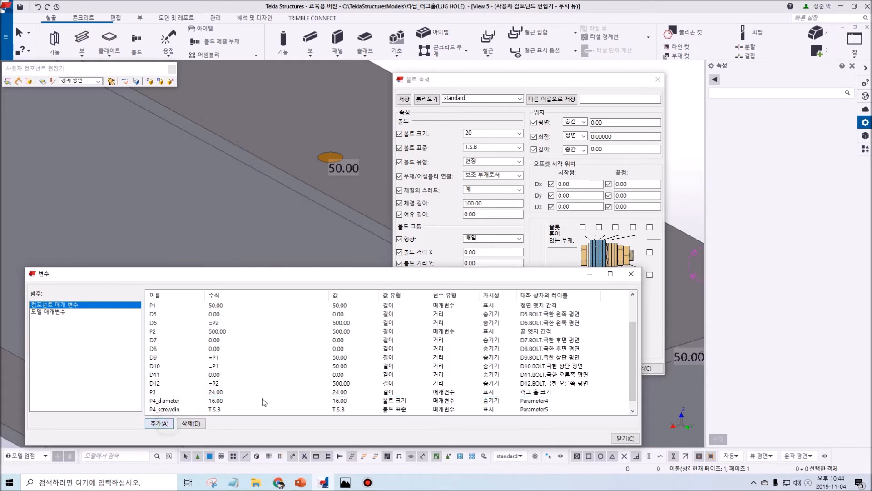
left_click(224, 410)
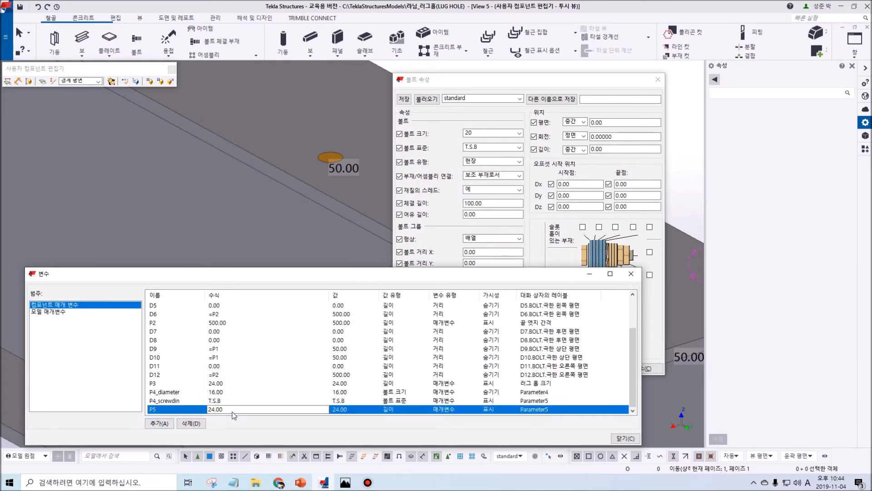
left_click_drag(233, 412, 177, 412)
type("=")
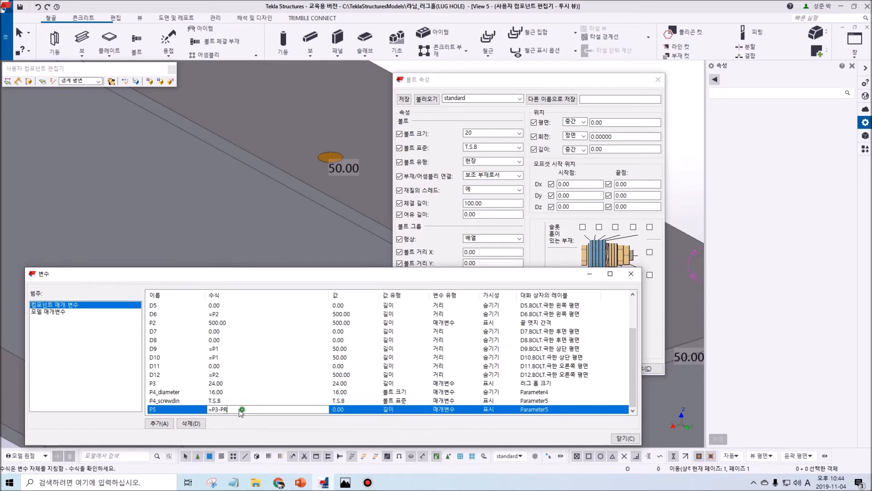
left_click_drag(237, 410, 222, 410)
type("P4_diameter")
key("Return")
Open the custom component browser, select the lug hole bolt and expand its general properties.
left_click(174, 410)
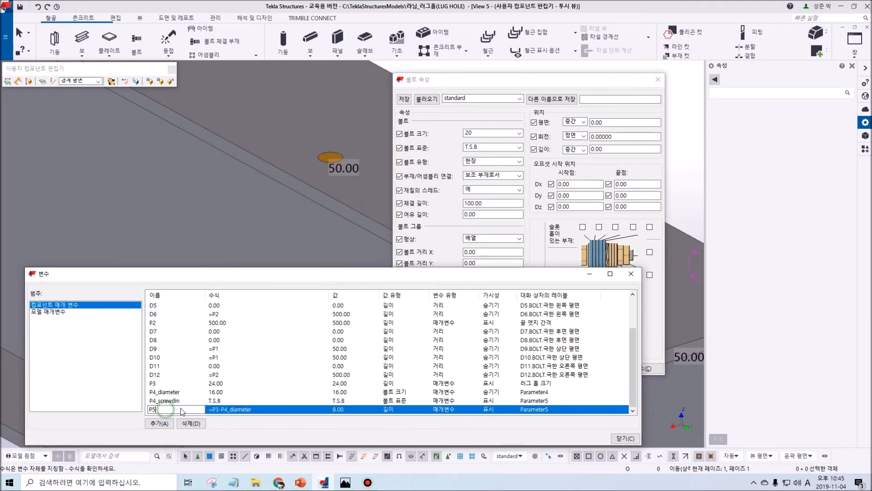
left_click(178, 392)
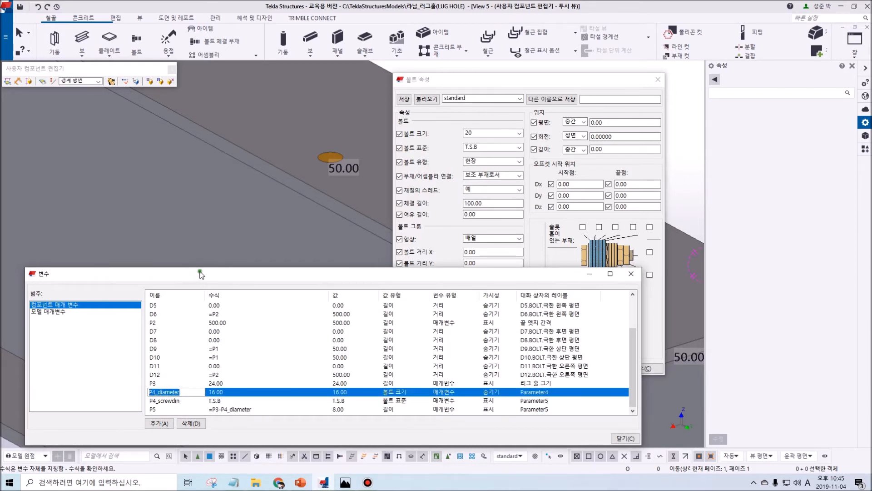
left_click_drag(202, 274, 244, 274)
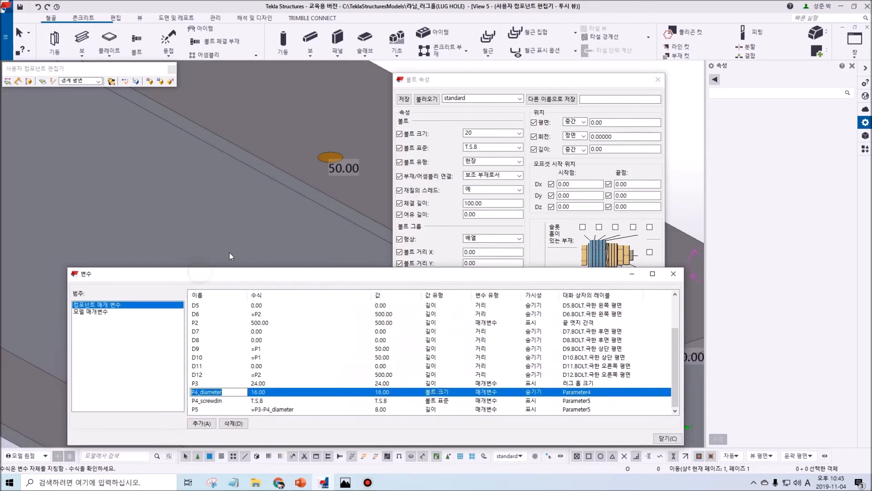
left_click(137, 85)
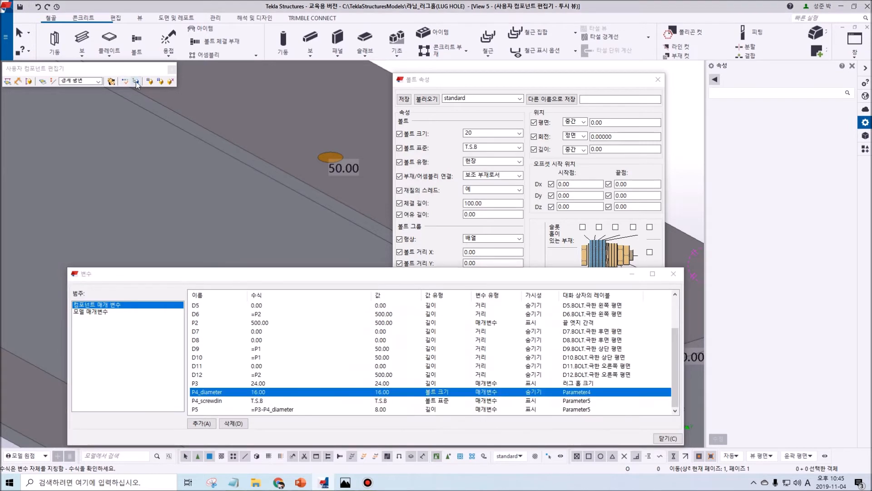
left_click(136, 85)
left_click_drag(105, 236, 130, 266)
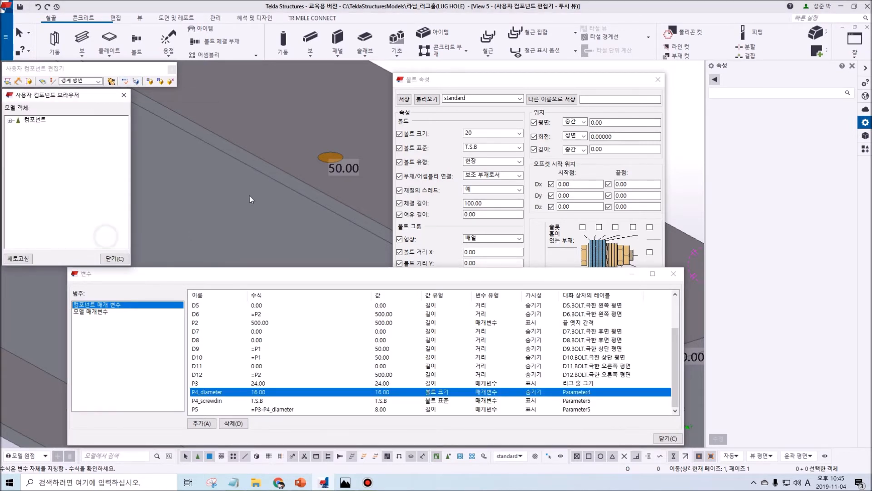
left_click(323, 159)
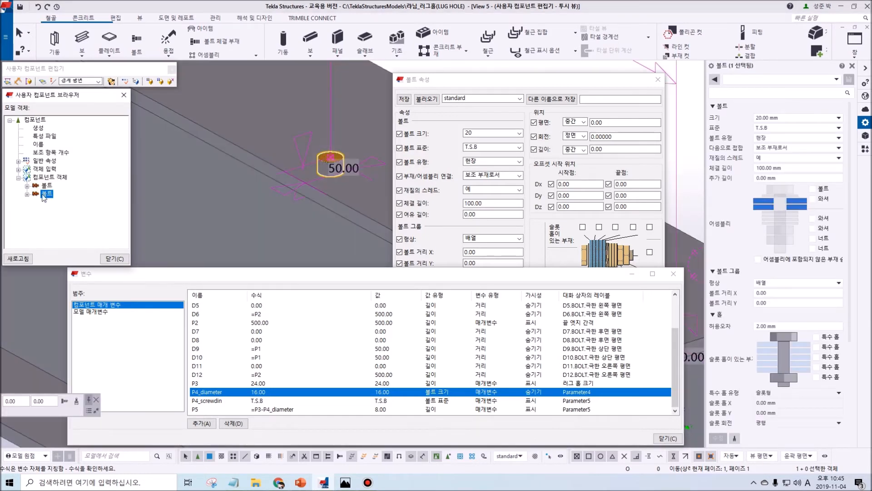
left_click(27, 194)
left_click(37, 204)
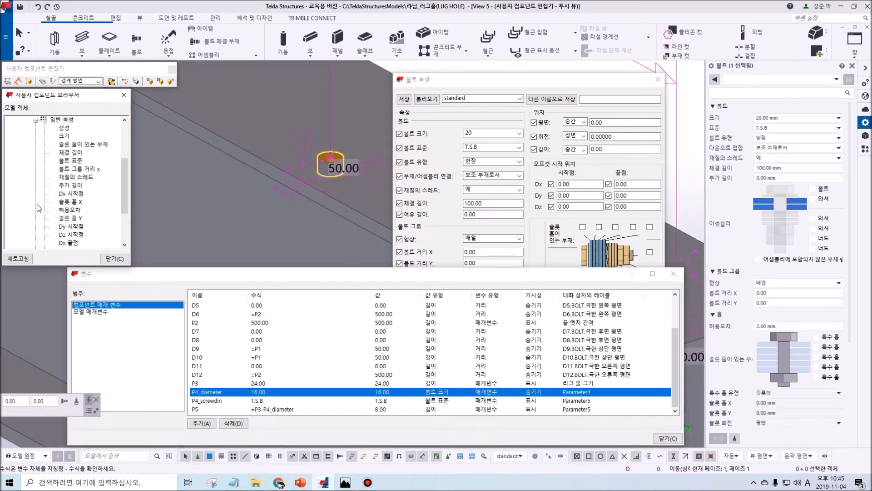
Link the bolt's size property to the parameter P4_diameter.
left_click(70, 162)
left_click(65, 136)
double_click(223, 392)
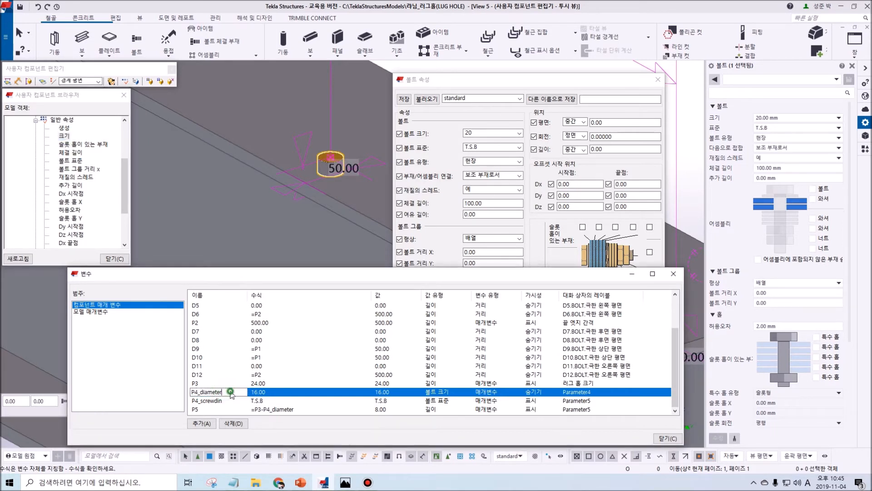
left_click_drag(67, 137, 77, 139)
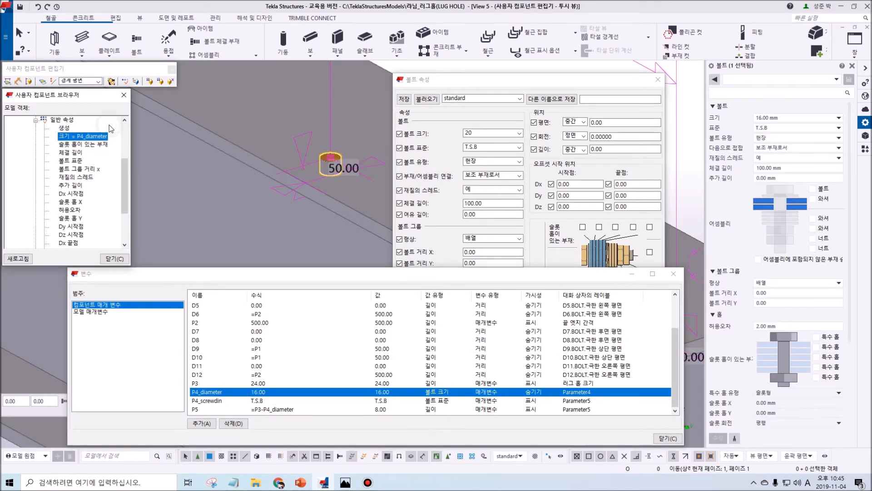
Copy the parameter name P4_screwdin and start an equation on the bolt's standard property.
double_click(230, 400)
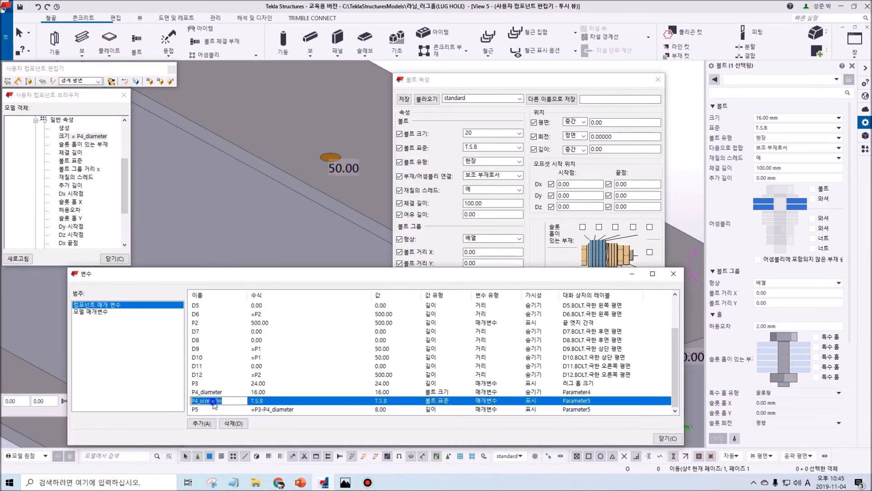
right_click(214, 404)
left_click(241, 328)
left_click(78, 163)
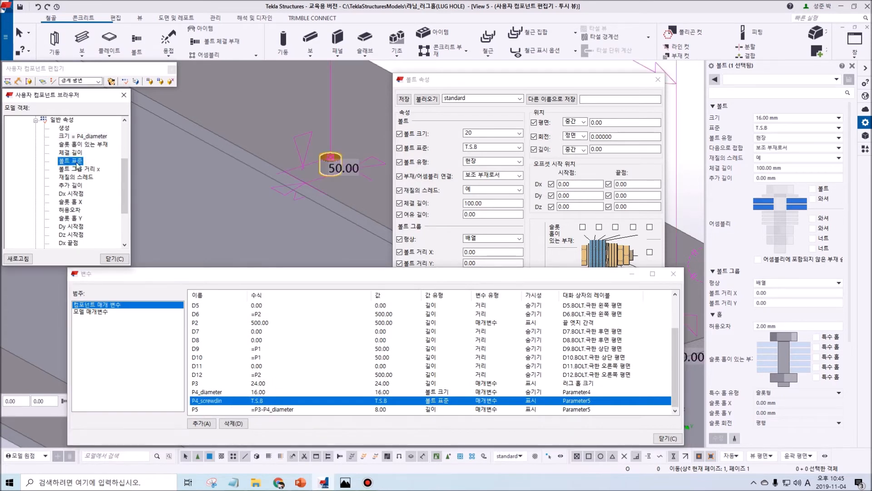
right_click(78, 164)
left_click(93, 169)
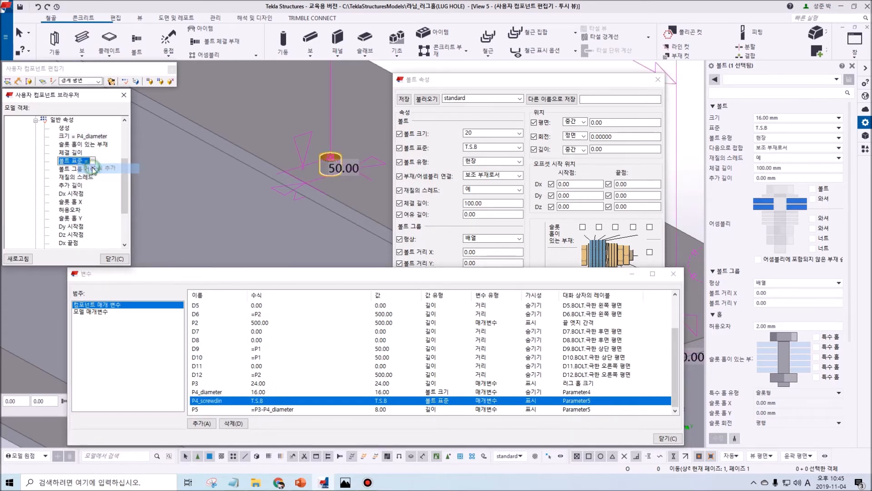
left_click(94, 161)
right_click(93, 160)
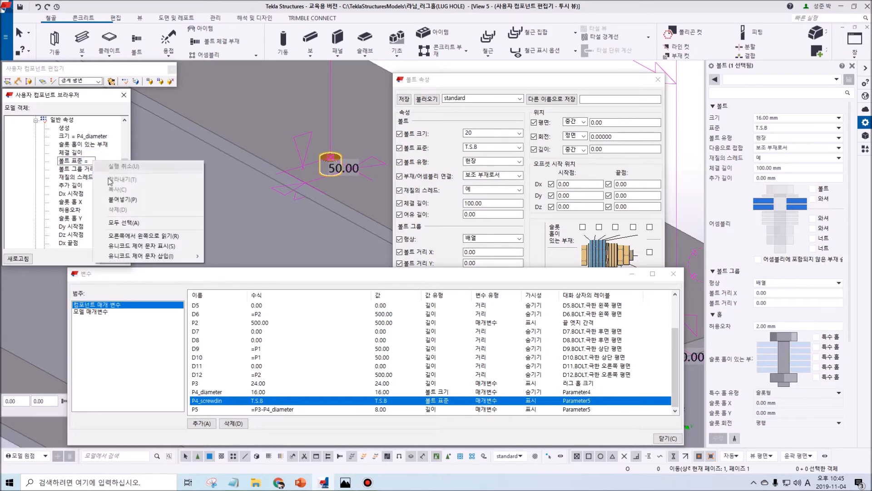
left_click(123, 200)
Widen the component browser and complete the bolt standard's equation as P4_screwdin.
left_click_drag(132, 196, 203, 196)
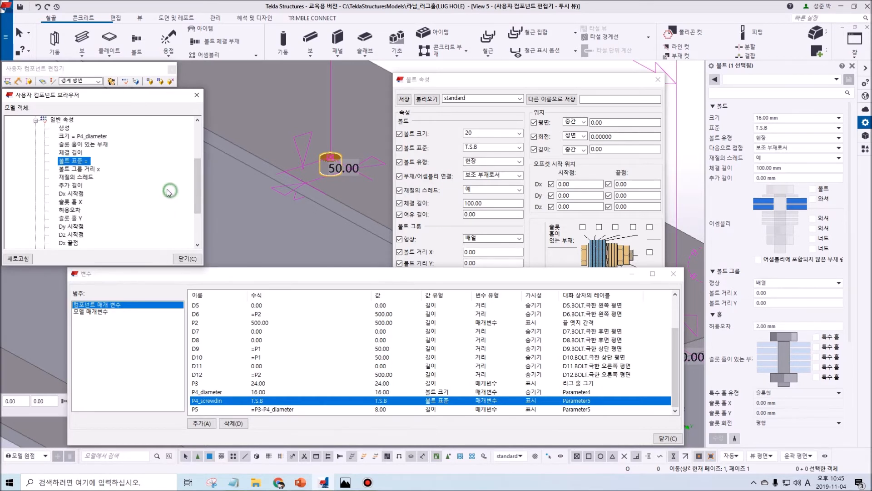
left_click(85, 162)
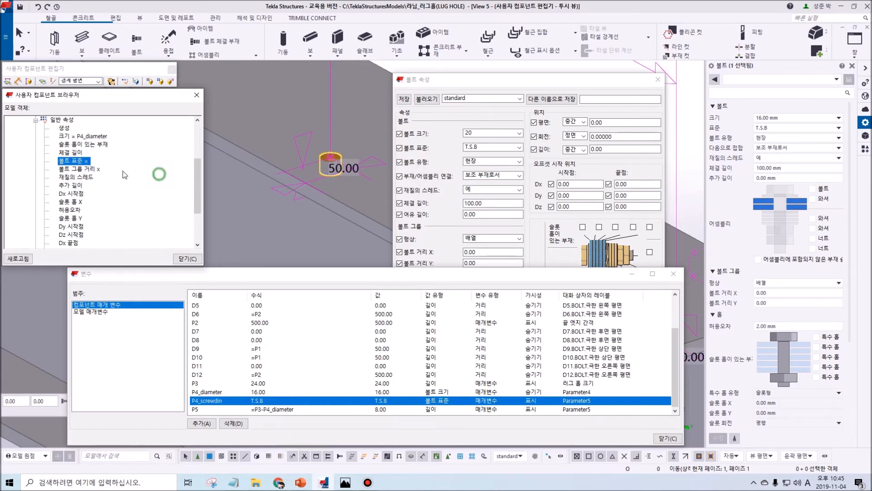
left_click(90, 161)
key("ctrl+v")
left_click(161, 181)
left_click(109, 137)
left_click(113, 162)
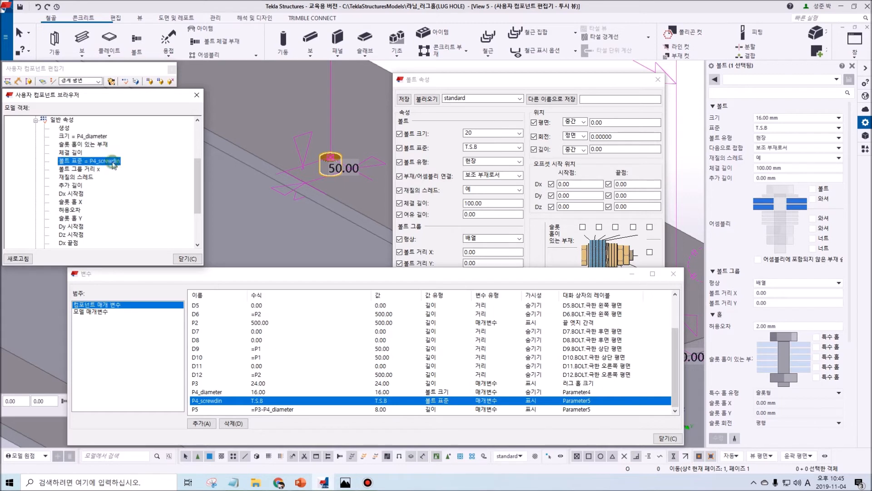
Link the bolt's hole tolerance property (허용오차) to the parameter P5.
double_click(207, 410)
double_click(219, 411)
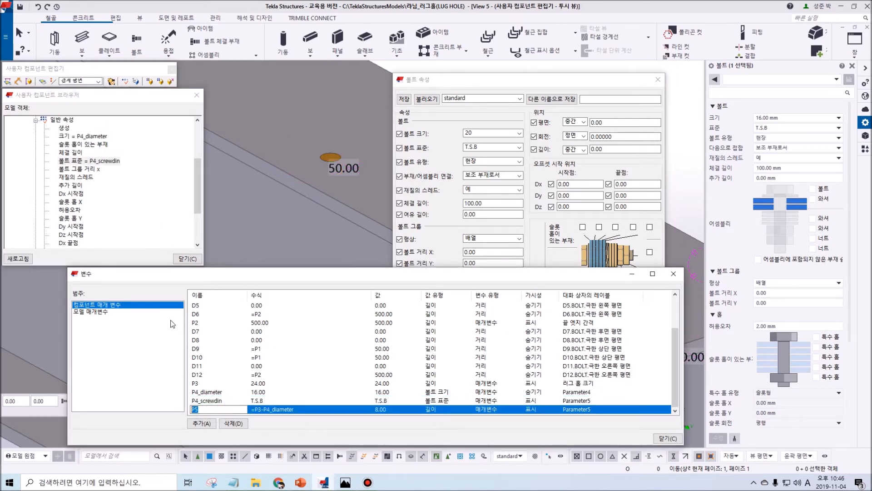
left_click(146, 187)
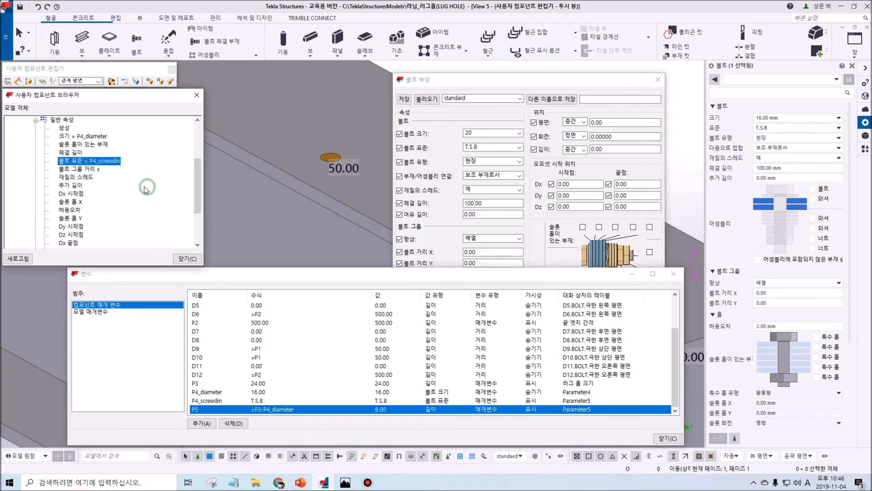
left_click(76, 210)
right_click(76, 209)
left_click(86, 212)
left_click(92, 209)
type("P5")
key("Return")
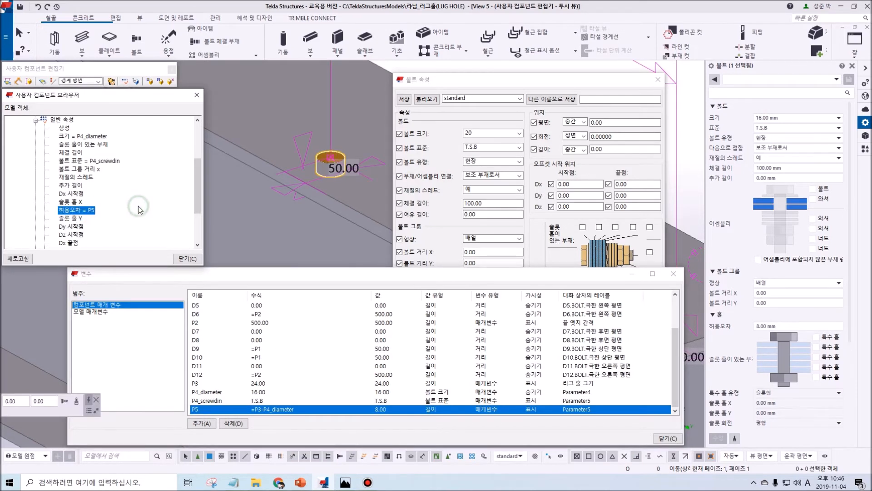
Check the linked bolt's hole tolerance in its properties and its diameter in the custom inquiry.
left_click(341, 159)
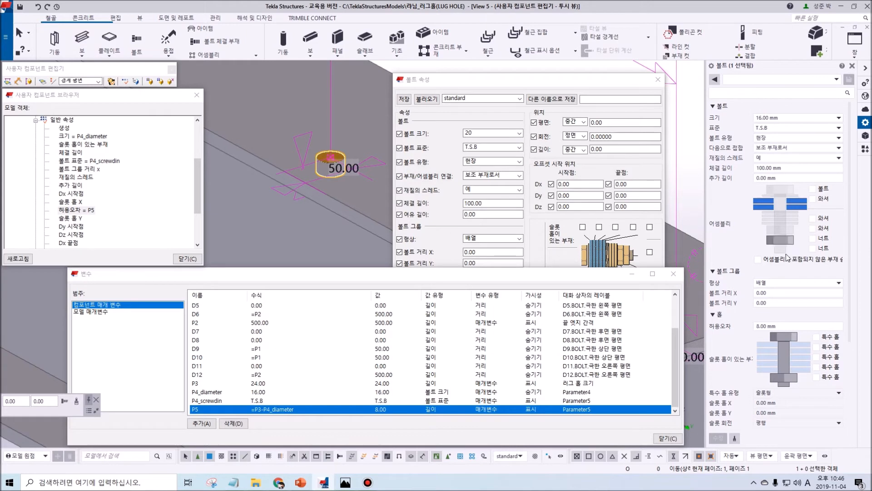
left_click(772, 325)
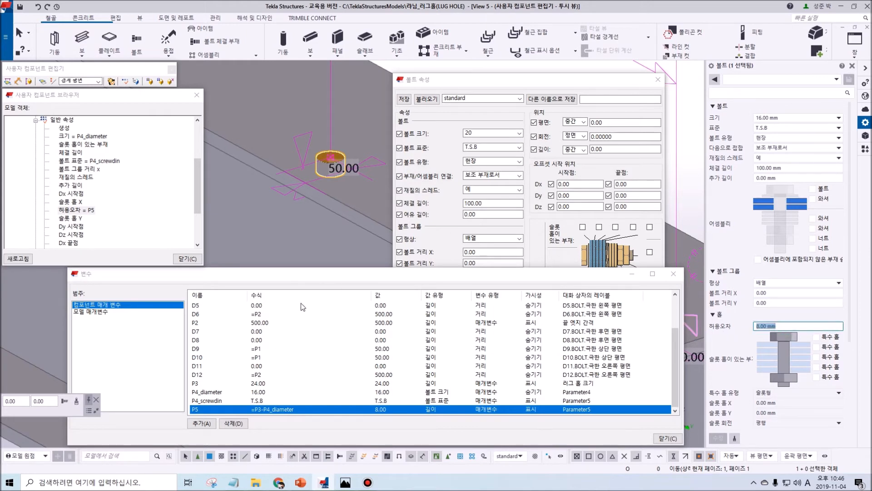
double_click(264, 384)
left_click_drag(277, 386, 239, 386)
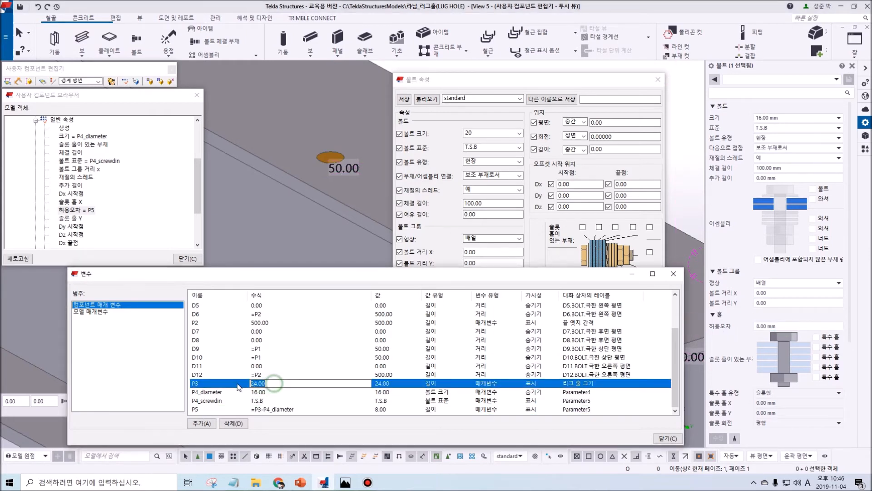
left_click(853, 67)
left_click(865, 84)
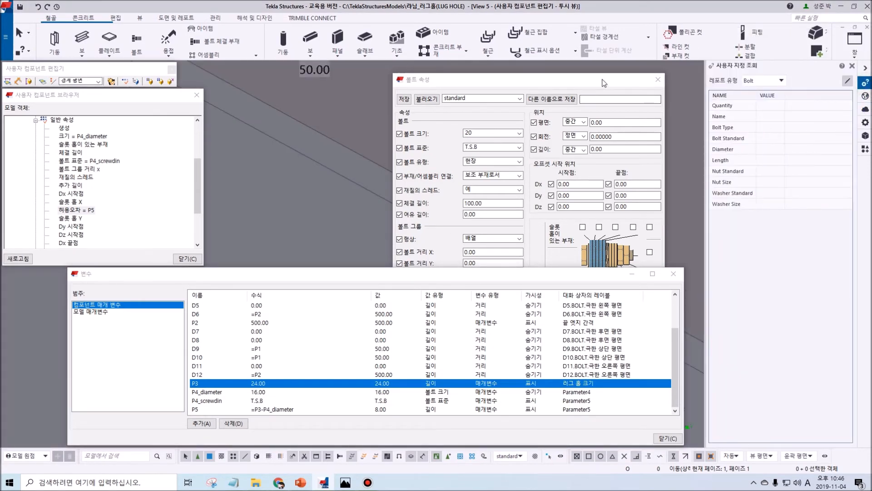
left_click_drag(595, 78, 553, 169)
scroll(375, 165, "down", 5)
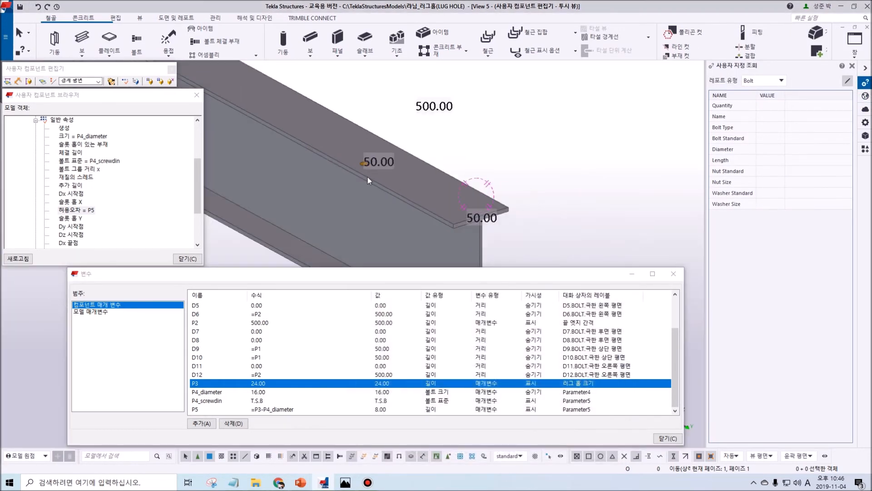
scroll(366, 160, "up", 4)
left_click(367, 142)
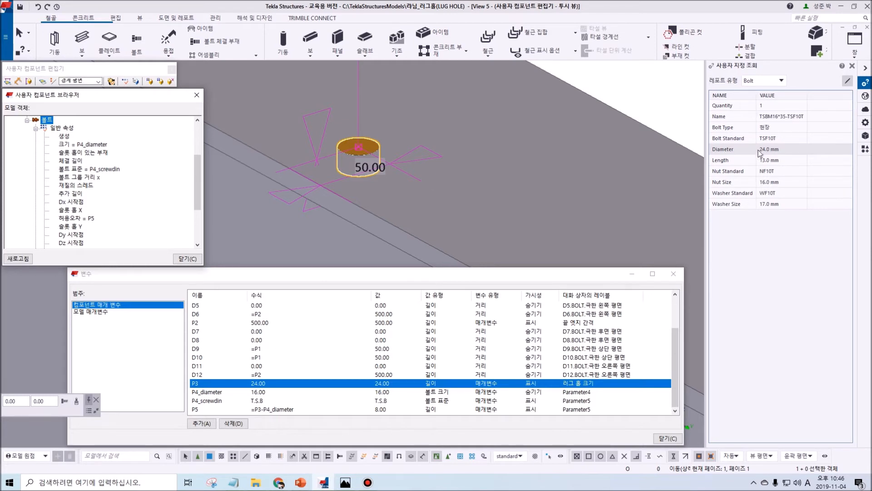
Set the lug hole size parameter P3 to 30 and inspect the bolt's diameter in the custom inquiry.
left_click(276, 384)
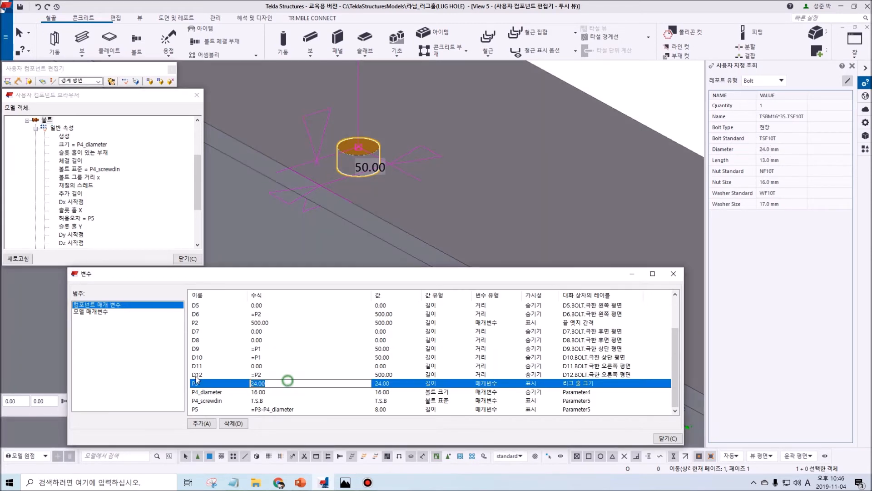
type("30")
key("Return")
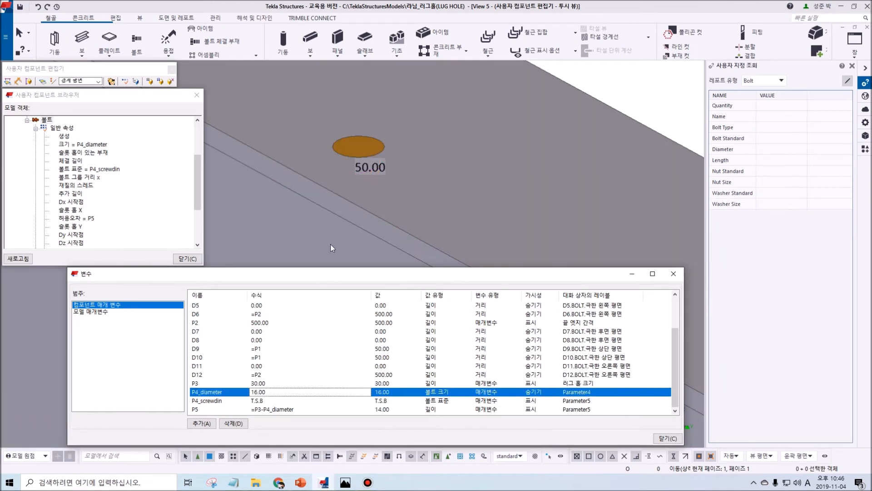
left_click(372, 145)
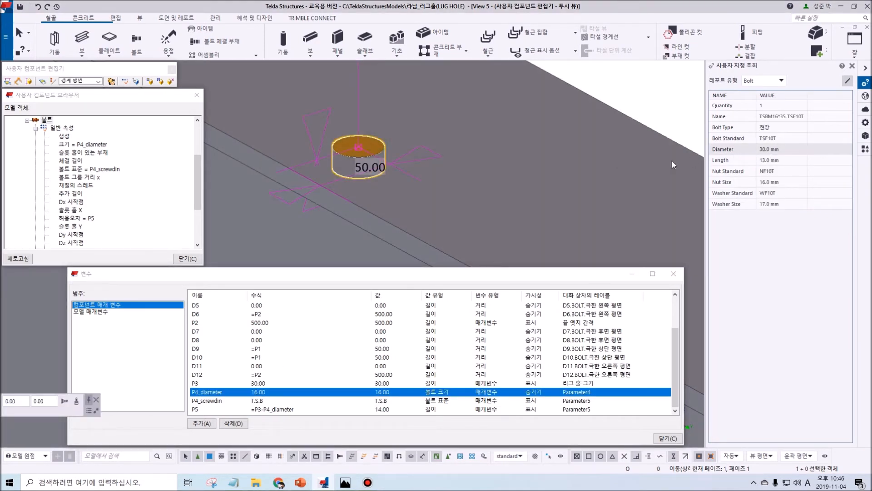
Return the lug hole size parameter P3 to 24.
left_click(268, 386)
left_click(269, 385)
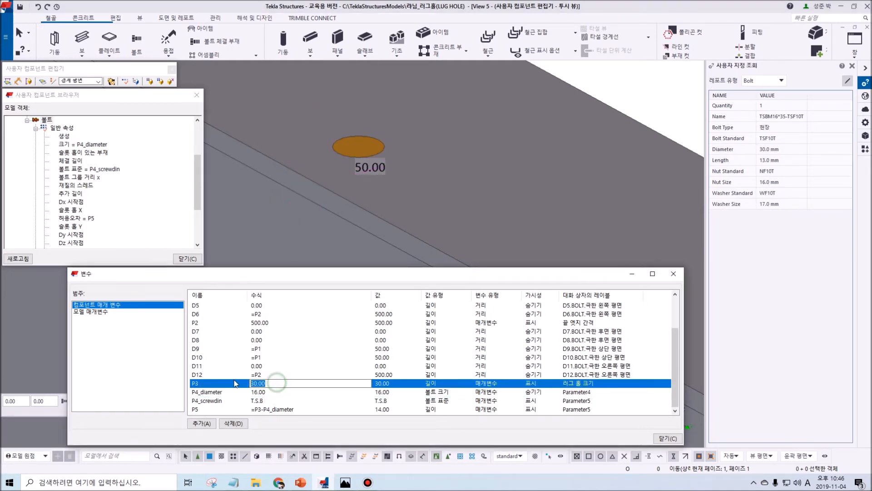
type("24")
key("Return")
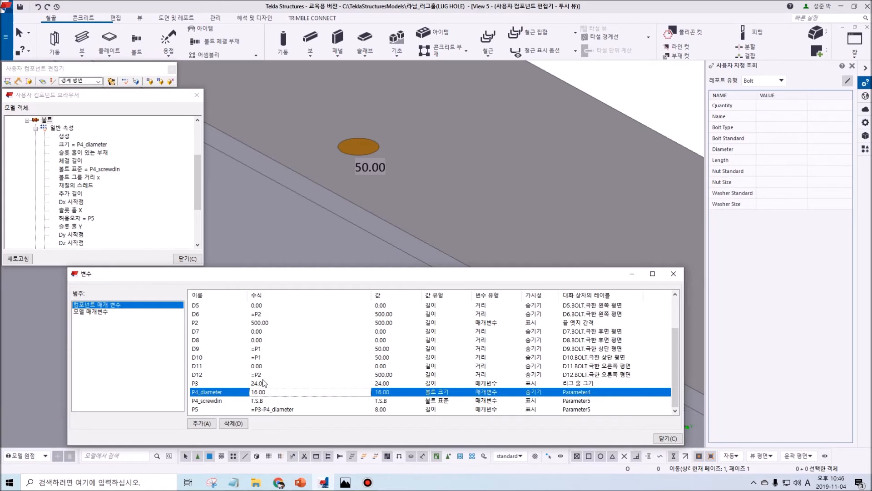
left_click(267, 375)
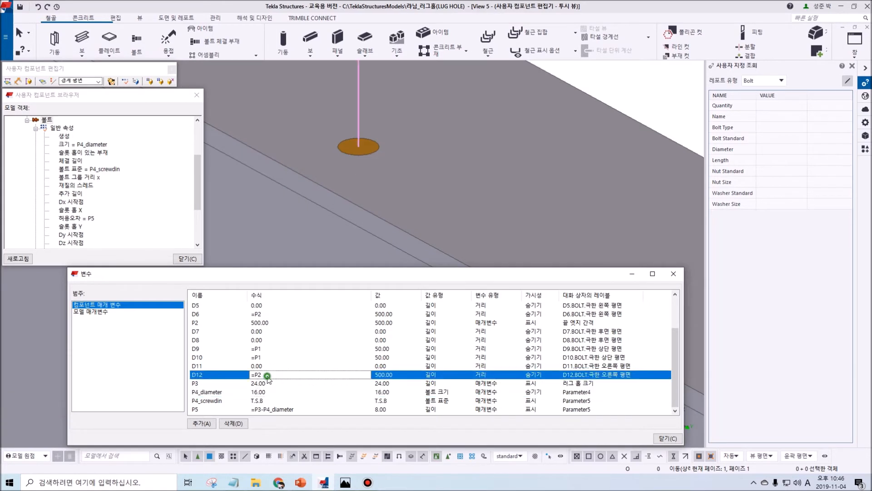
Select the lug hole bolt at the other end of the beam and expand its general properties in the component browser.
left_click(310, 212)
scroll(427, 225, "down", 5)
scroll(291, 139, "up", 5)
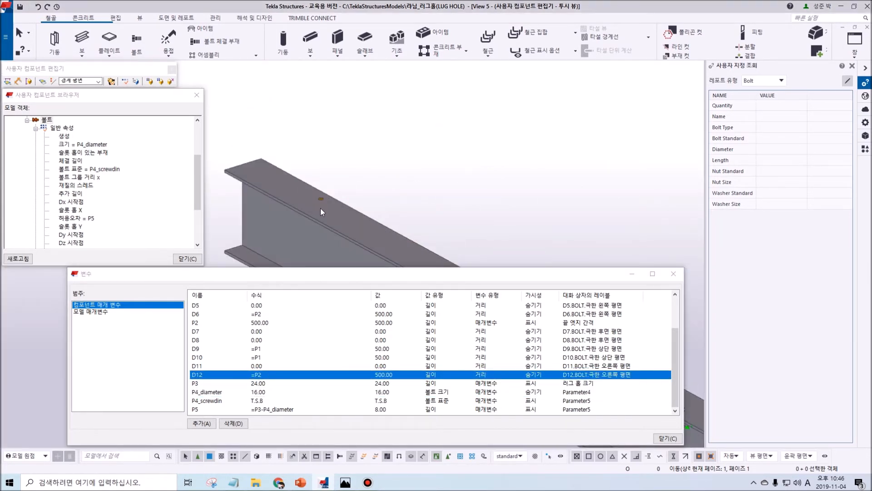
left_click(318, 181)
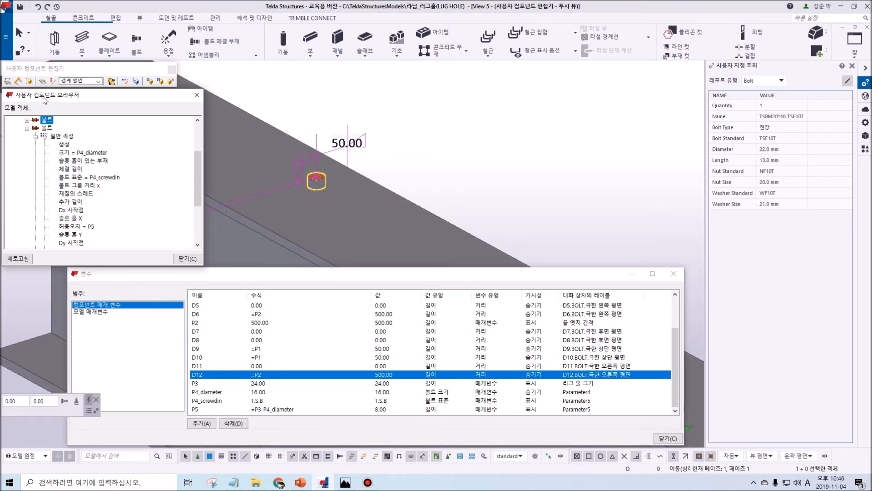
left_click_drag(44, 99, 41, 99)
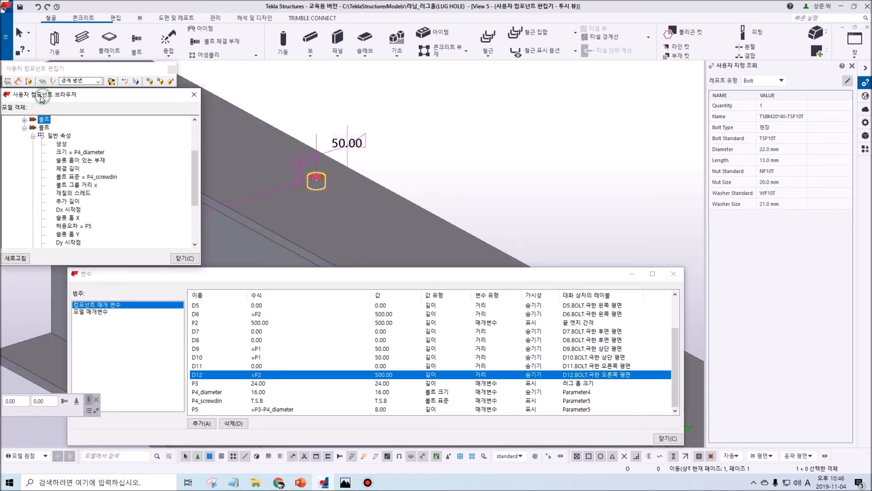
left_click(25, 120)
left_click(33, 128)
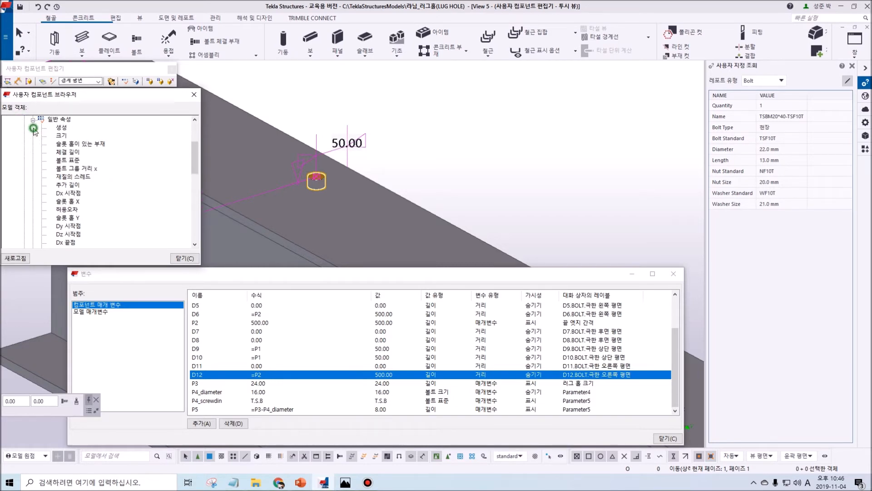
Link the hole tolerance (허용오차) of the selected lug hole bolt to parameter P5.
left_click(67, 210)
right_click(74, 211)
left_click(91, 215)
type("P6")
key("Return")
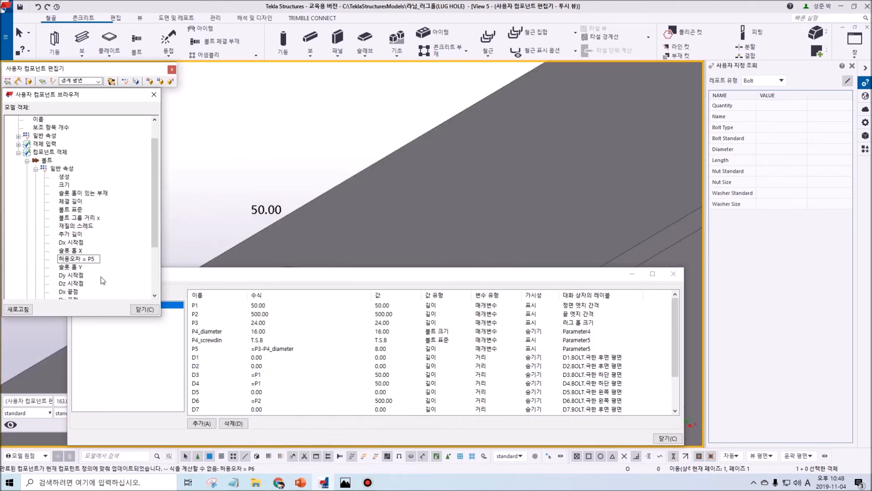
Link the selected bolt's size (크기) to the P4_diameter parameter by copying the parameter's name into its formula.
double_click(210, 349)
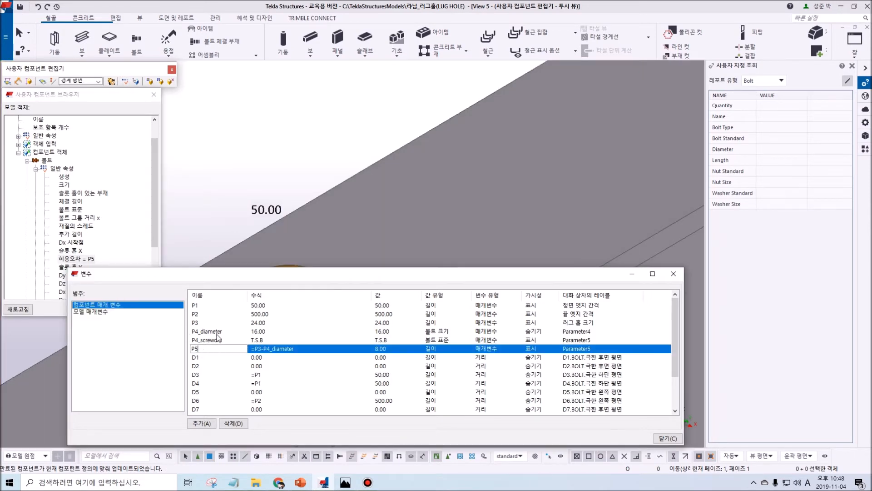
double_click(199, 332)
key("ctrl+c")
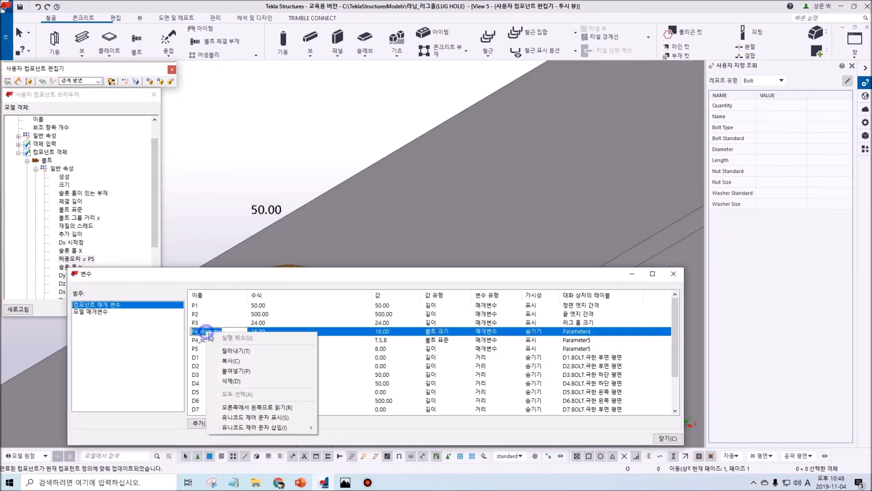
left_click(229, 360)
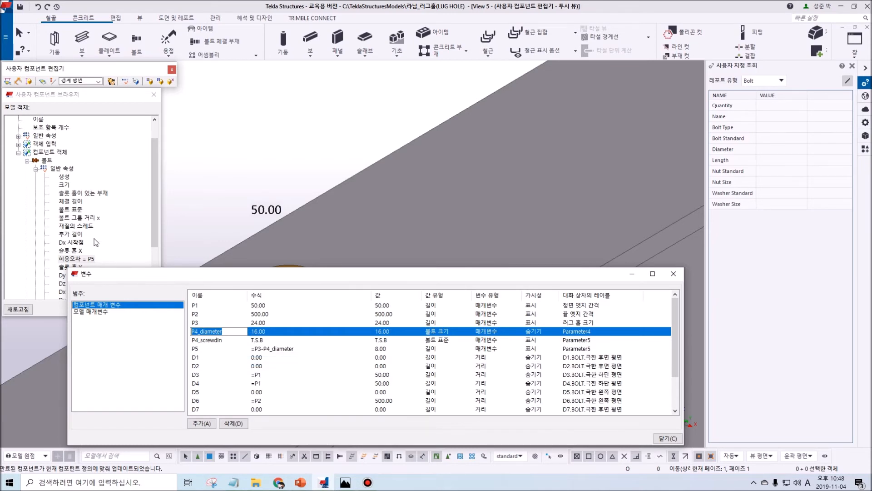
left_click(70, 187)
right_click(67, 185)
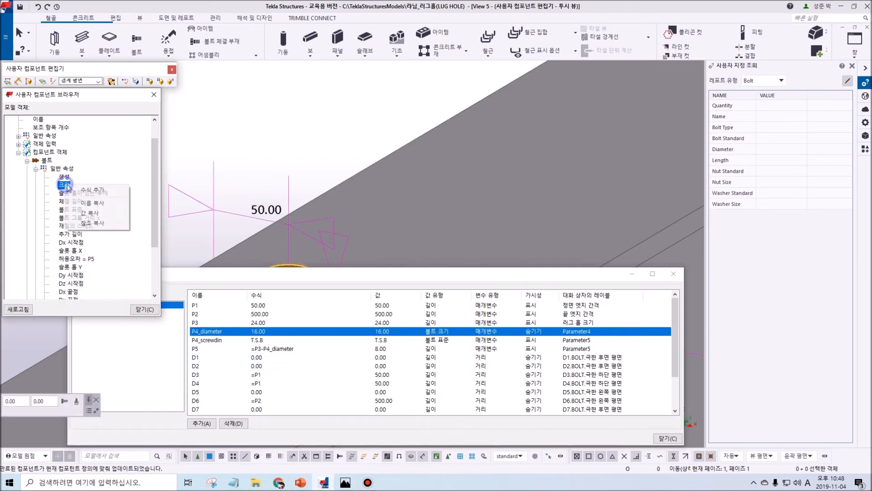
left_click(86, 190)
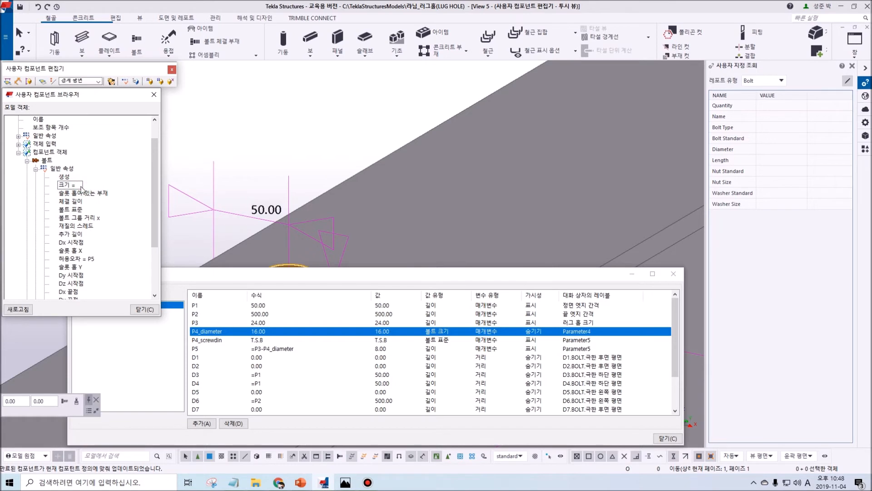
right_click(82, 188)
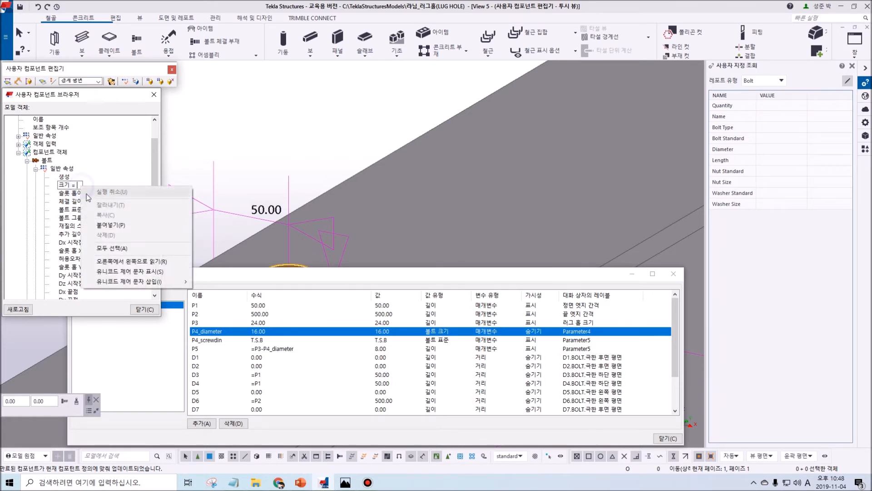
left_click(110, 225)
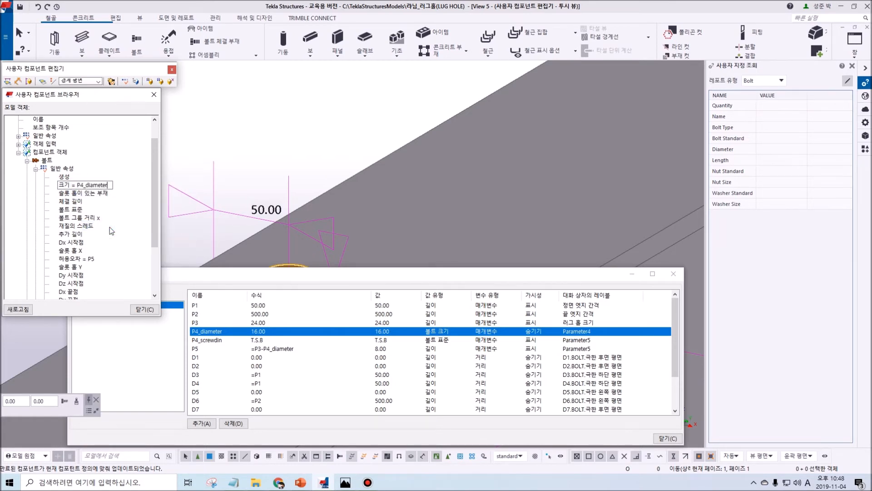
Link the selected bolt's standard (볼트 표준) to the P4_screwdin parameter by copying the parameter's name into its formula.
double_click(218, 340)
right_click(204, 341)
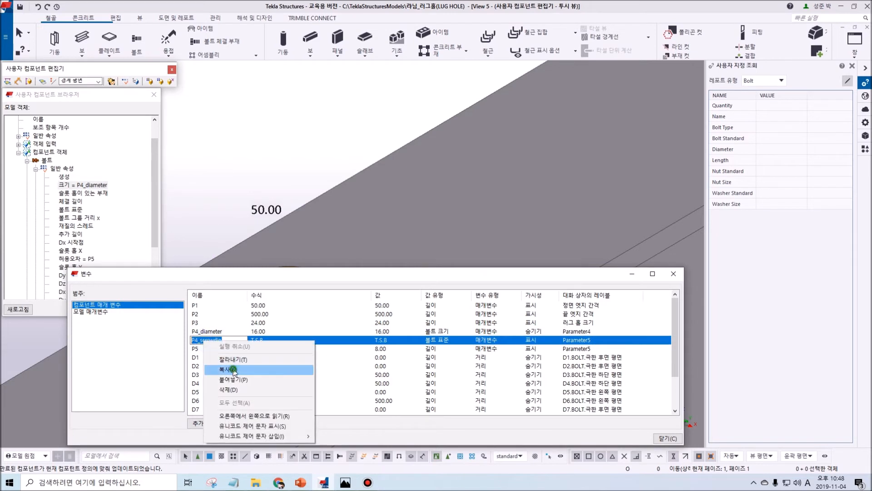
left_click(233, 370)
left_click(81, 210)
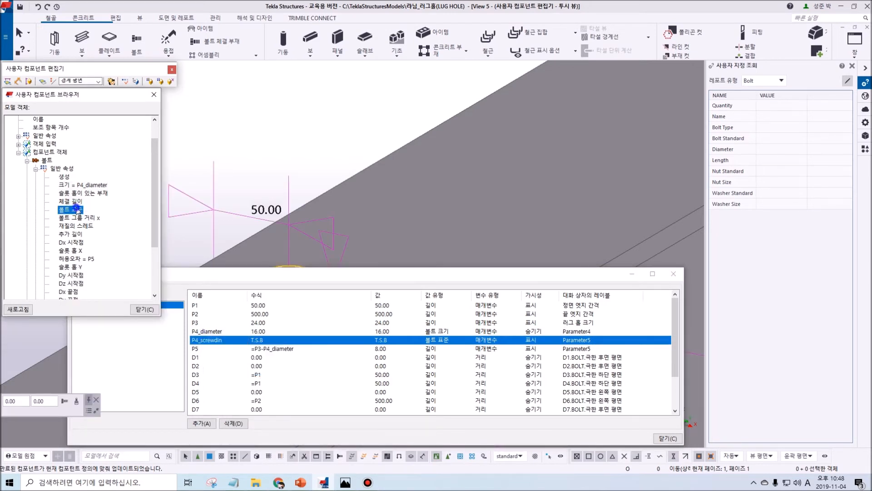
right_click(81, 209)
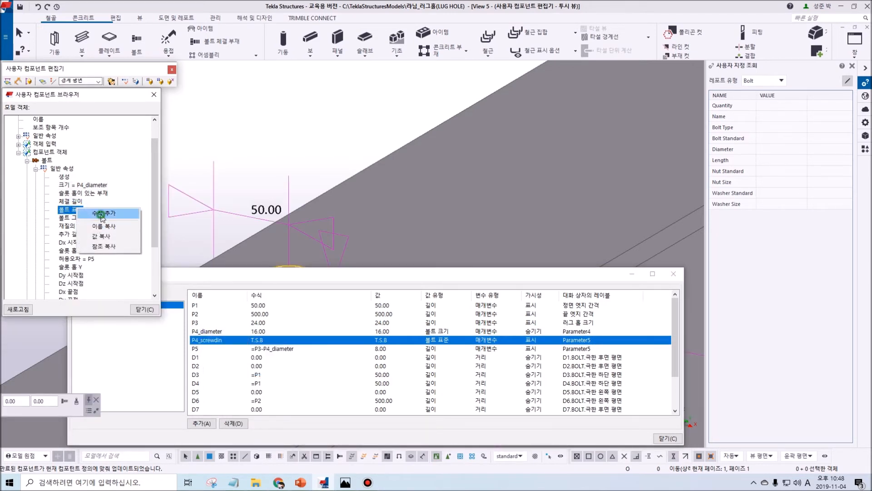
left_click(102, 216)
right_click(94, 210)
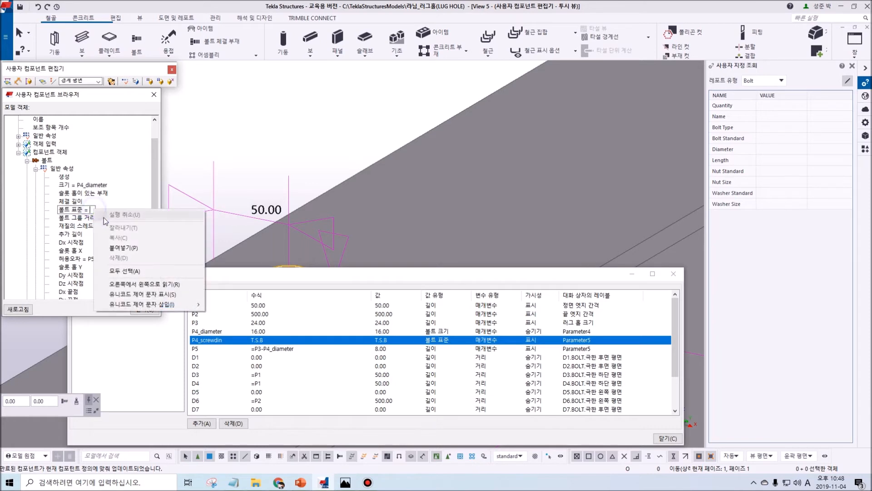
left_click(122, 248)
key("Return")
scroll(140, 249, "down", 3)
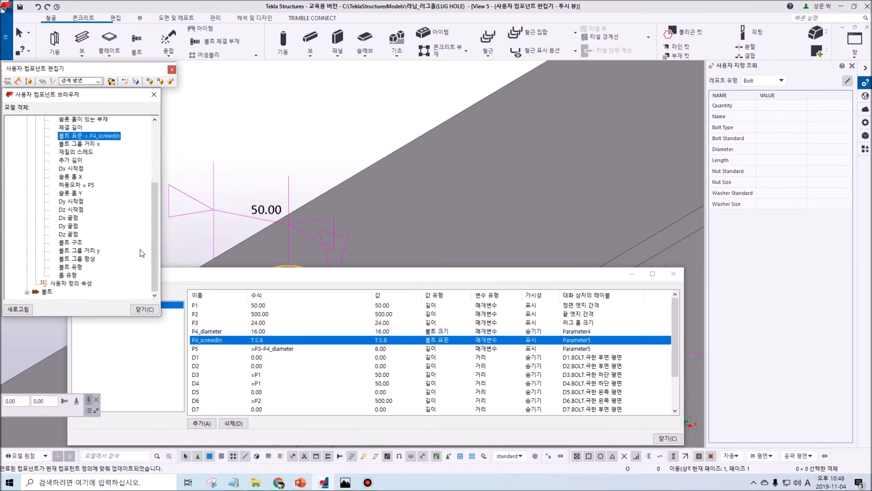
scroll(140, 249, "up", 4)
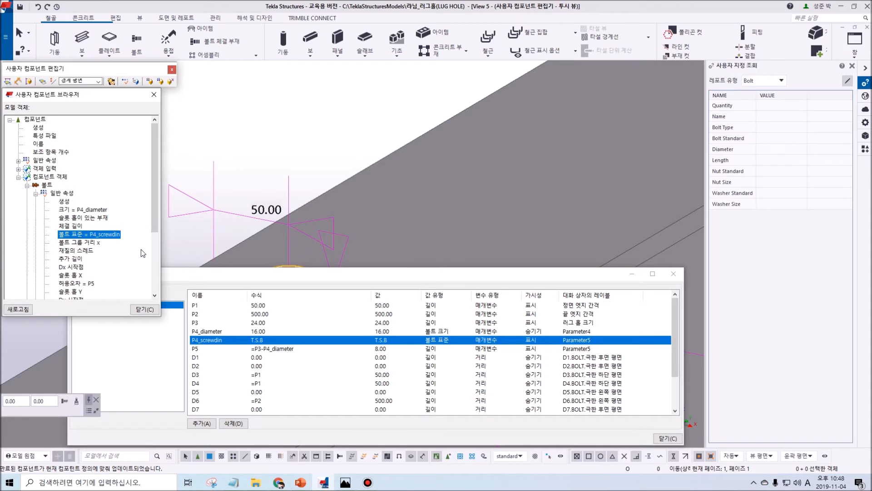
Close the custom component editor, saving the bolt links to all 라님_러그홀 components in the model.
left_click(171, 83)
left_click(385, 263)
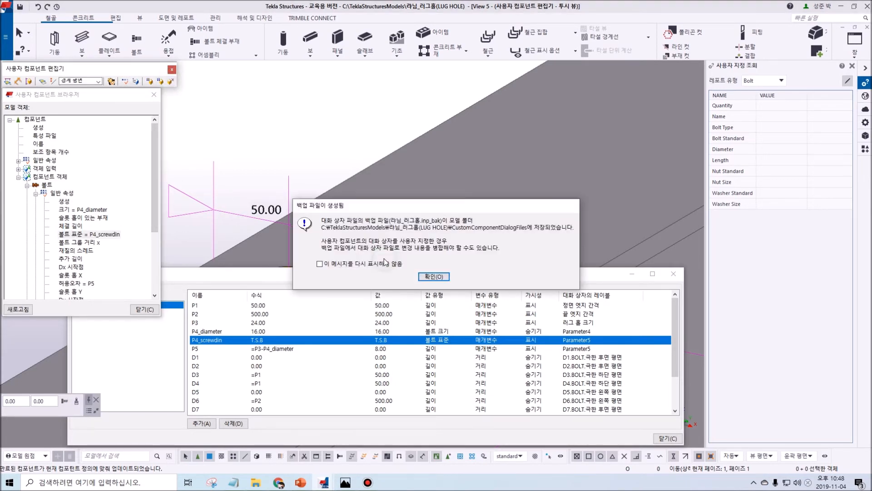
left_click(422, 278)
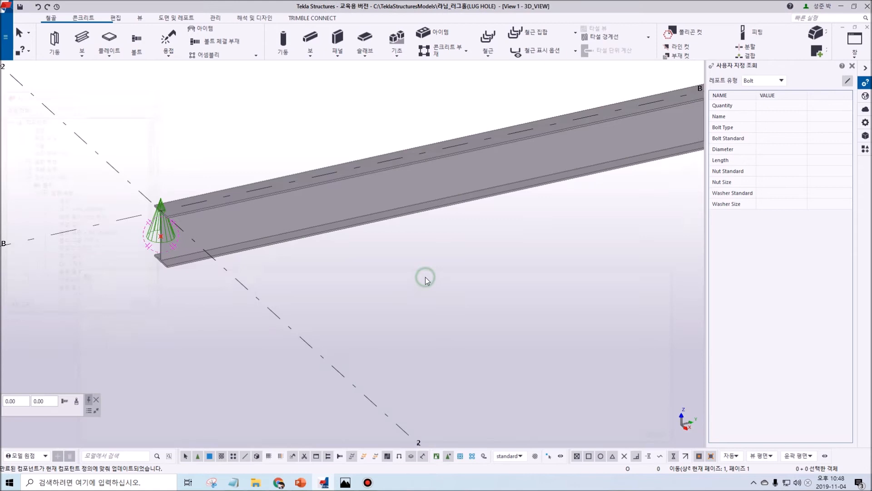
Examine which parameters the 라님_러그홀 component on the beam offers in its properties dialog.
double_click(155, 239)
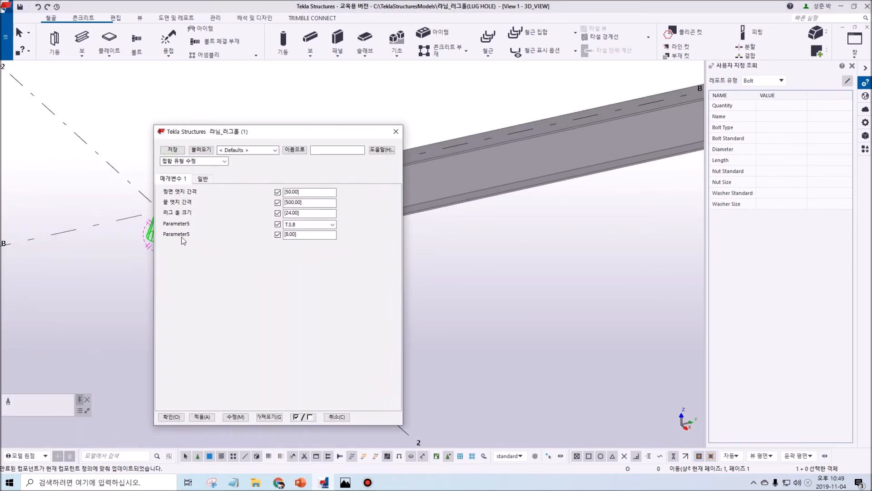
left_click_drag(246, 137, 442, 148)
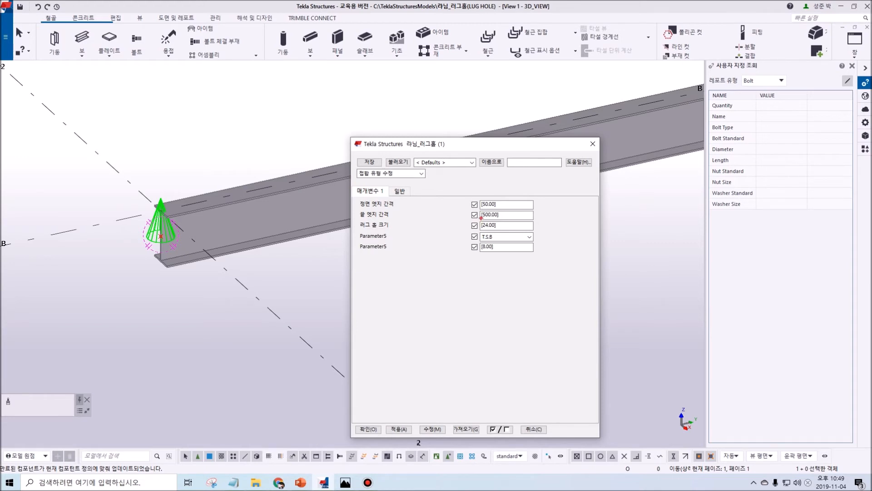
mouse_move(363, 198)
left_mouse_down()
mouse_move(430, 233)
mouse_move(506, 233)
left_mouse_up()
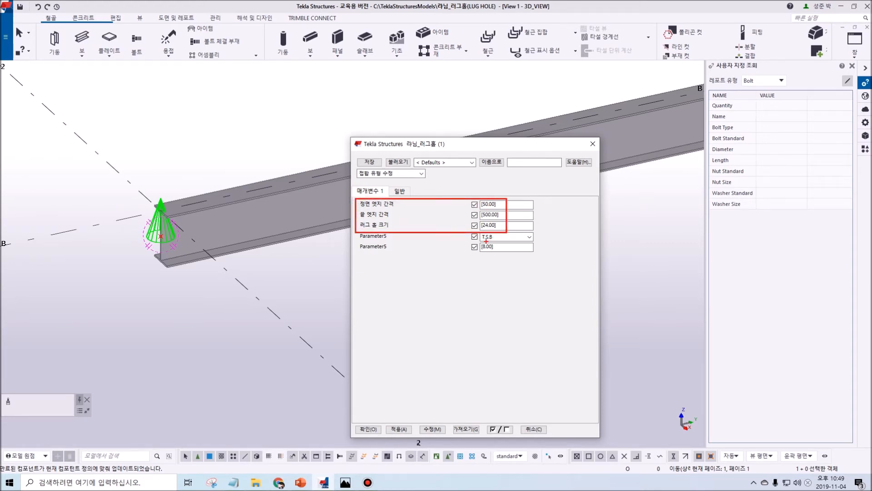
mouse_move(402, 235)
left_mouse_down()
mouse_move(384, 247)
mouse_move(403, 247)
left_mouse_up()
key("Escape")
Reopen the 라님_러그홀 component for editing and bring up its variables.
right_click(153, 233)
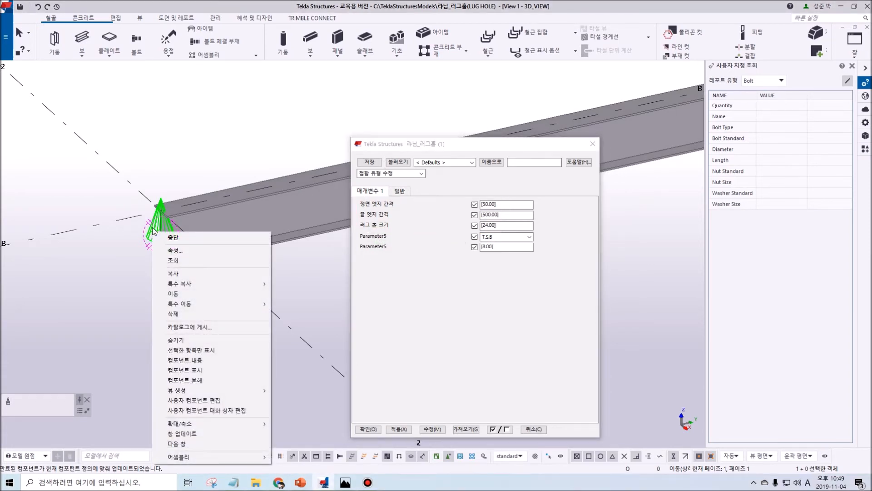
left_click(153, 229)
right_click(156, 224)
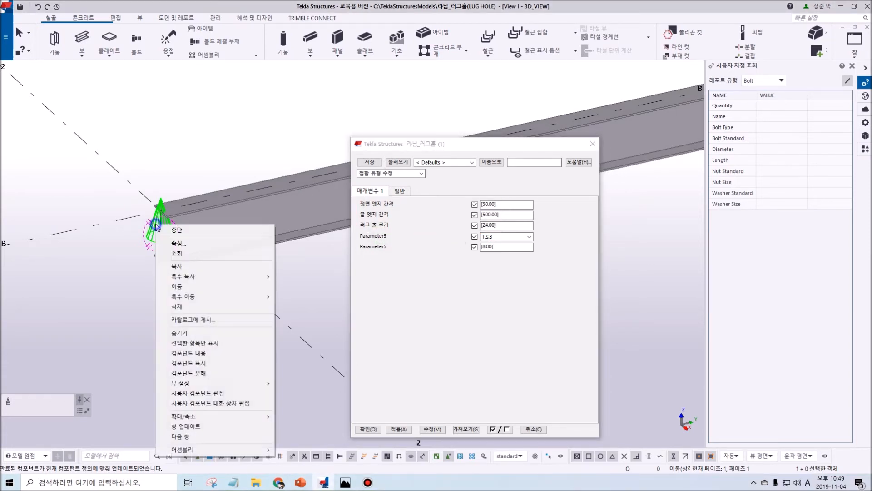
left_click(207, 393)
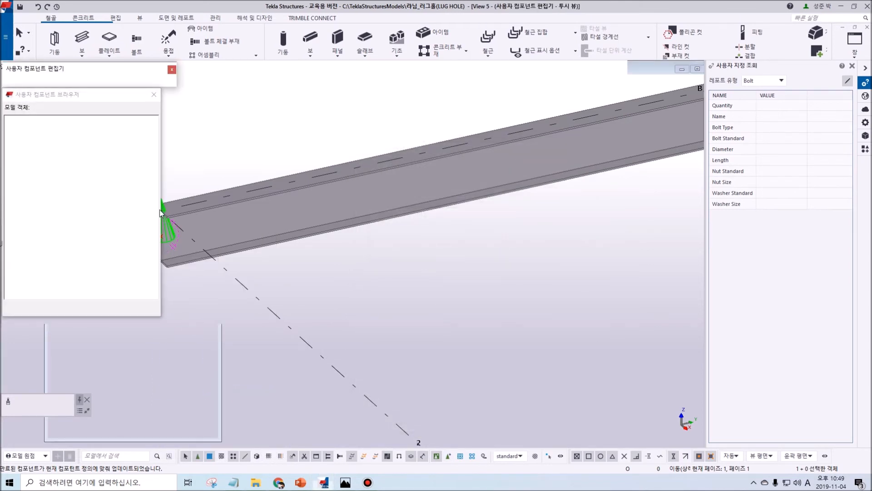
left_click(124, 81)
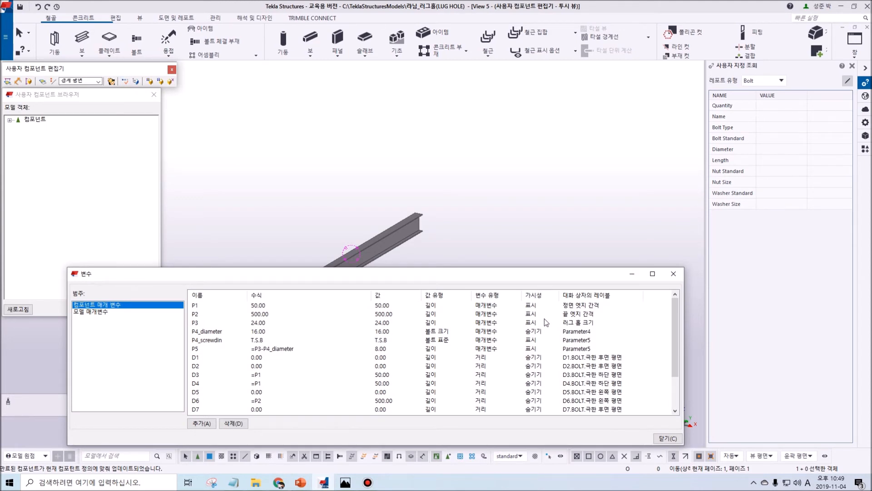
Set the visibility of the variables P4_screwdin and P5 to 숨기기 (hide).
left_click(542, 340)
left_click(542, 340)
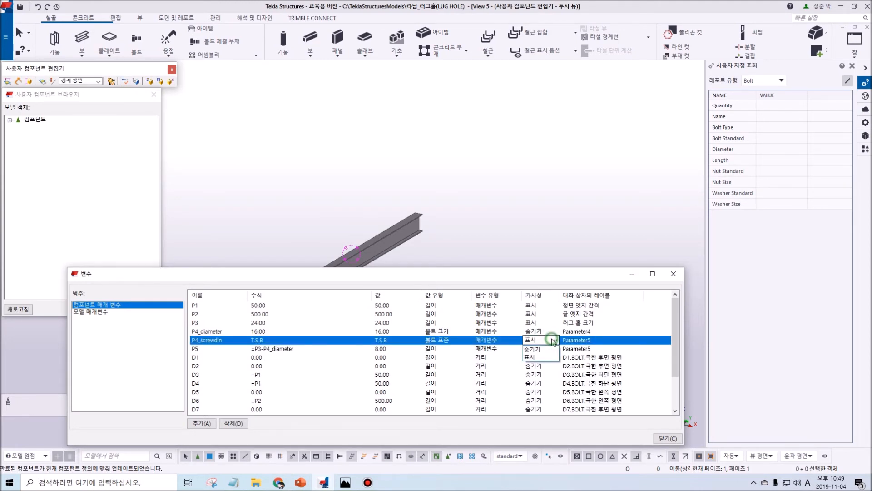
left_click(540, 348)
left_click(555, 349)
left_click(555, 348)
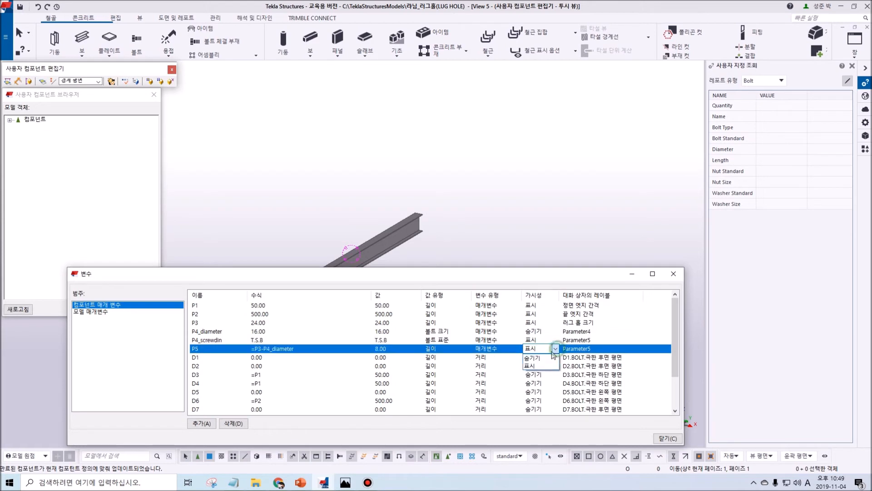
left_click(540, 358)
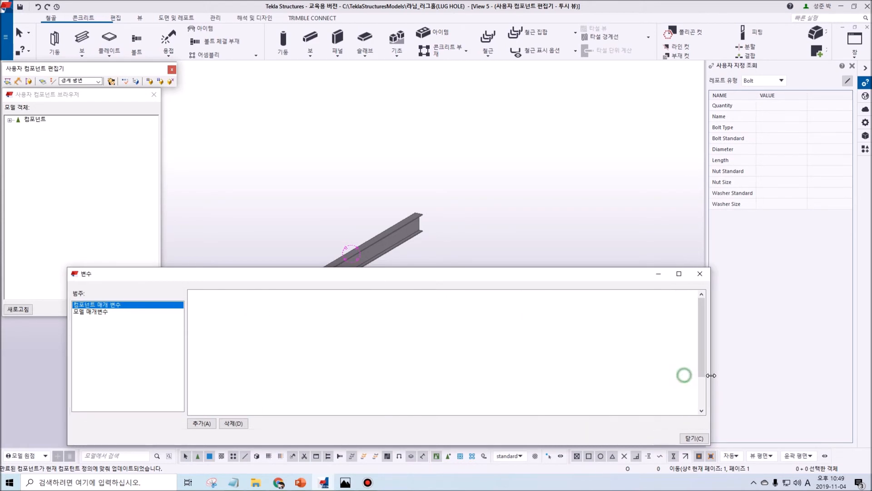
Close the custom component editor and save the visibility changes to every 라님_러그홀 component in the model.
left_click(171, 69)
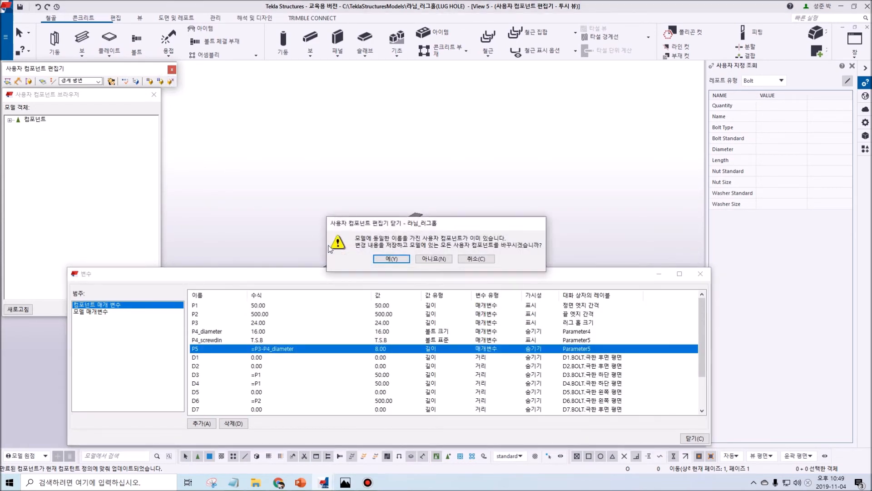
left_click(392, 259)
left_click(431, 274)
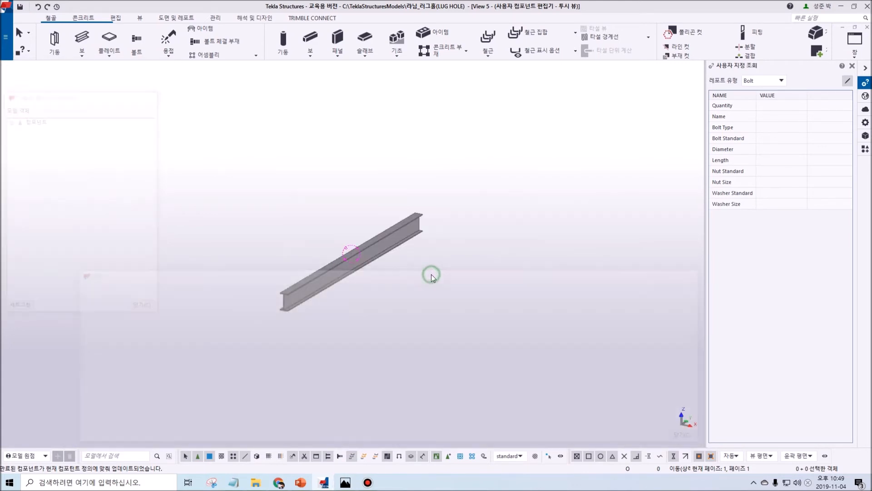
Model two steel beams starting on grid line 2: a short one along grid line C and a longer parallel one between C and D.
right_click(375, 261)
scroll(285, 266, "down", 5)
left_click(183, 257)
scroll(183, 258, "up", 2)
scroll(182, 258, "down", 4)
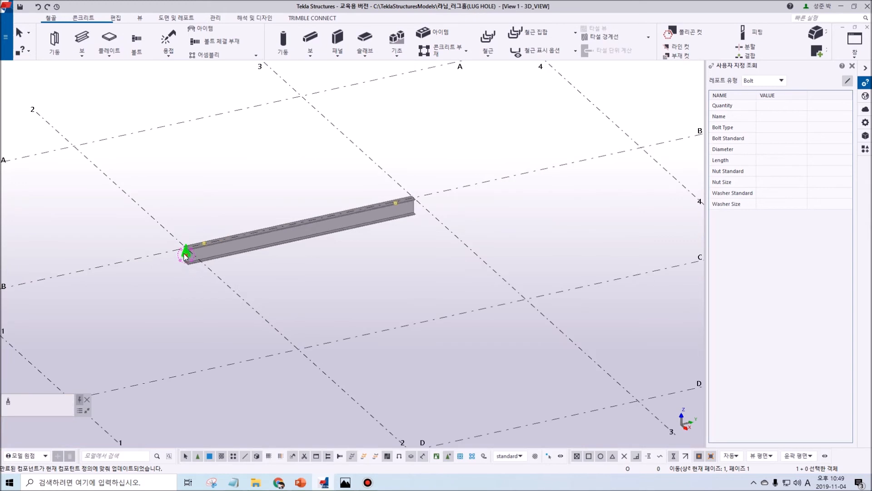
right_click(318, 256)
left_click(334, 260)
left_click(82, 39)
middle_click_drag(324, 239, 225, 177)
left_click(199, 288)
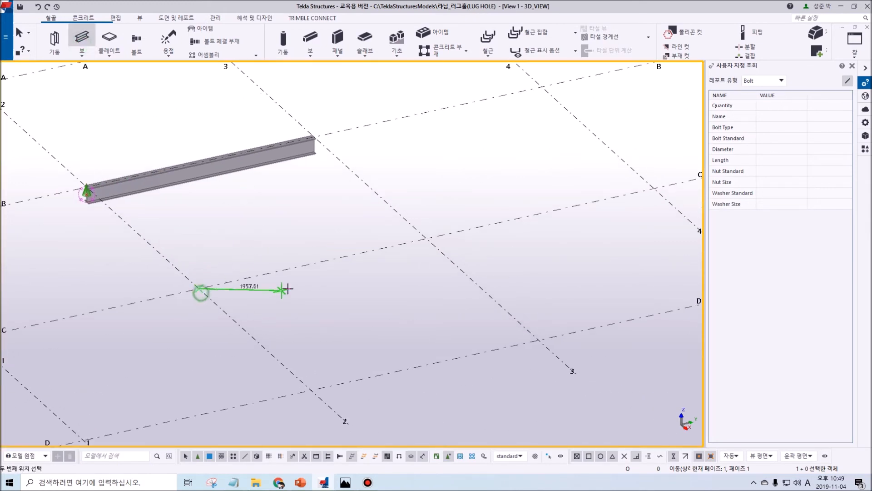
left_click(311, 263)
left_click(243, 327)
left_click(432, 285)
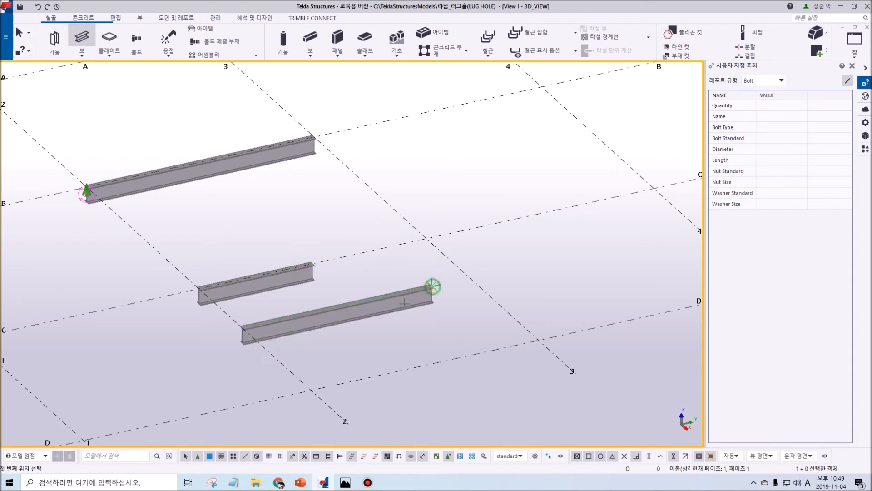
Model a beam from grid line 2 to 3 just before grid line D, and a longer one along D extending past grid line 3.
left_click(288, 368)
left_click(516, 319)
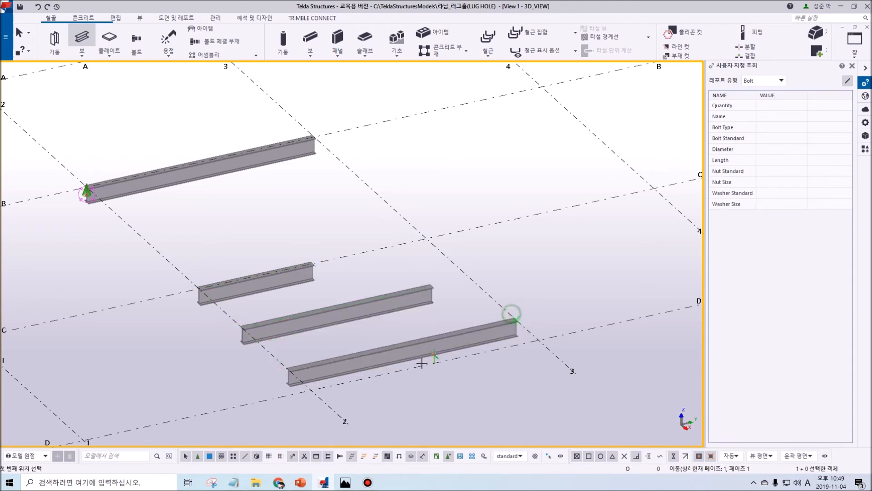
left_click(311, 391)
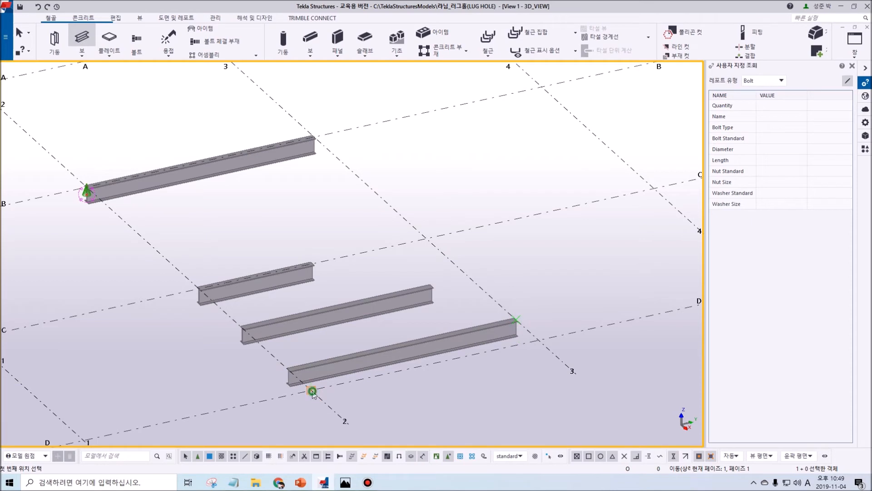
left_click(613, 323)
right_click(566, 269)
left_click(583, 276)
Finish the beam command and apply the 라님_러그홀 detail to the four new beams together.
middle_click_drag(603, 262, 516, 220)
left_click(852, 66)
right_click(516, 220)
left_click(530, 224)
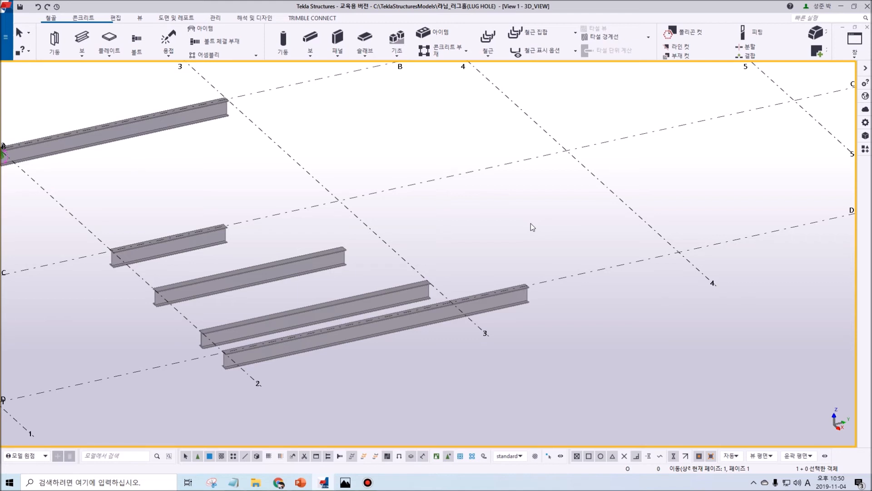
middle_click_drag(472, 255, 563, 232)
right_click(530, 230)
left_click(739, 147)
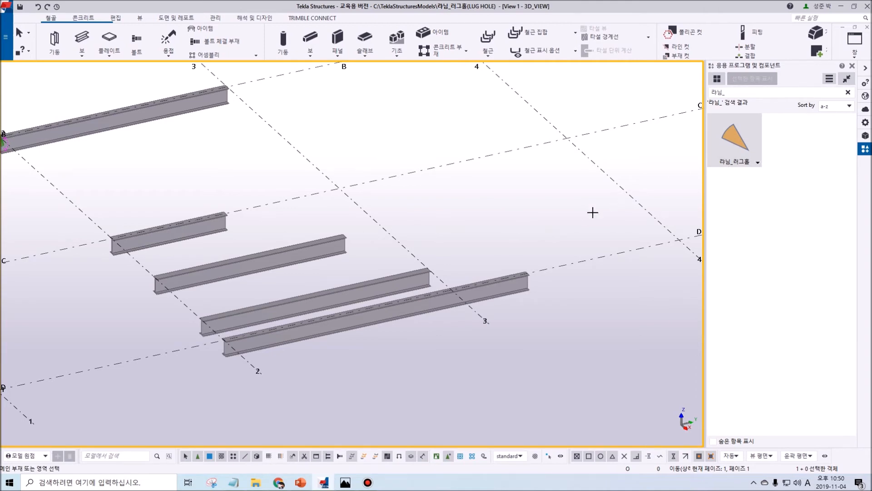
middle_click_drag(396, 245, 410, 239)
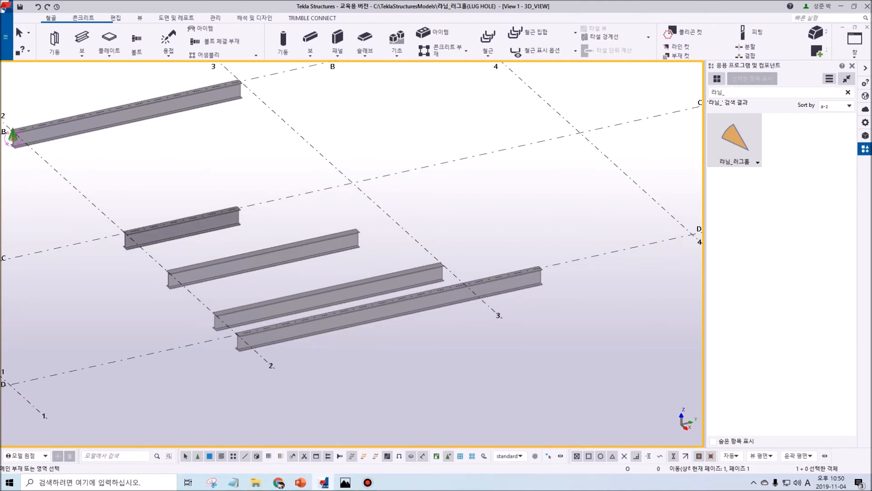
left_click_drag(533, 389, 112, 169)
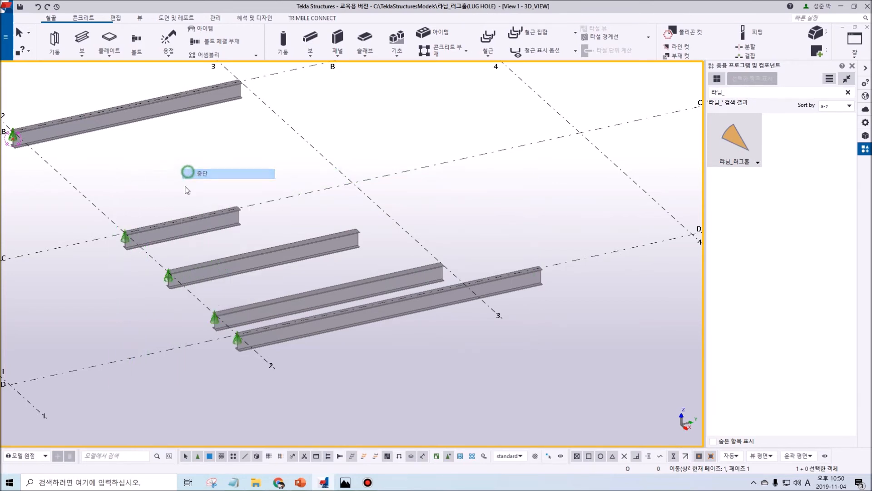
Measure the bolt spacing and edge distances of the lug hole near the far end of the short beam on grid line C.
scroll(195, 216, "up", 5)
scroll(259, 218, "down", 5)
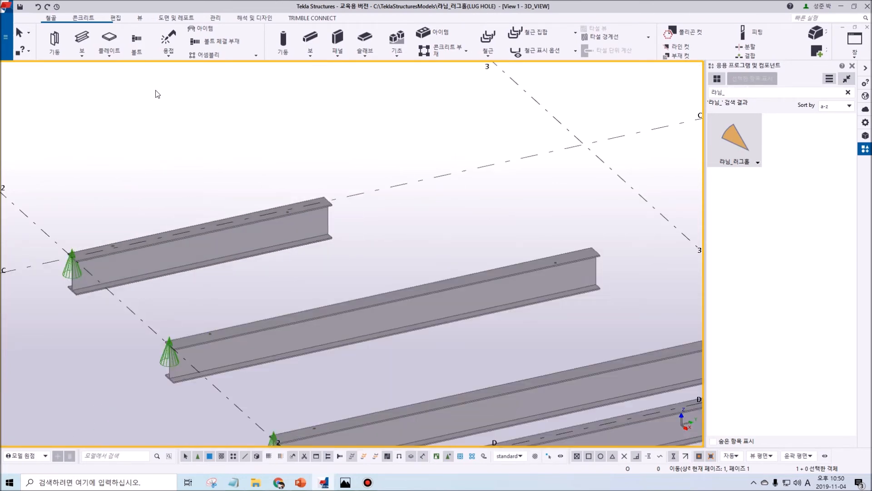
left_click(115, 18)
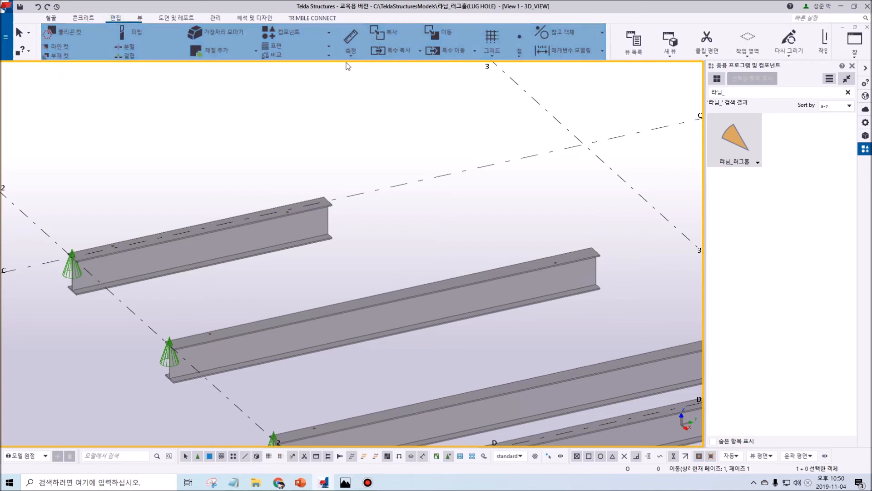
left_click(351, 50)
left_click(366, 159)
scroll(303, 208, "up", 5)
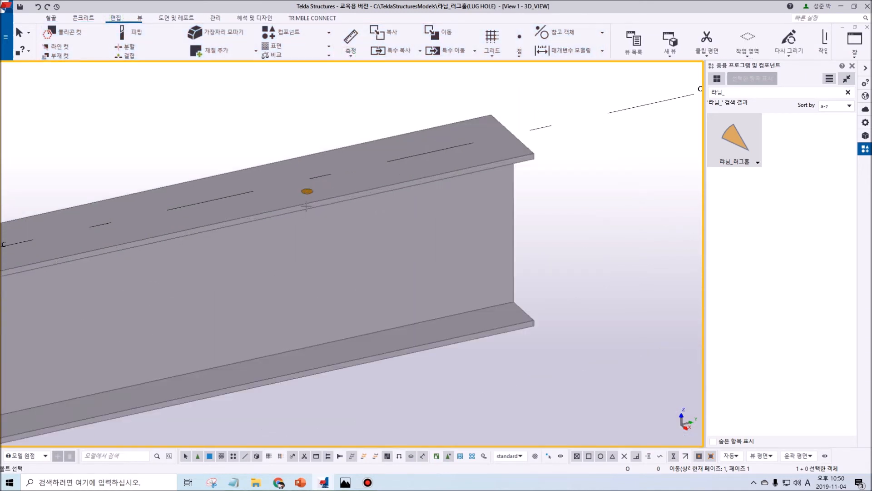
left_click(307, 190)
scroll(326, 204, "down", 5)
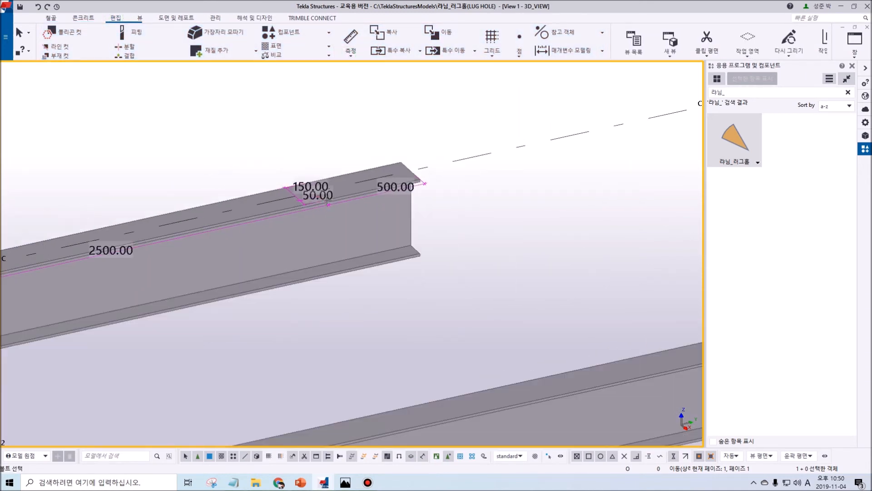
Measure the lug hole bolt near the far end of the second beam, between grid lines C and D.
scroll(326, 210, "up", 5)
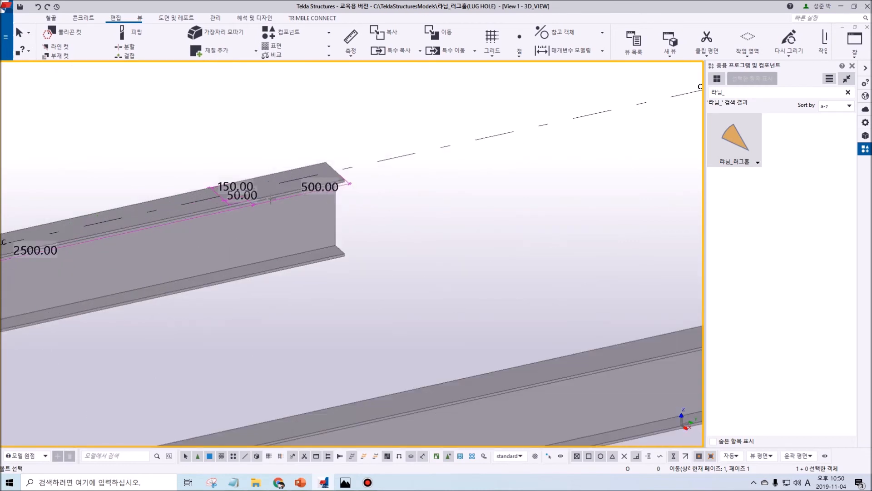
scroll(255, 202, "down", 5)
scroll(460, 260, "up", 5)
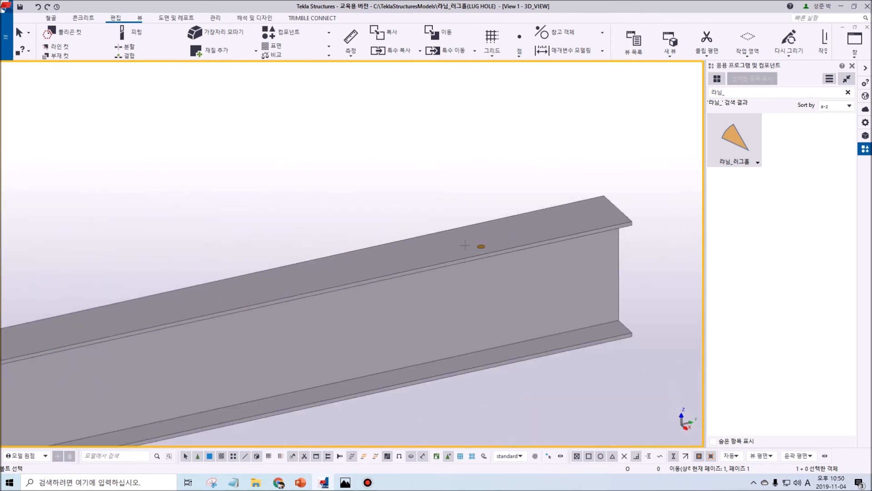
left_click(460, 260)
scroll(482, 247, "up", 4)
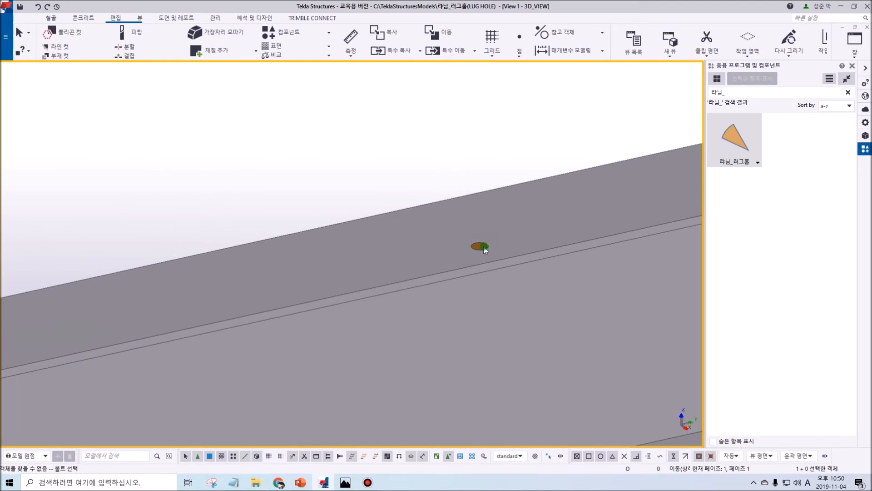
scroll(487, 245, "down", 8)
middle_click_drag(574, 278, 551, 288)
scroll(532, 287, "up", 8)
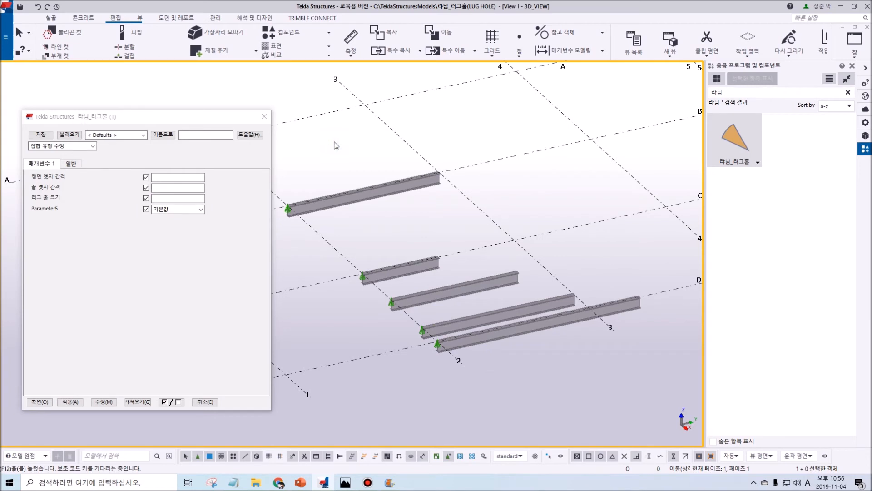
Review the parameter fields in the 라님_러그홀 dialog and compare them with the reference picture 라님_러그홀.png.
left_click(101, 123)
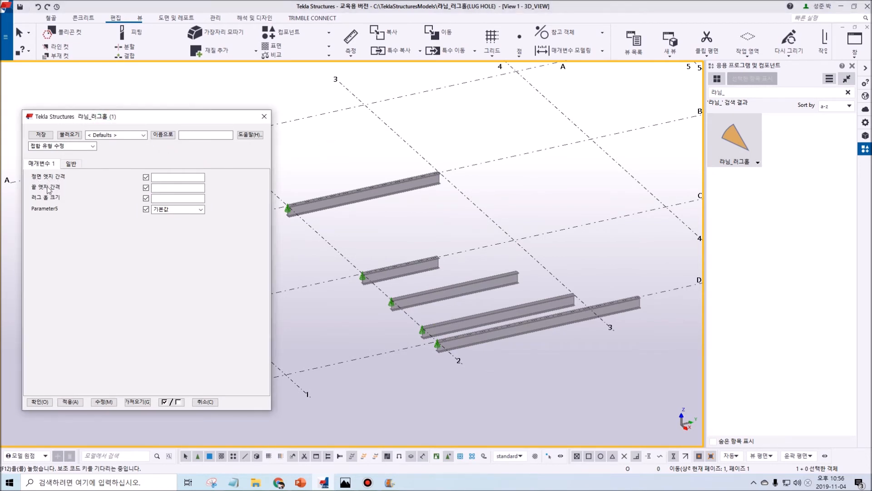
left_click(165, 199)
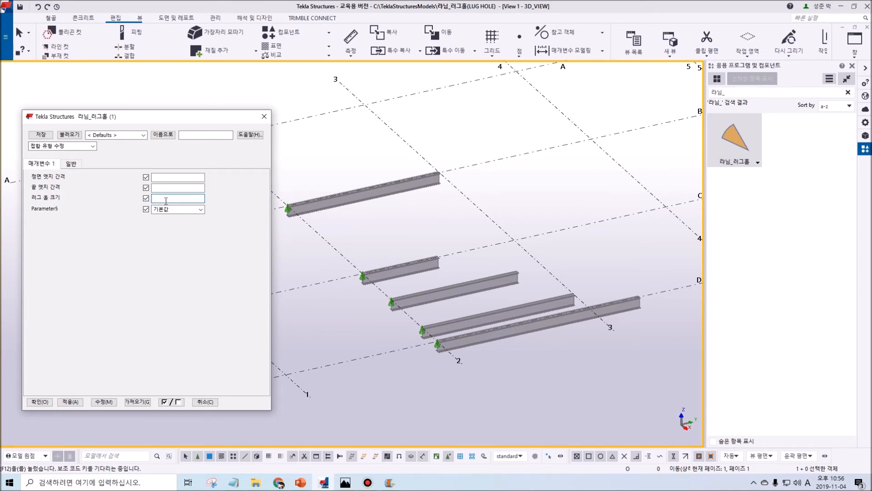
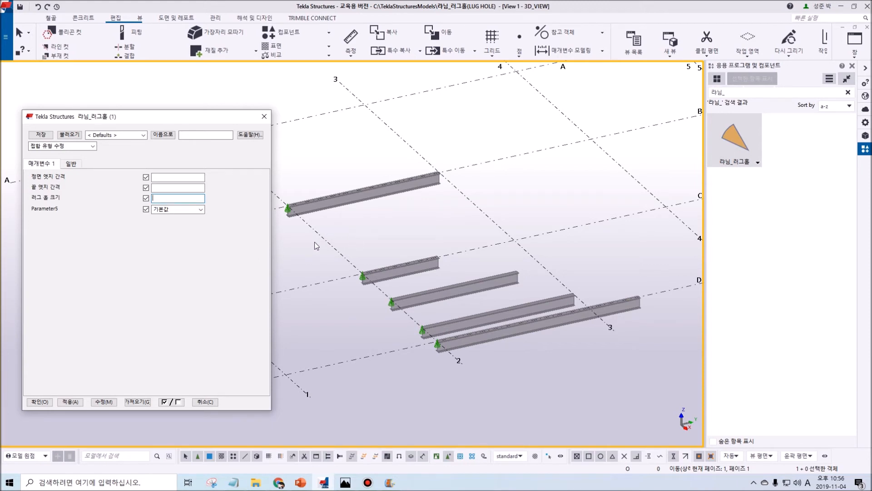
left_click(174, 189)
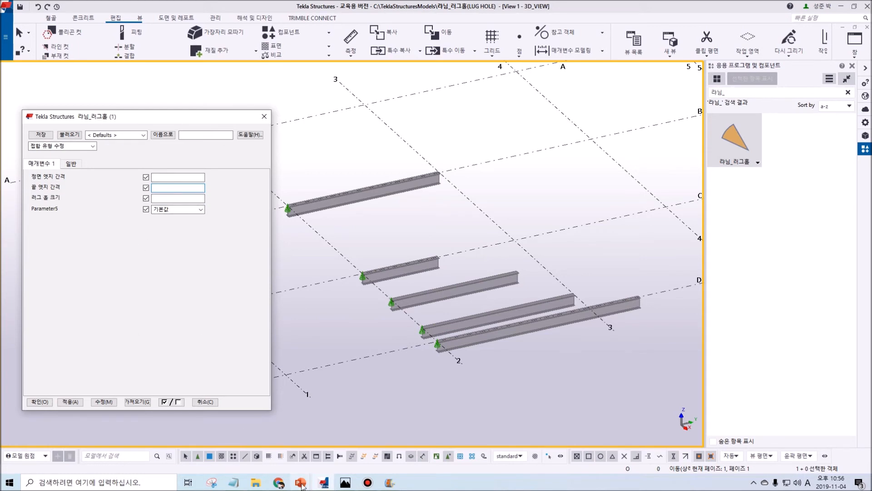
left_click(345, 482)
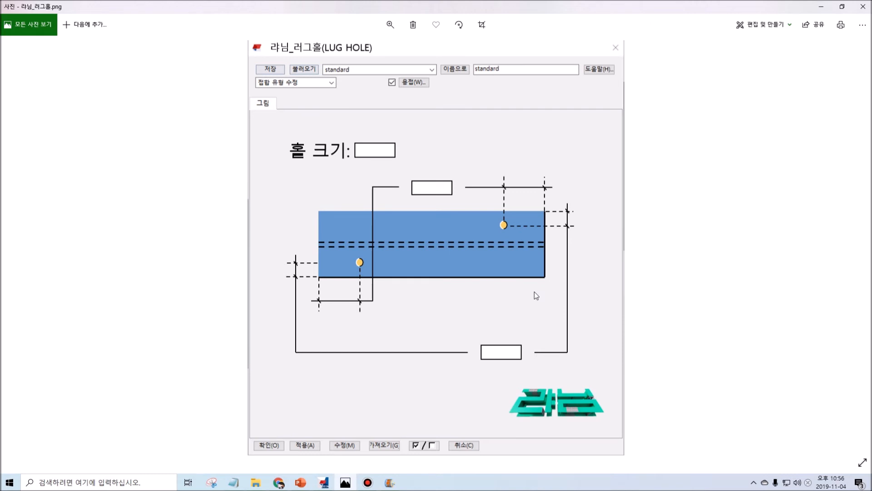
left_click(821, 6)
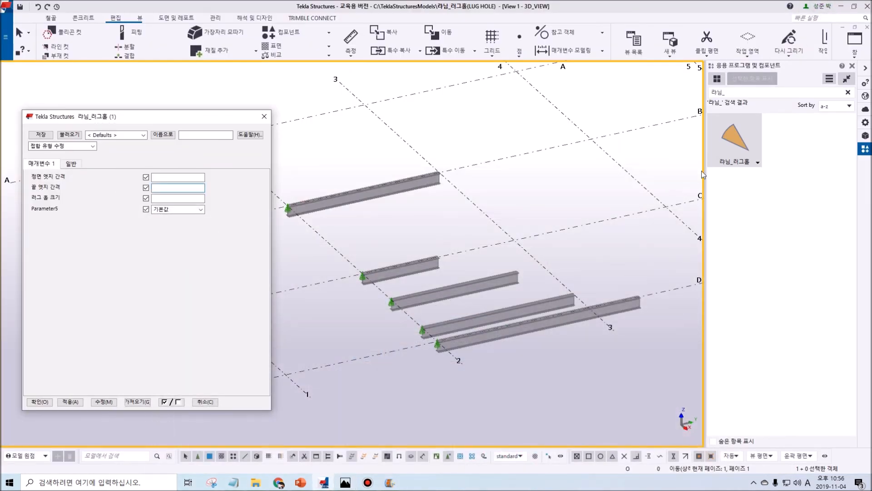
Open the 라님_러그홀 component's dialog box for editing and delete all its default labels and parameter fields.
right_click(732, 143)
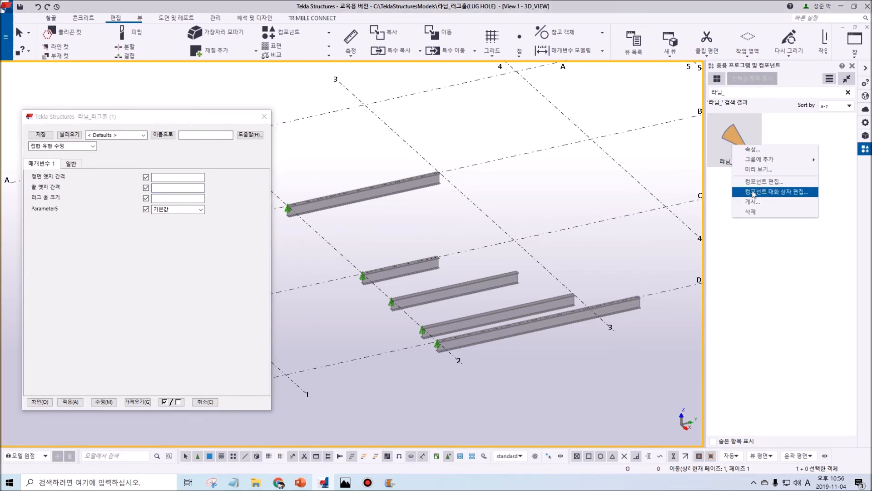
left_click(753, 193)
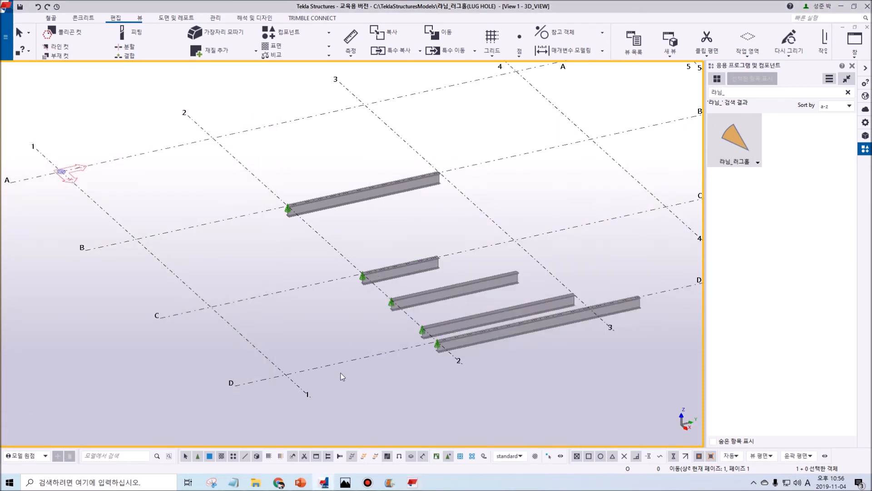
left_click_drag(542, 119, 297, 123)
left_click_drag(346, 229, 107, 155)
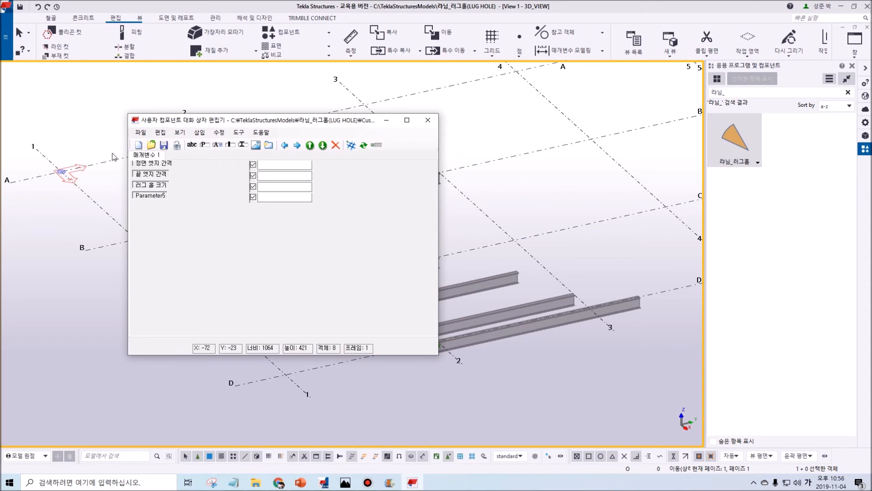
key("Delete")
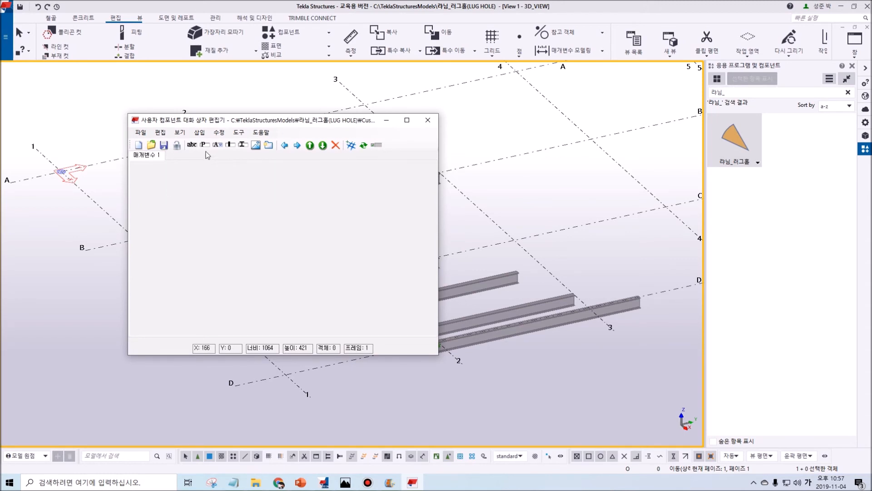
Enlarge the dialog editor window and start inserting a picture, checking the path of the Environments\Korea\Bitmaps folder.
left_click_drag(438, 356, 472, 415)
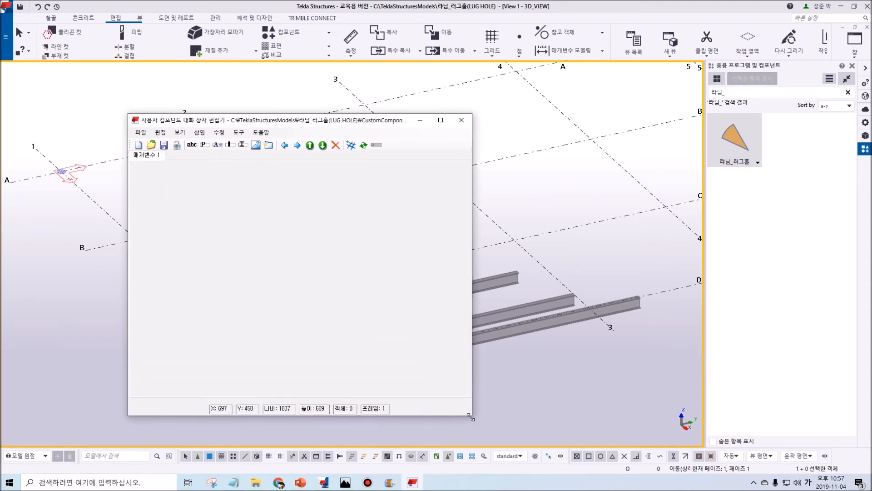
left_click(255, 145)
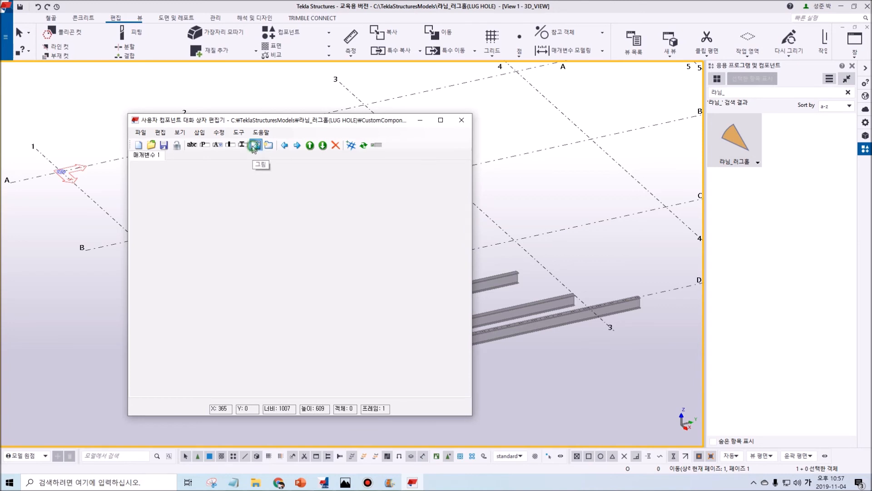
left_click_drag(557, 189, 549, 365)
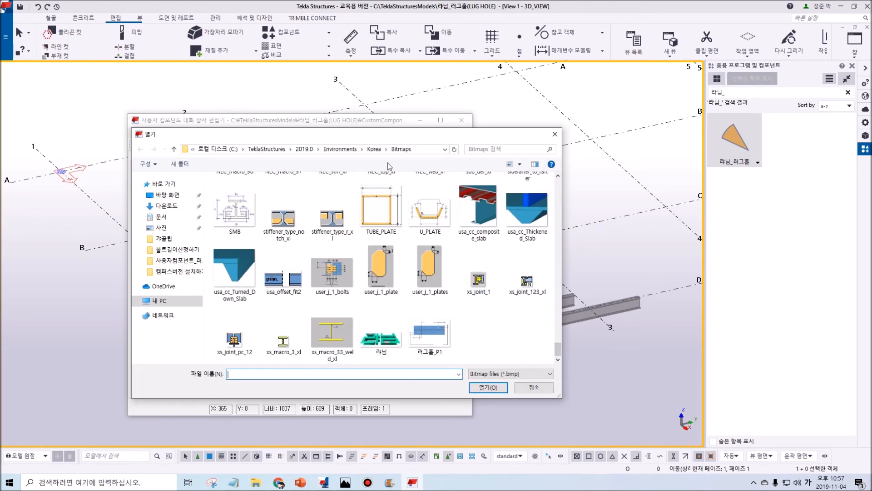
left_click(426, 148)
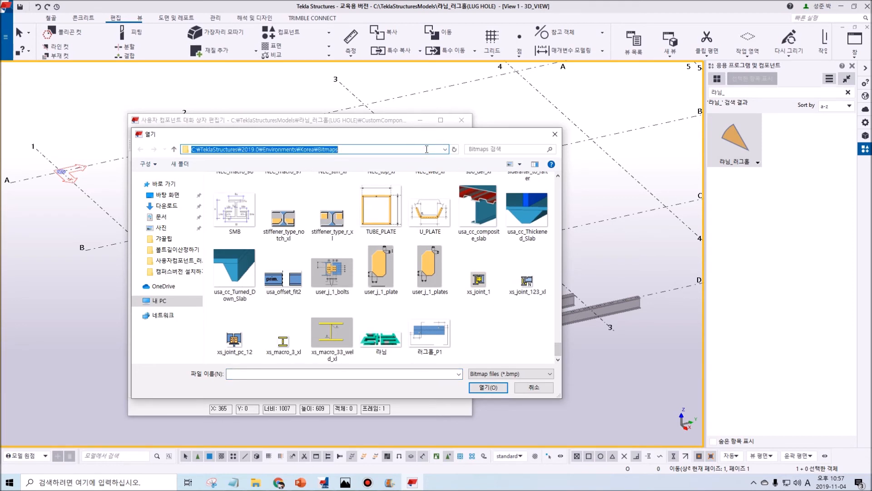
left_click(508, 331)
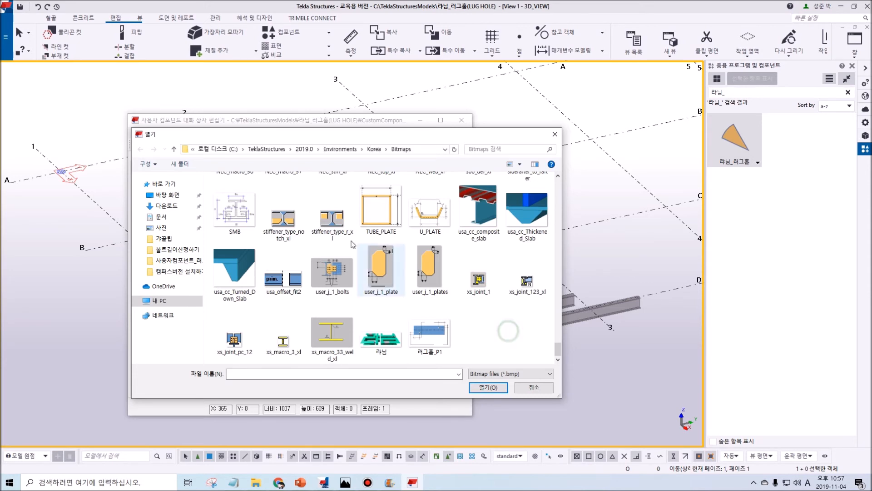
Look into the Bitmaps folder directly under TeklaStructures\2019.0 and return to the 2019.0 folder.
left_click(359, 149)
left_click(328, 149)
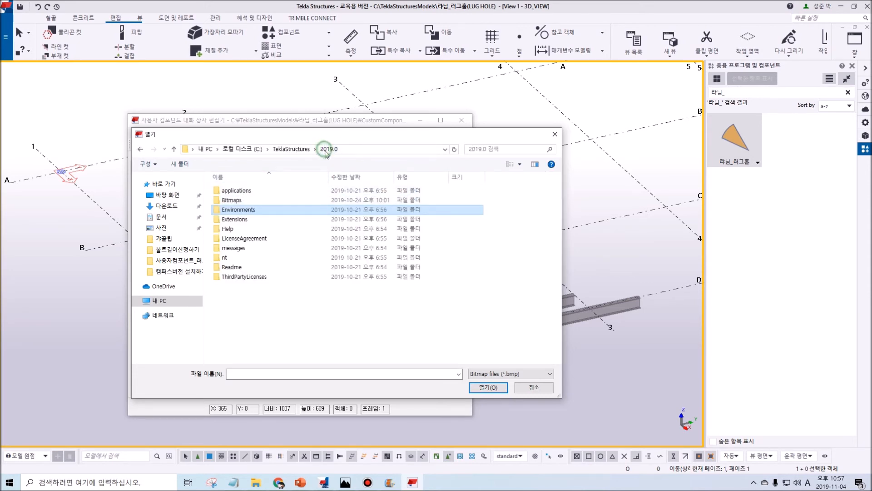
left_click(244, 201)
double_click(243, 201)
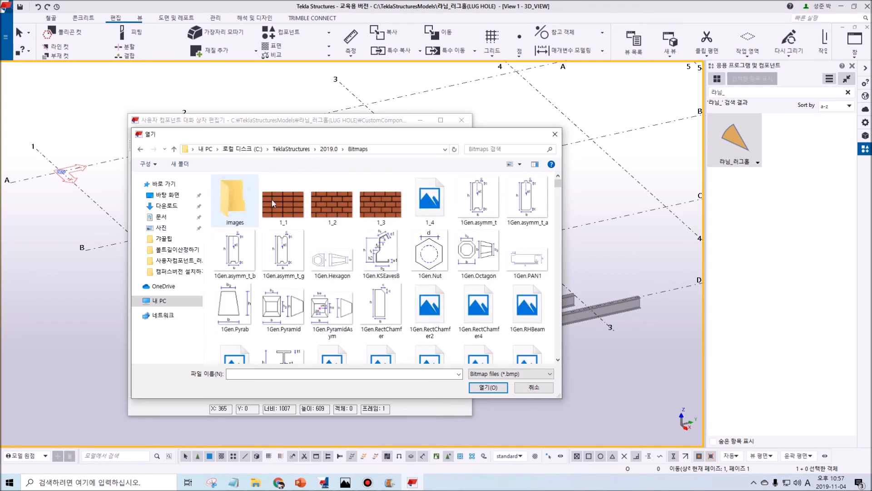
left_click(328, 149)
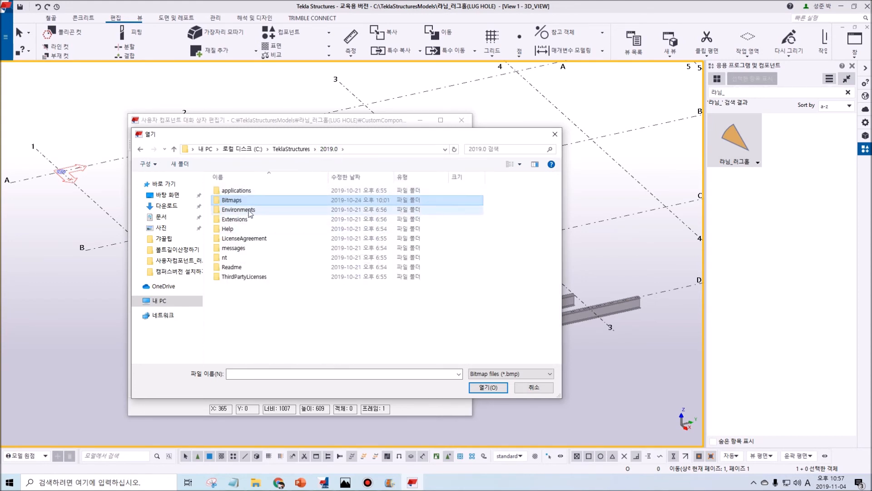
Insert the bitmap 러그홀_P1 from the Environments\Korea\Bitmaps folder into the component dialog.
double_click(248, 211)
double_click(248, 211)
left_click(244, 193)
double_click(244, 193)
left_click_drag(558, 188, 549, 309)
scroll(551, 312, "down", 10)
left_click(425, 350)
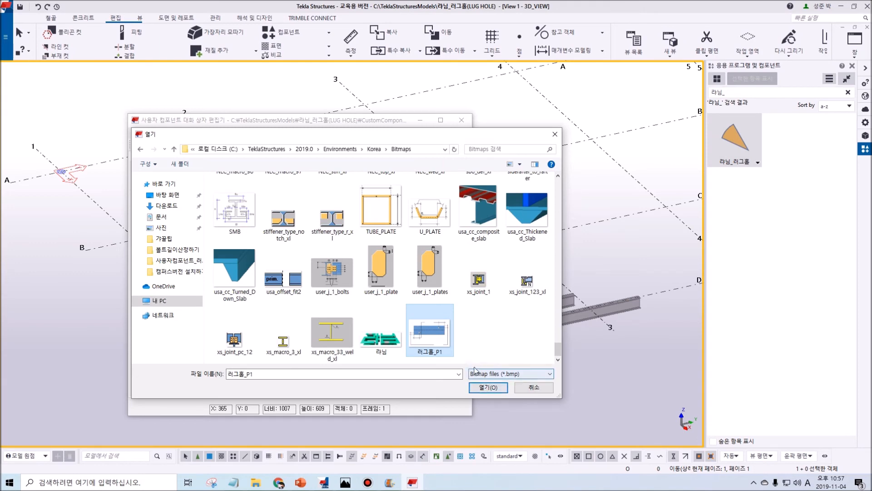
left_click(488, 388)
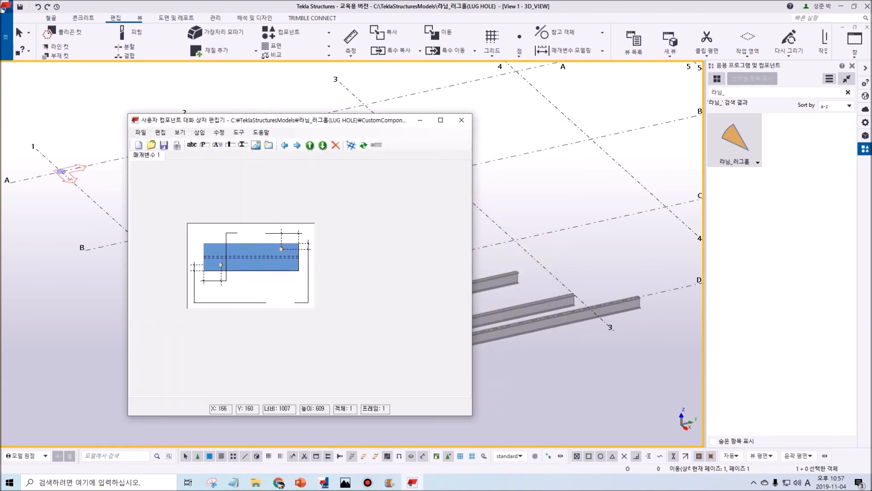
left_click(158, 220)
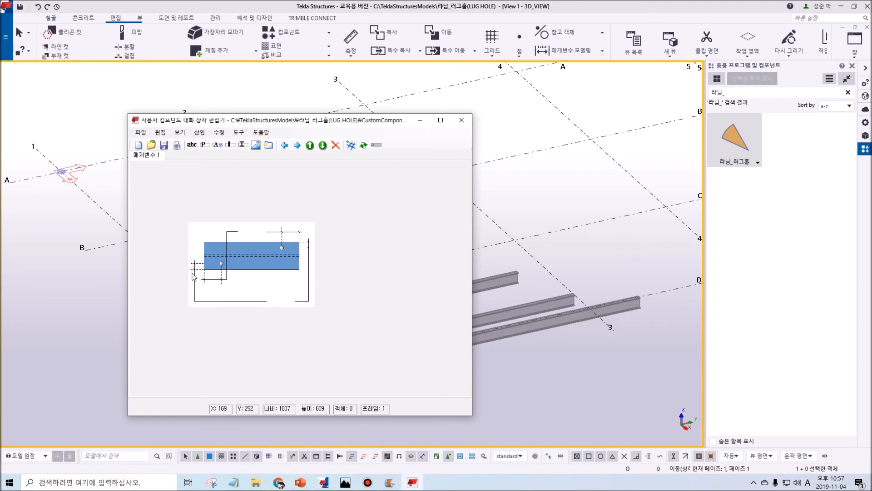
Add a label reading 볼트 크기 to the component dialog and place it above the picture's upper-left corner.
left_click(169, 268)
left_click(192, 145)
left_click(192, 193)
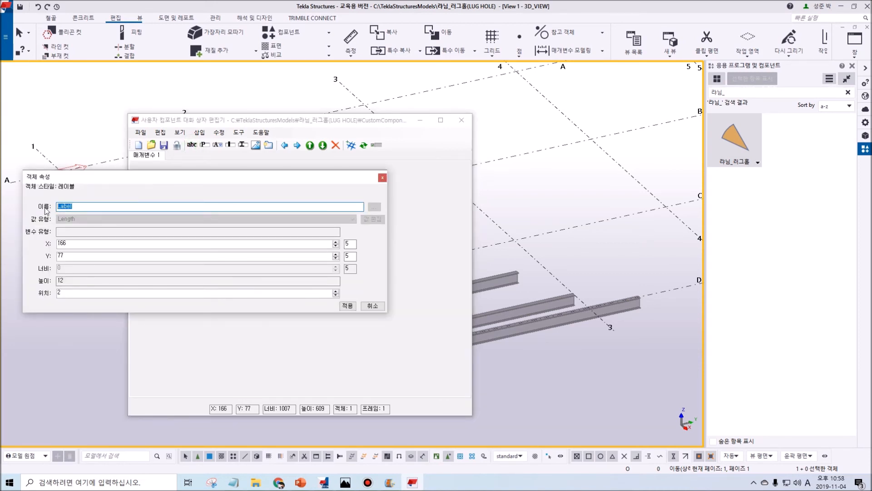
type("qhfxm zmrl")
left_click_drag(387, 257, 139, 241)
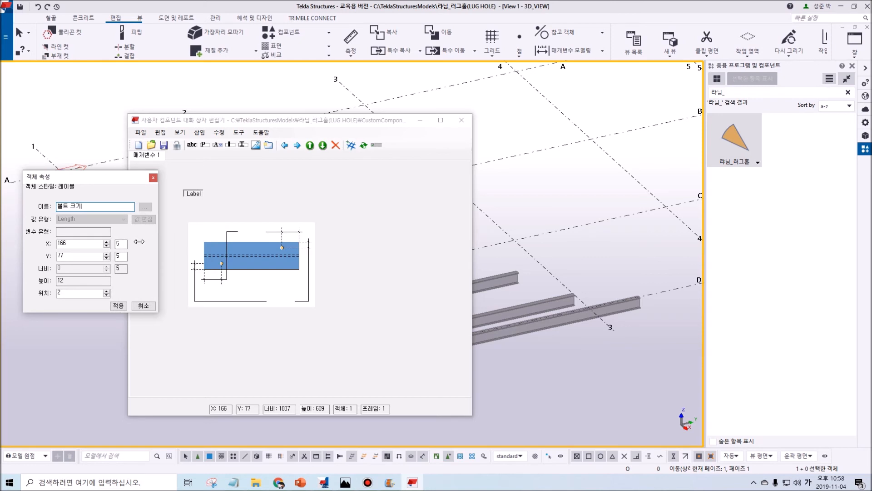
left_click(117, 305)
left_click_drag(198, 194, 177, 185)
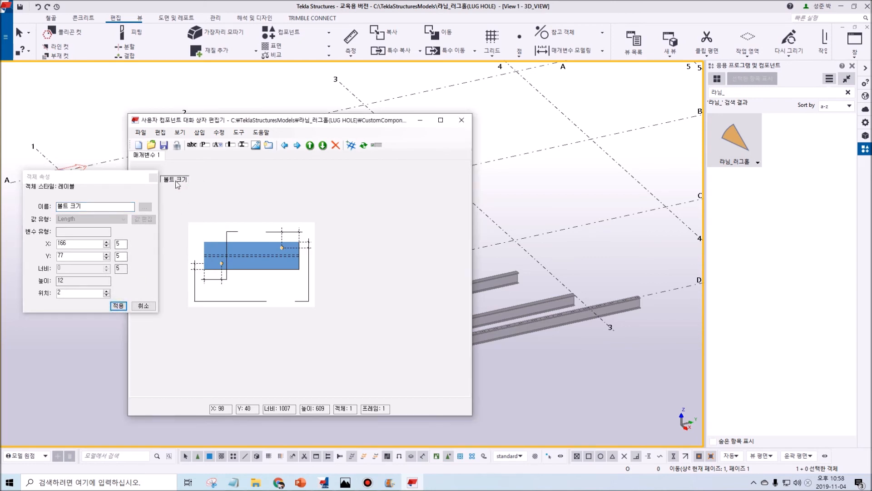
Insert a parameter field beside the bolt size label and change the label text to 볼트 크기:.
left_click(204, 145)
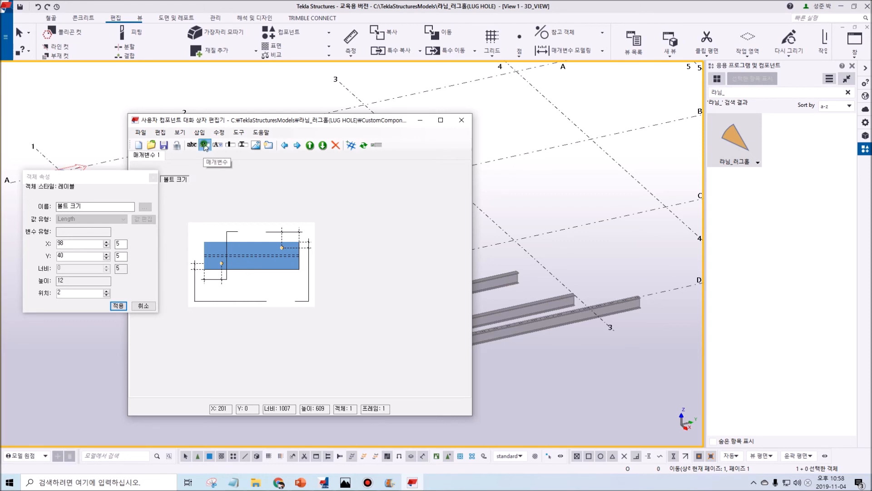
left_click_drag(144, 165, 225, 185)
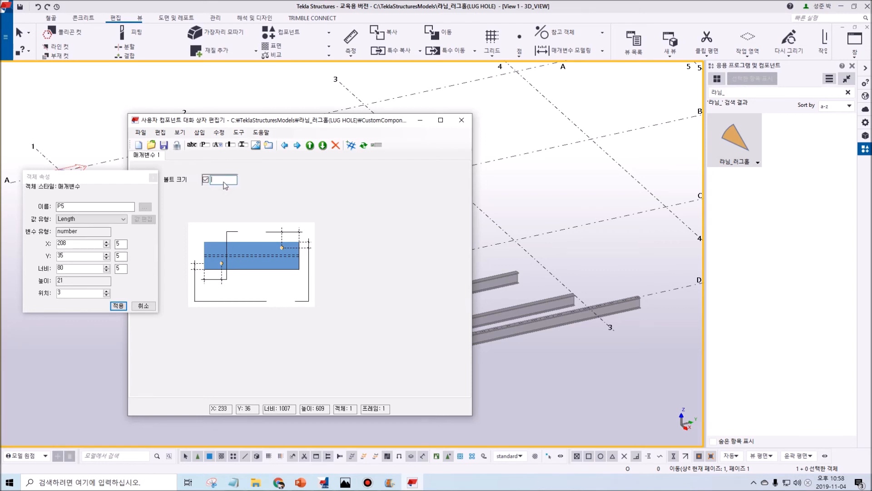
double_click(89, 207)
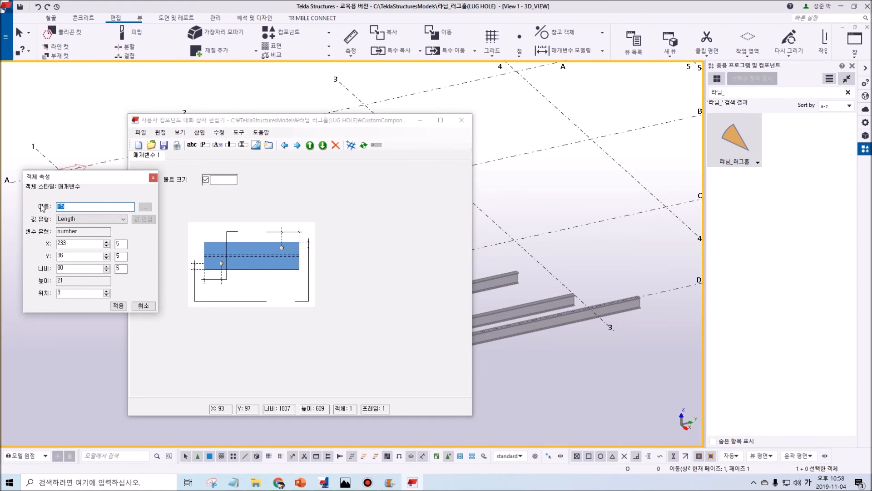
left_click(181, 181)
left_click(115, 208)
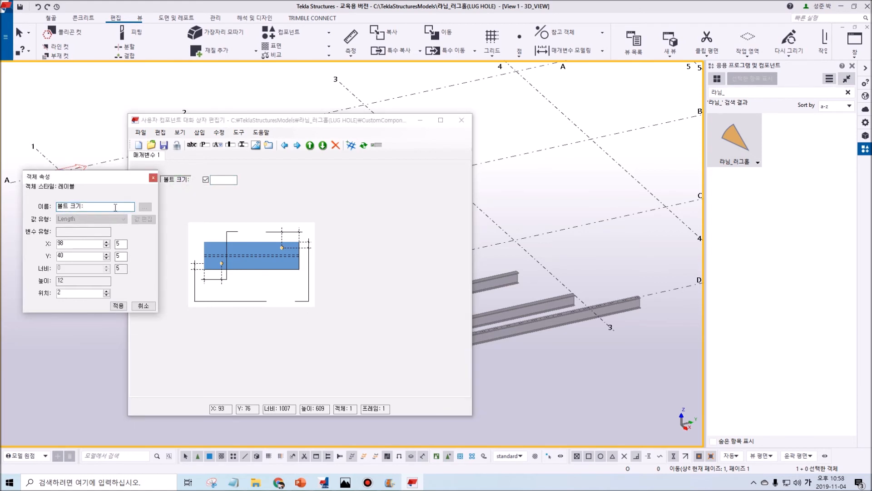
left_click(118, 306)
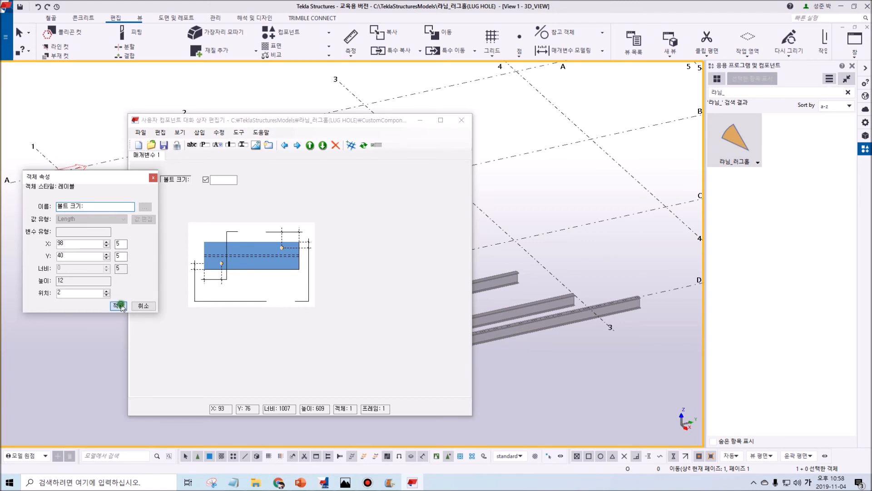
Move the editor windows aside and examine the reference dialog layout in the Photos image 라님_러그홀.png.
left_click(222, 180)
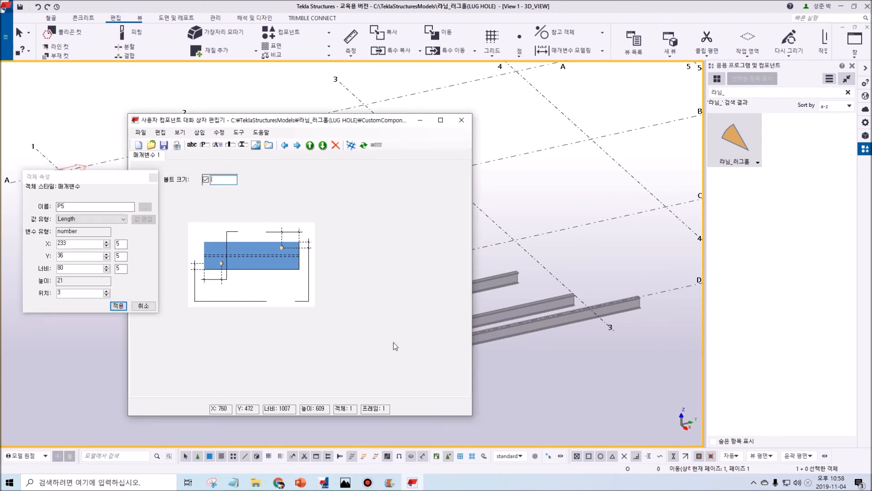
left_click_drag(347, 121, 268, 95)
left_click_drag(100, 177, 105, 240)
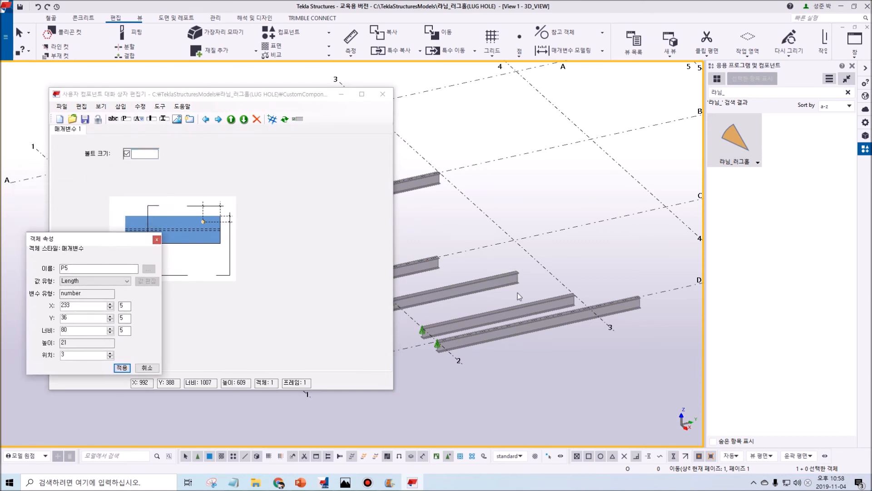
middle_click_drag(479, 284, 541, 273)
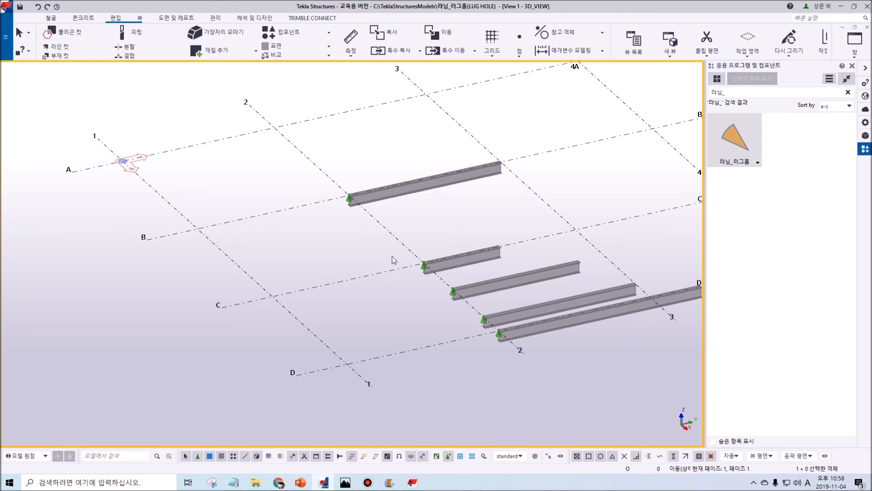
left_click(346, 482)
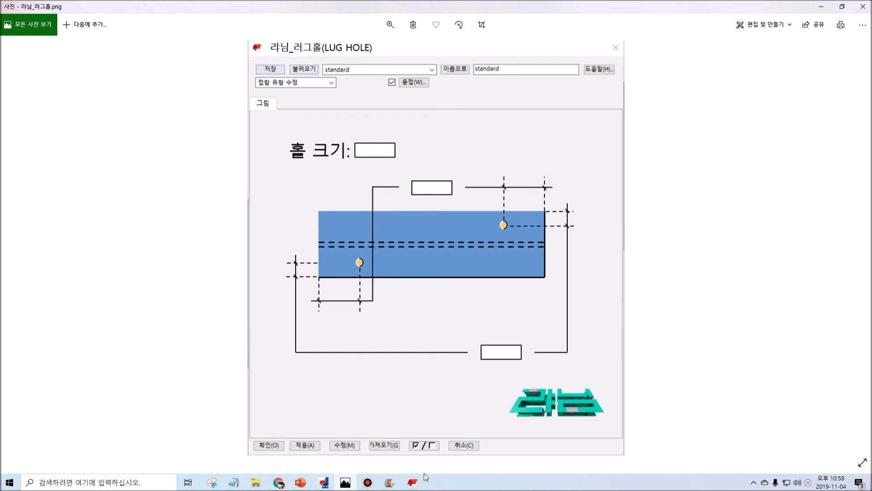
left_click(345, 483)
mouse_move(407, 487)
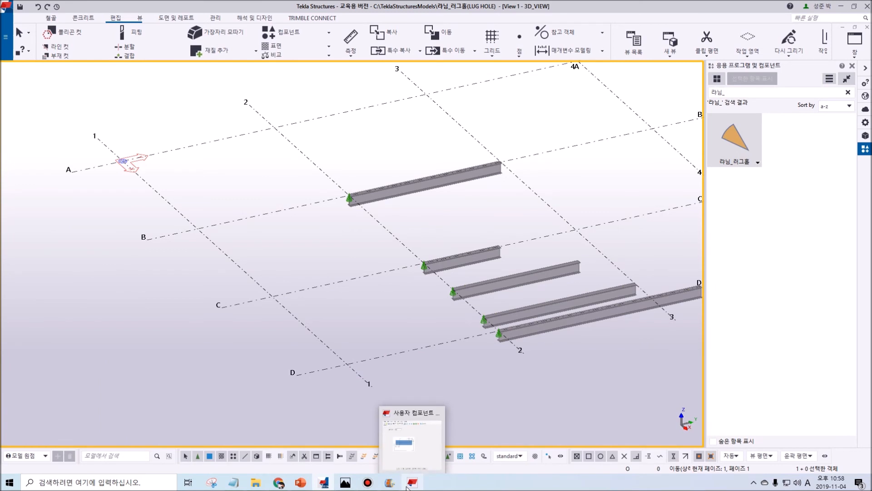
Open the lug hole detail on the grid C beam in the custom component editor, check variables P1, P2 and P3, and close it.
scroll(425, 270, "up", 5)
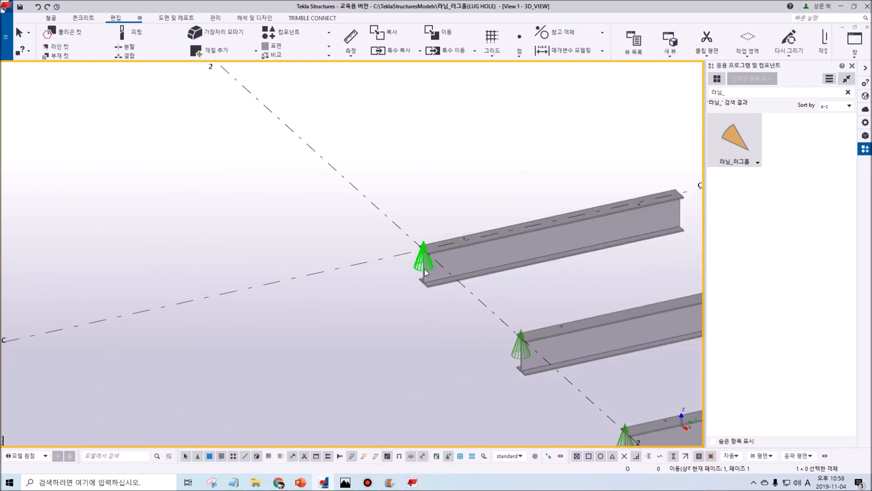
right_click(424, 268)
left_click(468, 203)
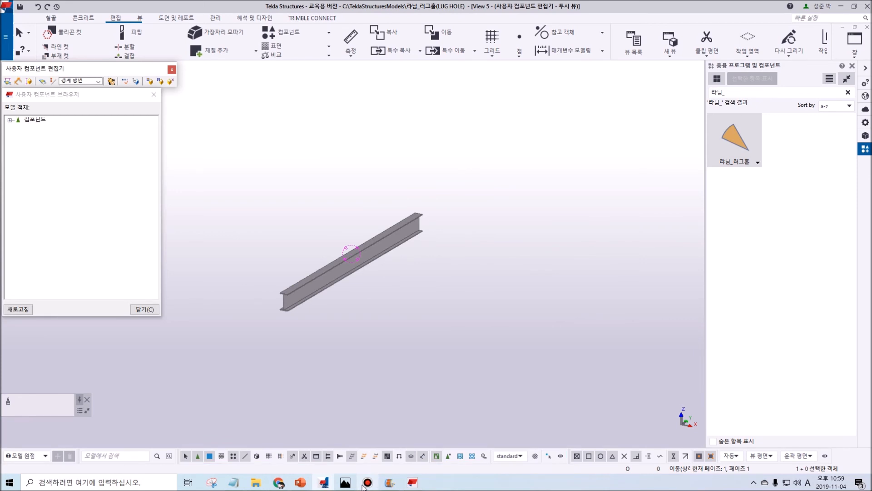
left_click(118, 81)
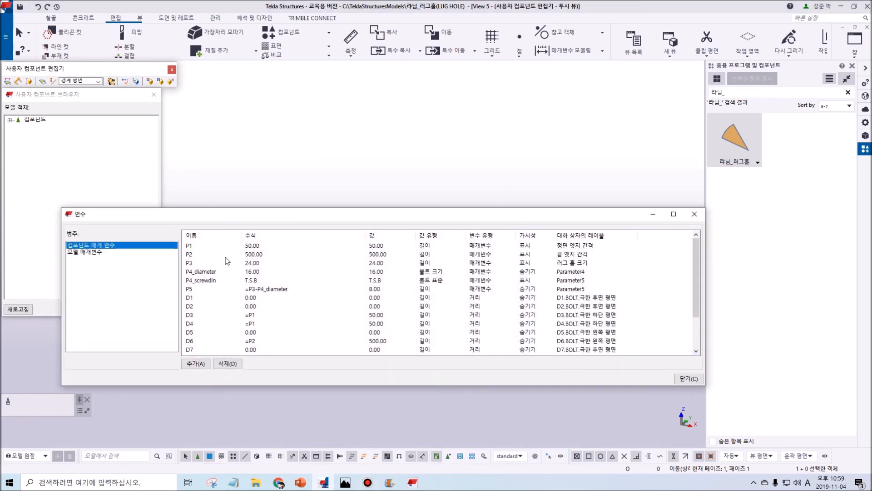
left_click(204, 246)
left_click(206, 254)
left_click(203, 263)
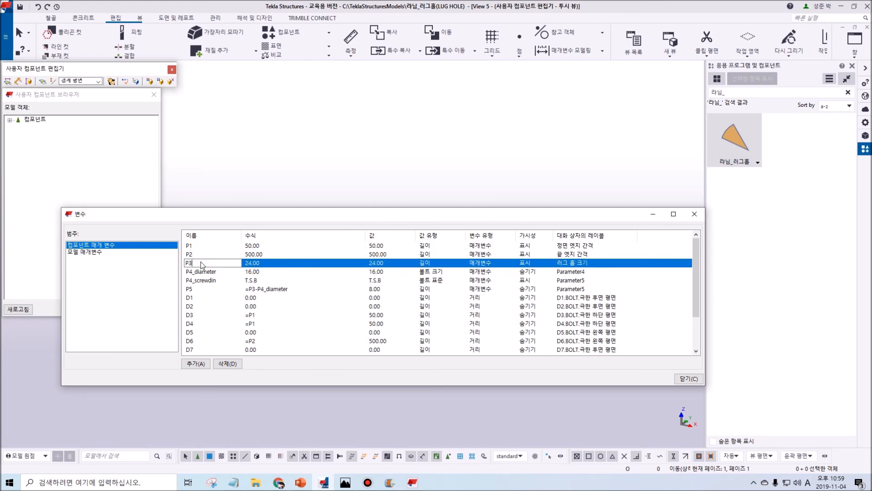
left_click(203, 247)
left_click(206, 254)
left_click(204, 263)
left_click(694, 214)
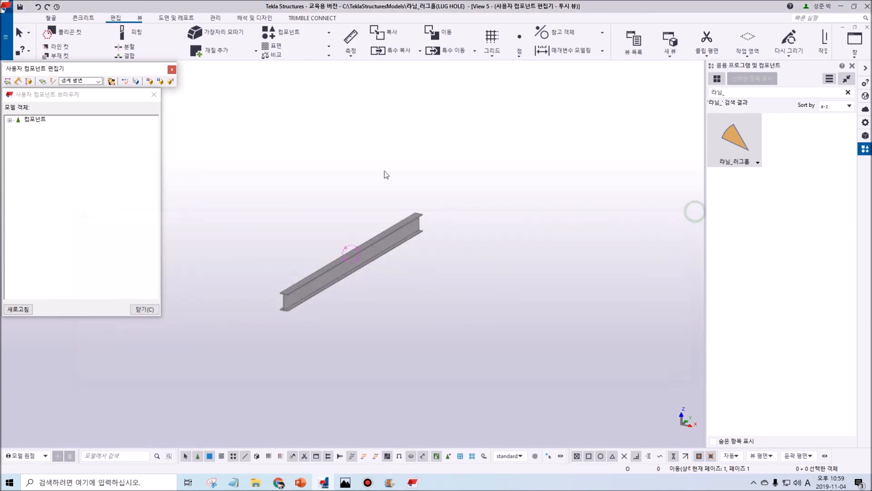
left_click(170, 84)
left_click(429, 258)
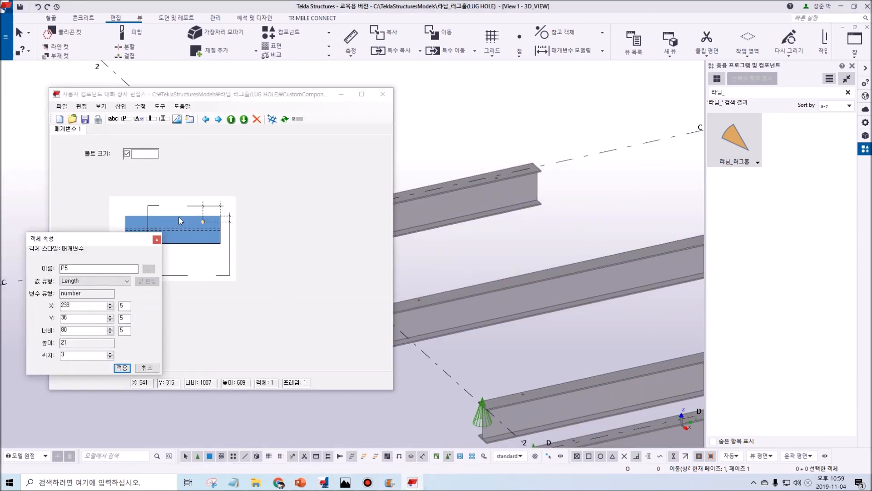
Rename the parameter field beside the 볼트 크기: label to P3.
left_click(142, 154)
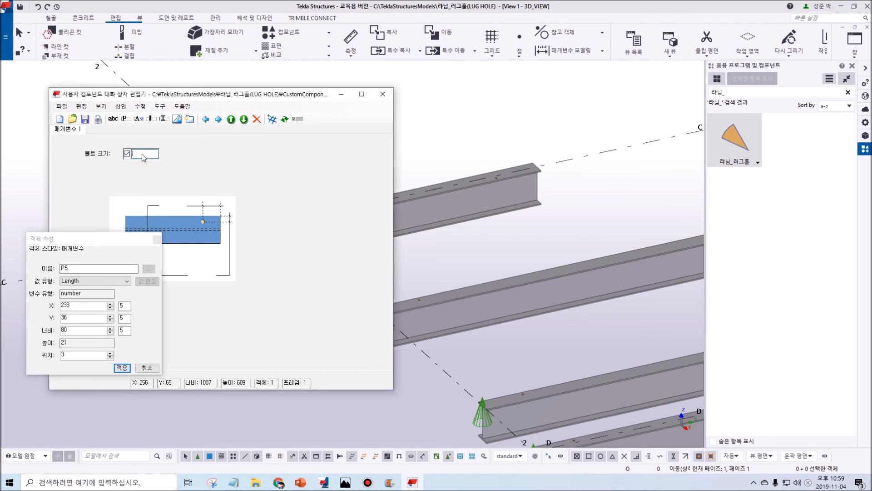
left_click(96, 268)
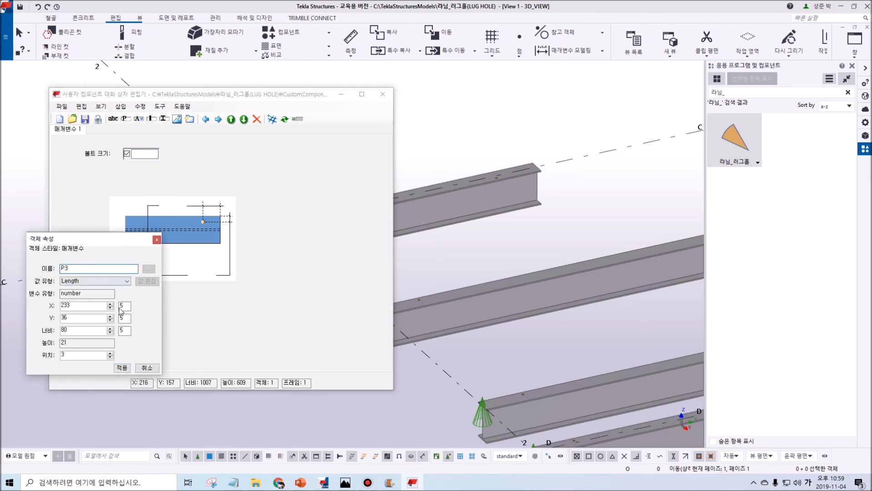
left_click(122, 369)
Insert a parameter field in the gap of the picture's upper dimension line and name it P2.
left_click_drag(282, 95, 393, 110)
left_click(236, 135)
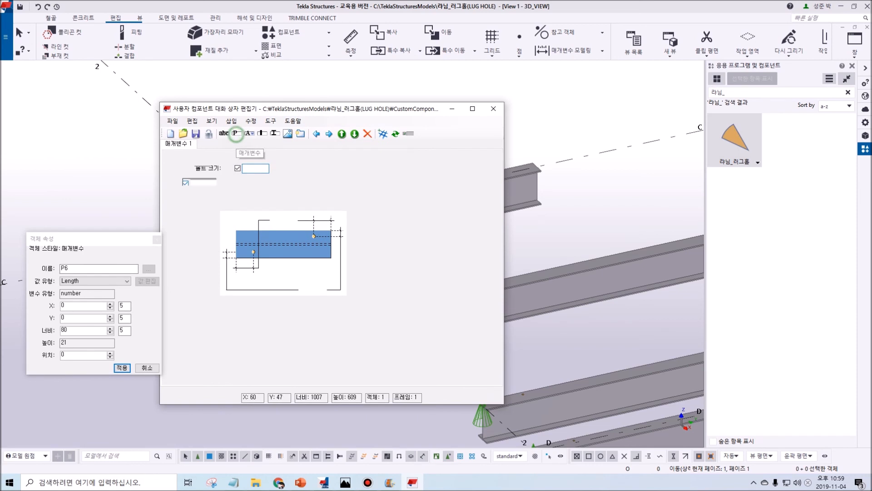
key("Up")
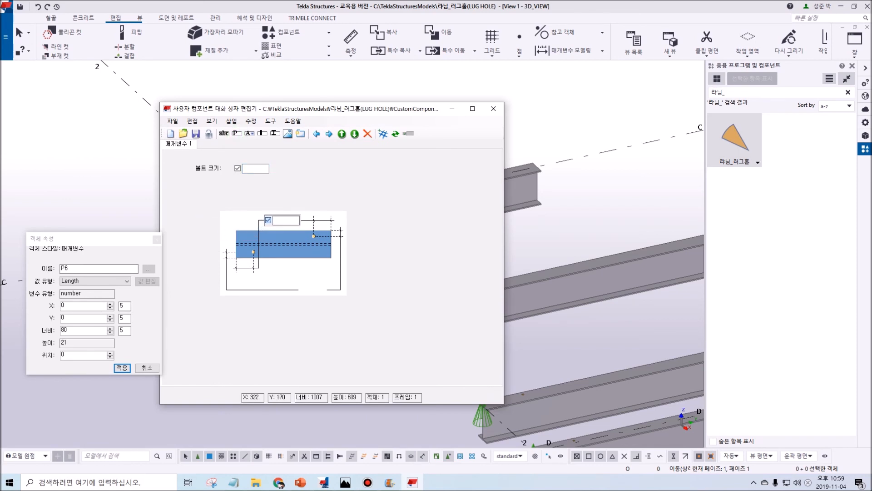
left_click(286, 223)
left_click(81, 267)
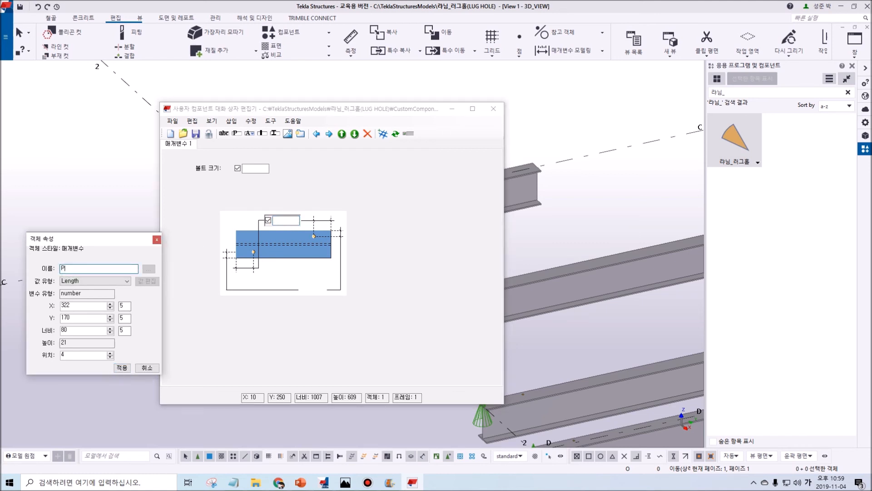
left_click(125, 370)
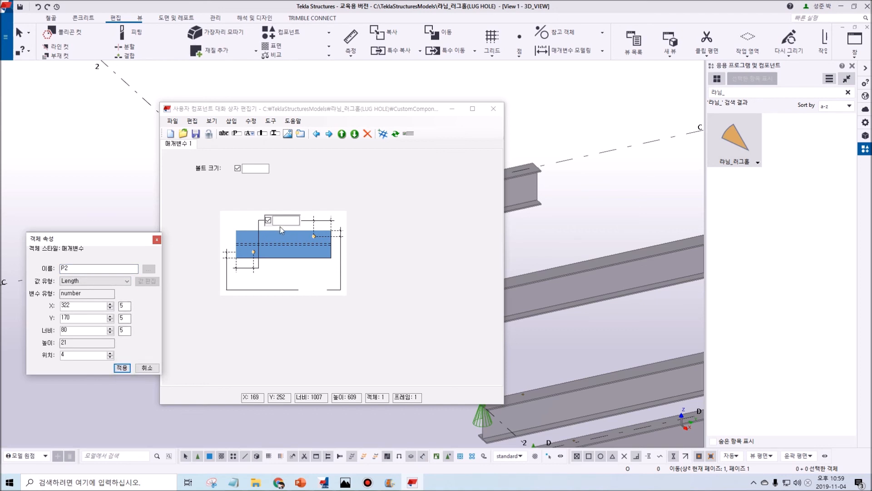
Insert a parameter field in the gap of the picture's lower dimension line and name it P1.
left_click(255, 151)
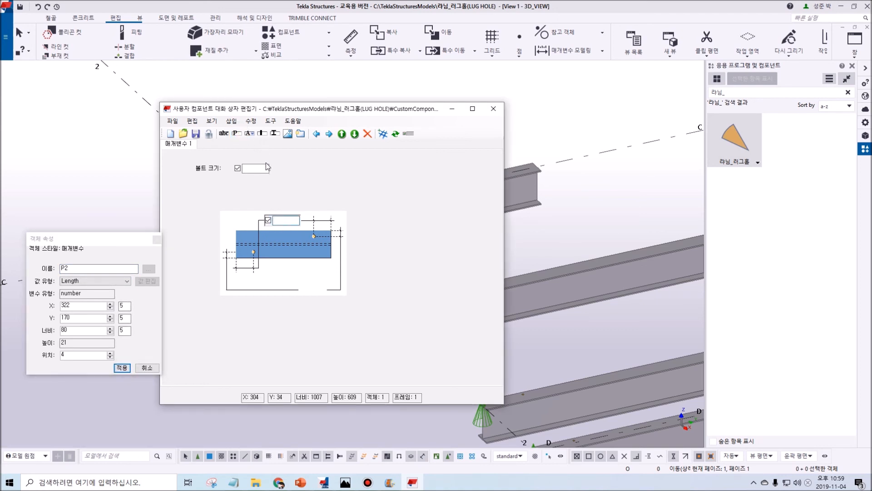
left_click(224, 134)
left_click(287, 288)
left_click(298, 285)
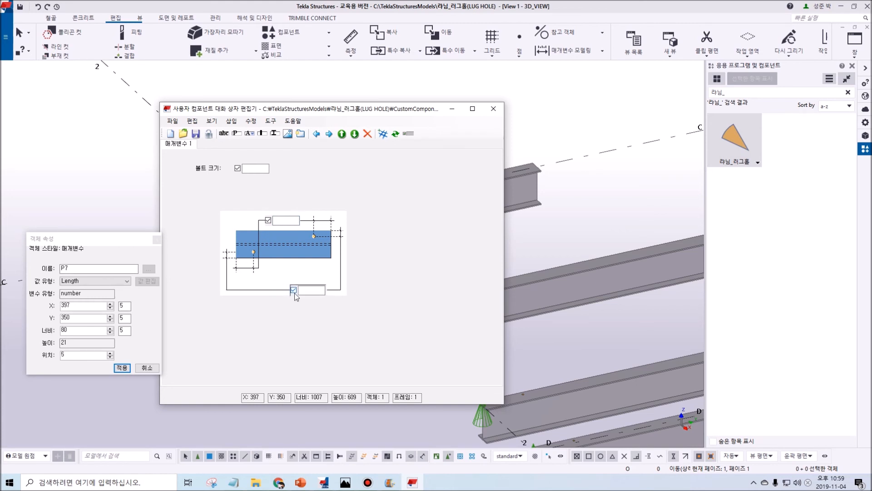
left_click(91, 268)
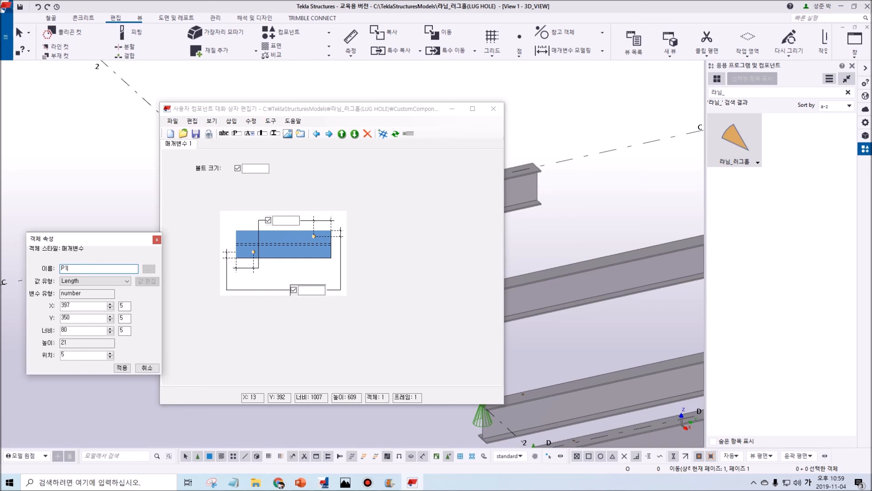
left_click(125, 368)
Check the 볼트 크기: field's properties, then save the customized component dialog and close the dialog editor.
left_click(256, 169)
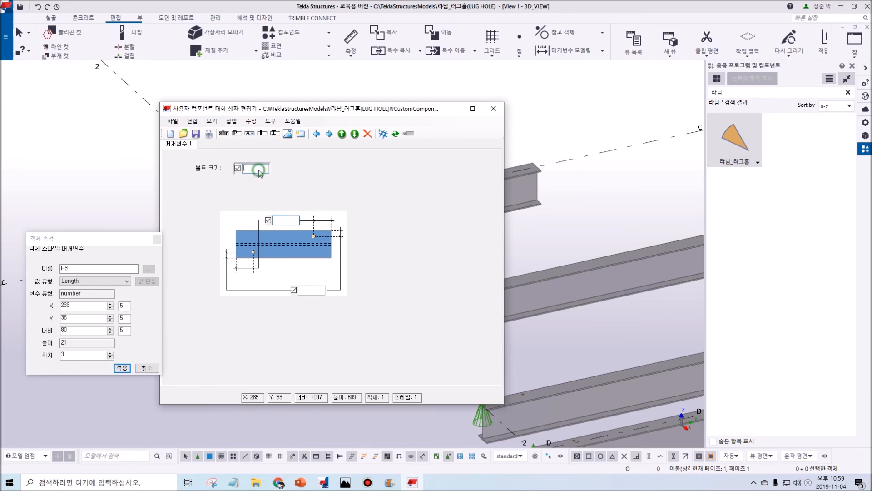
left_click(147, 368)
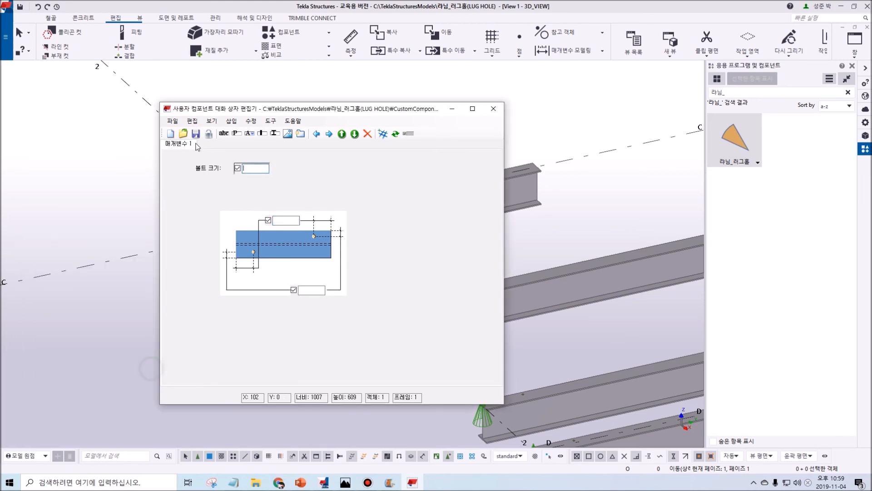
left_click(196, 133)
left_click(492, 109)
right_click(428, 112)
left_click(429, 115)
left_click(371, 120)
Reopen the 라님_러그홀(LUG HOLE) model from the recent models, saving its changes, and dismiss the view list.
left_click(5, 49)
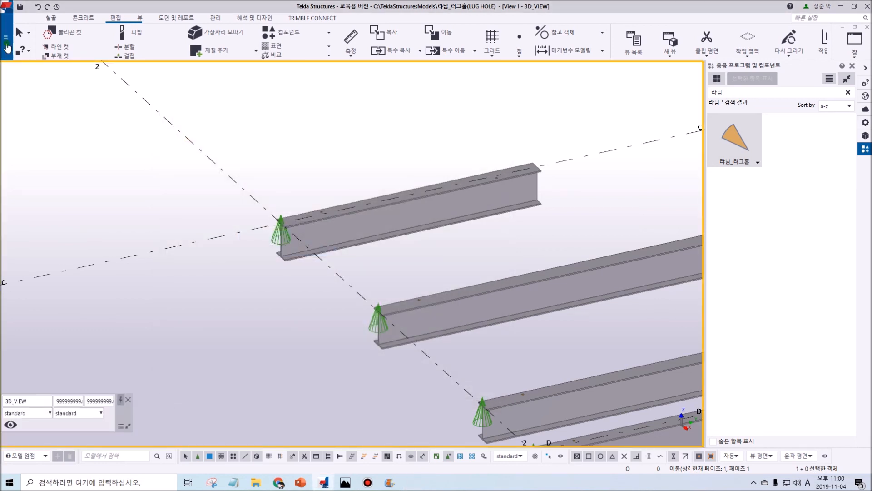
left_click(40, 72)
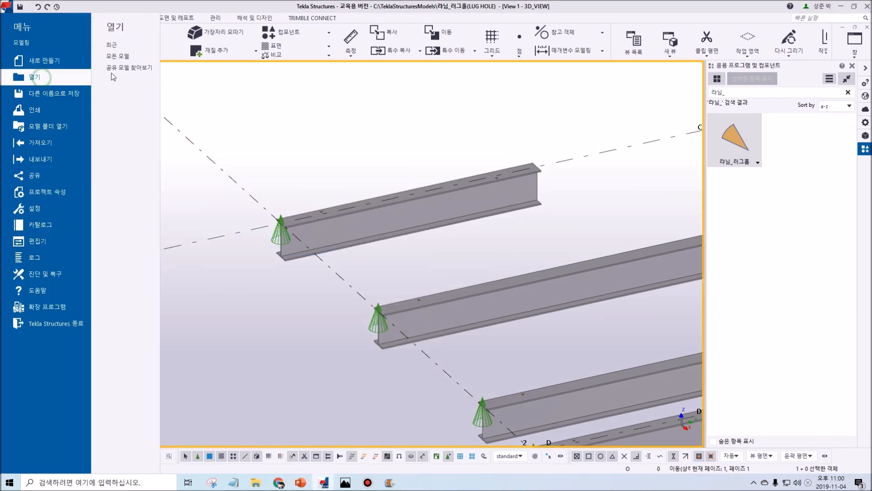
left_click(124, 48)
left_click(206, 47)
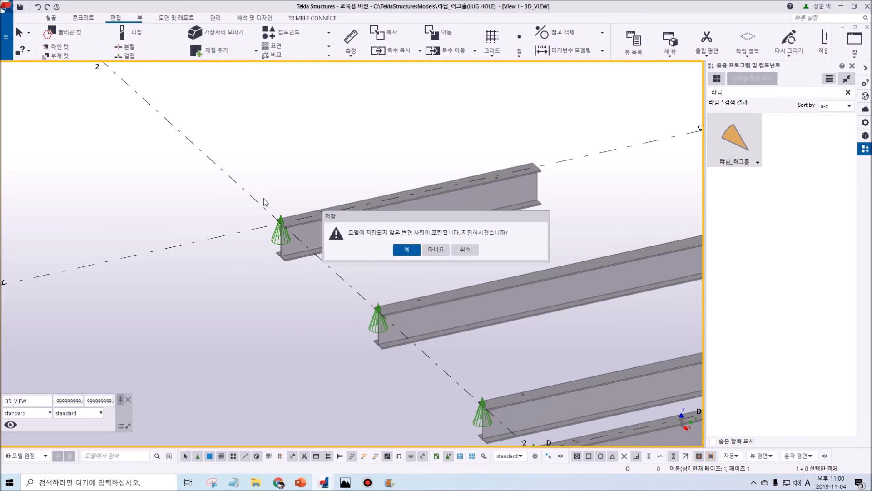
left_click(403, 252)
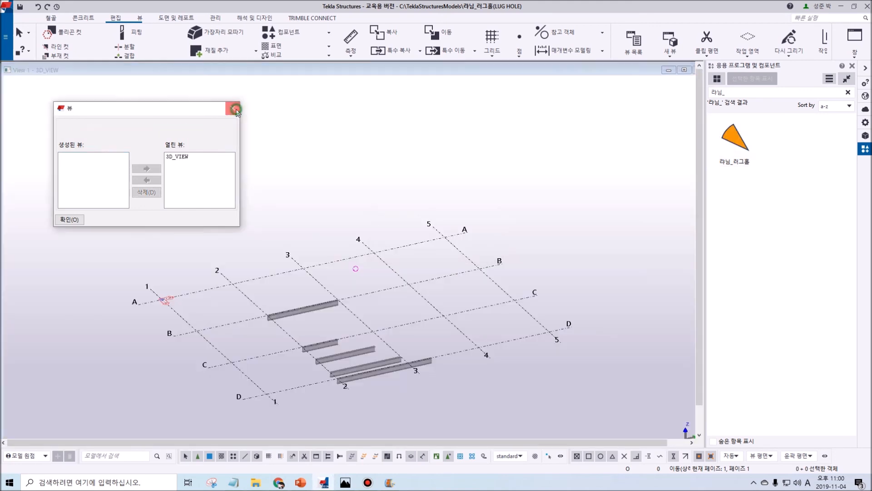
left_click(233, 108)
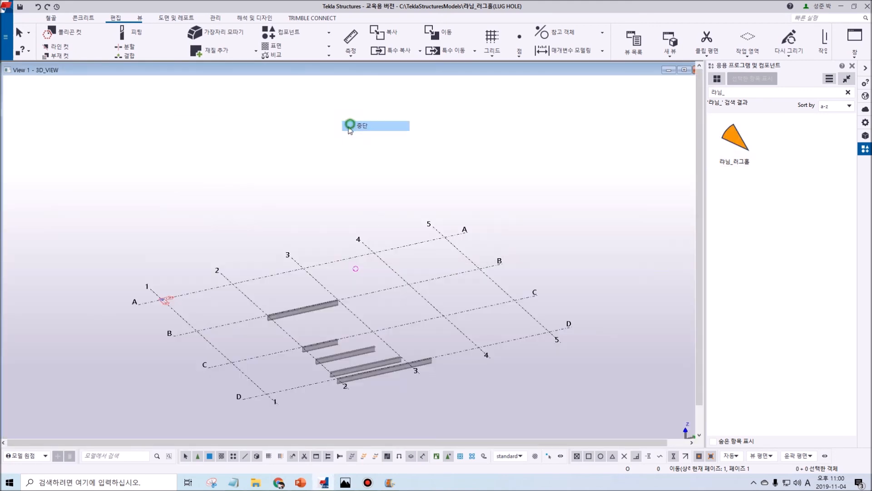
Maximize the 3D view and open the 라님_러그홀 component's properties, placing the dialog beside the five beams.
double_click(350, 69)
middle_click_drag(358, 139, 384, 122)
right_click(384, 122)
left_click(363, 136)
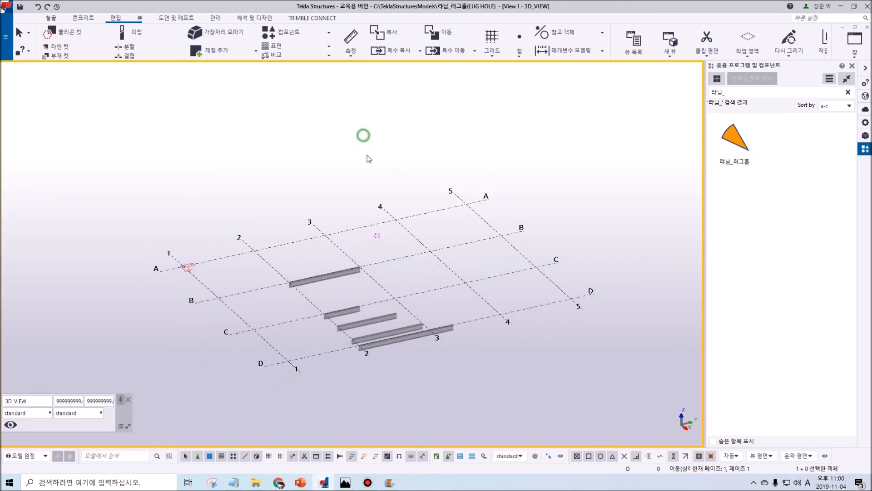
middle_click_drag(367, 155, 389, 123)
double_click(734, 138)
left_click_drag(165, 123, 587, 120)
middle_click_drag(362, 260, 296, 258)
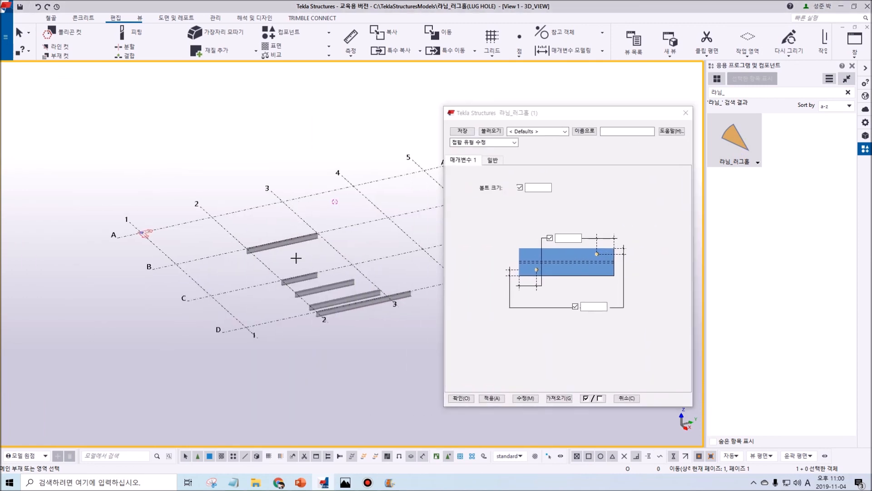
scroll(296, 258, "up", 3)
scroll(302, 249, "up", 2)
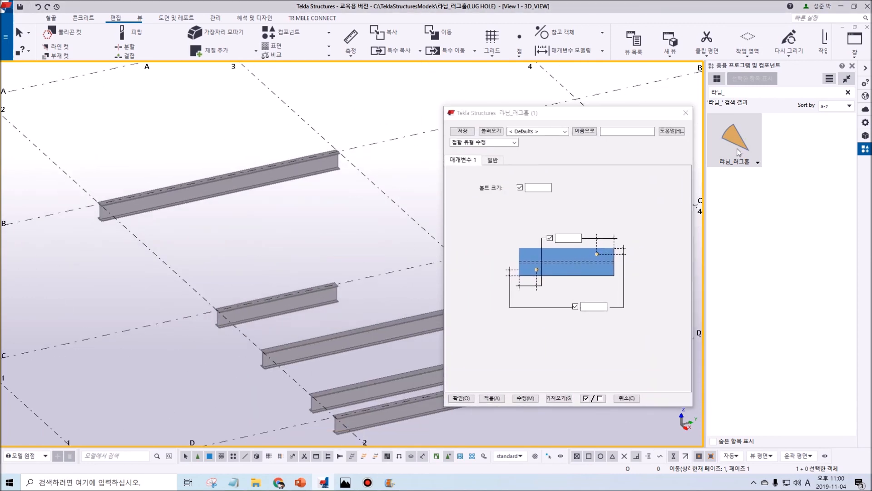
Set the bolt size to 30, the upper dimension to 600 and the lower dimension to 45, and apply the values.
left_click(538, 186)
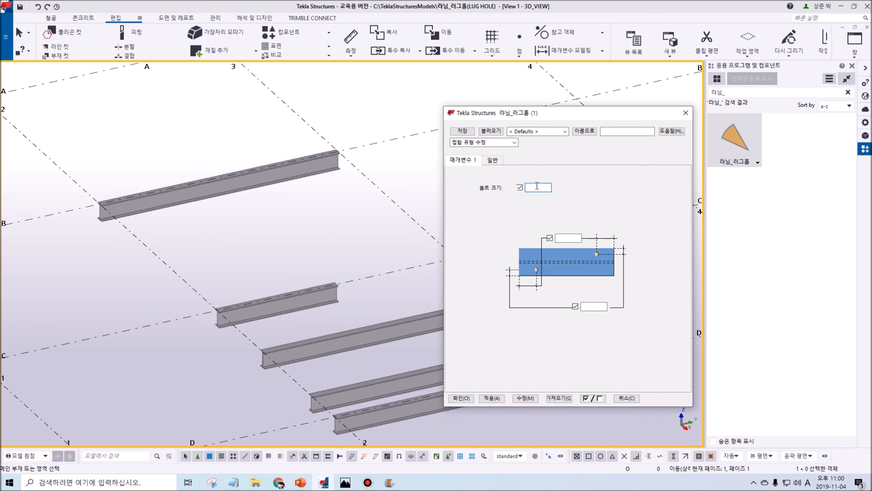
type("30")
left_click(561, 238)
type("600")
left_click(595, 307)
type("45")
left_click(492, 398)
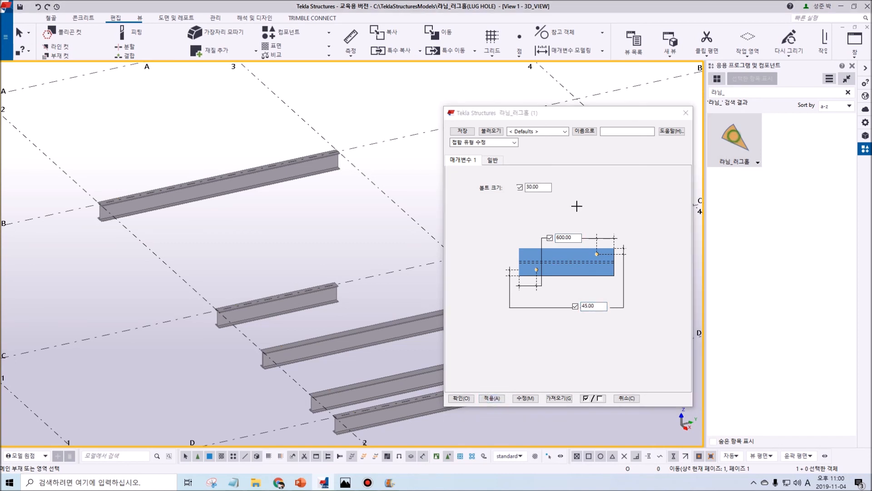
Apply the 라님_러그홀 component to all five beams at once and end the command.
middle_click_drag(326, 275, 250, 237)
scroll(250, 237, "down", 3)
left_click_drag(381, 316, 228, 235)
scroll(285, 246, "up", 2)
left_click_drag(431, 366, 45, 95)
right_click(142, 182)
left_click(182, 187)
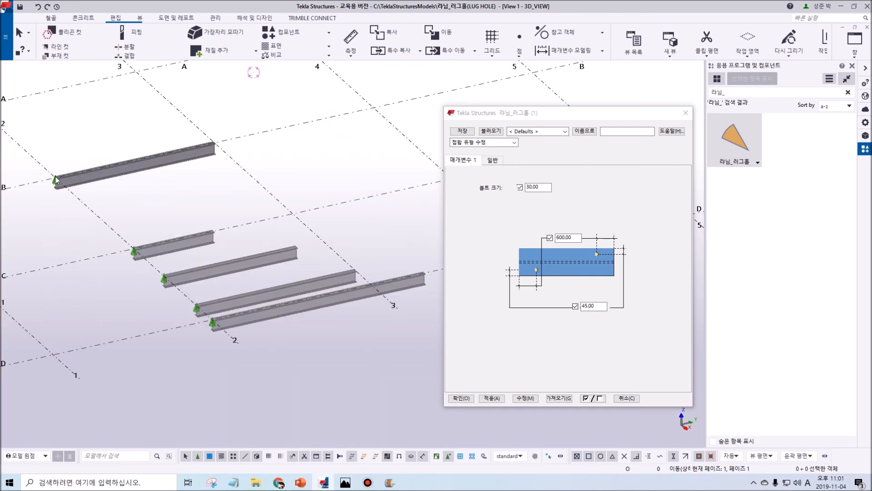
Measure the bolt spacing of the hole near the start of the beam on grid line B.
middle_click_drag(59, 187, 108, 213)
scroll(108, 213, "up", 3)
scroll(109, 213, "up", 4)
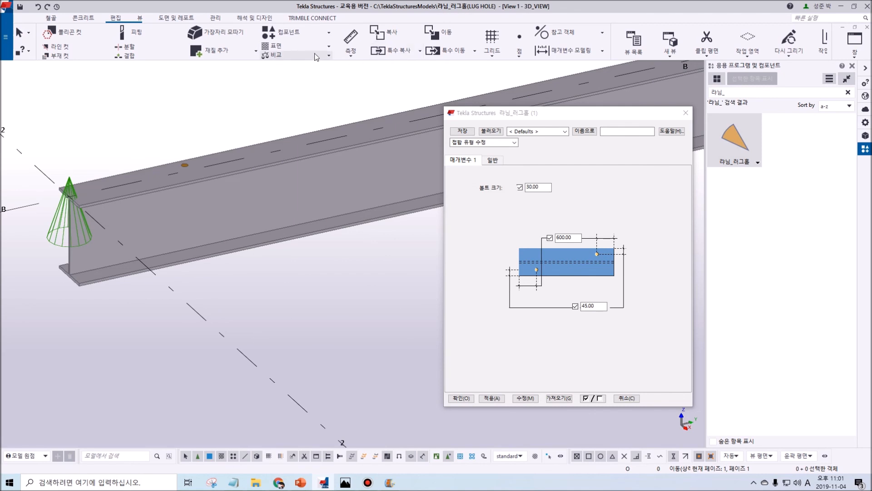
left_click(350, 56)
left_click(363, 146)
scroll(176, 168, "up", 5)
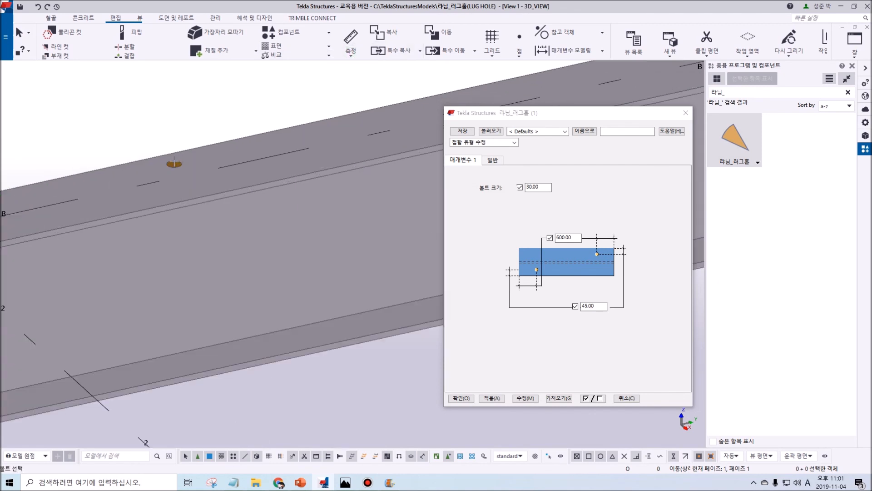
left_click(176, 178)
scroll(182, 190, "down", 4)
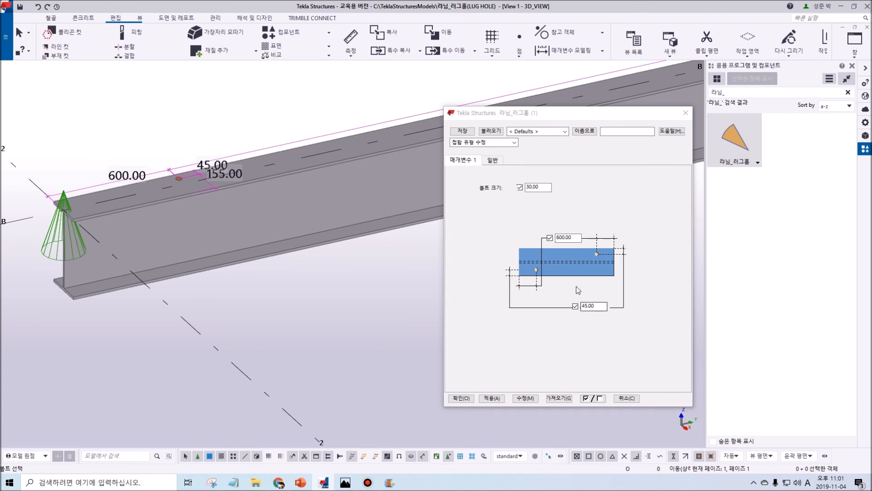
Inquire the bolt properties of that lug hole with the custom inquiry to check its diameter.
scroll(236, 195, "up", 3)
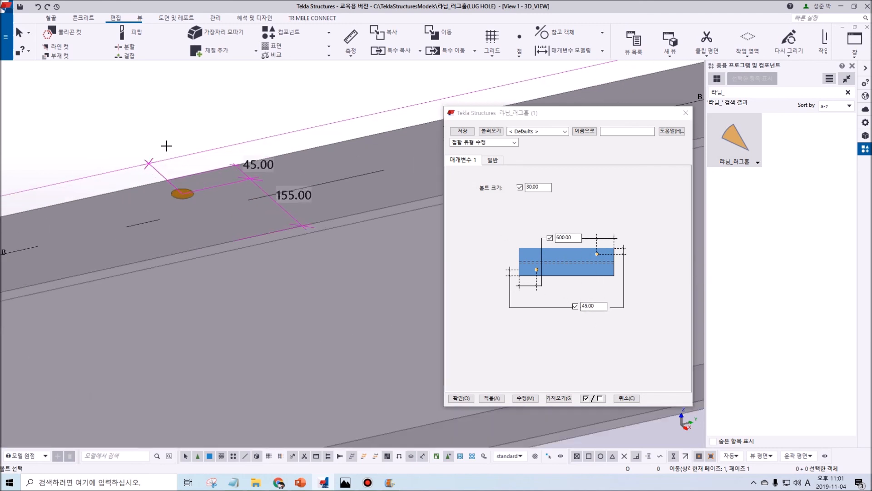
left_click(165, 127)
left_click(853, 67)
left_click(865, 82)
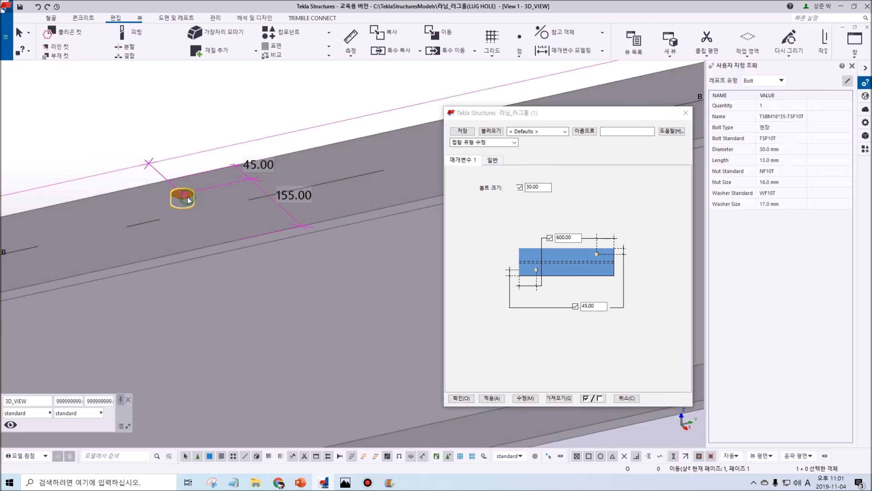
left_click(183, 195)
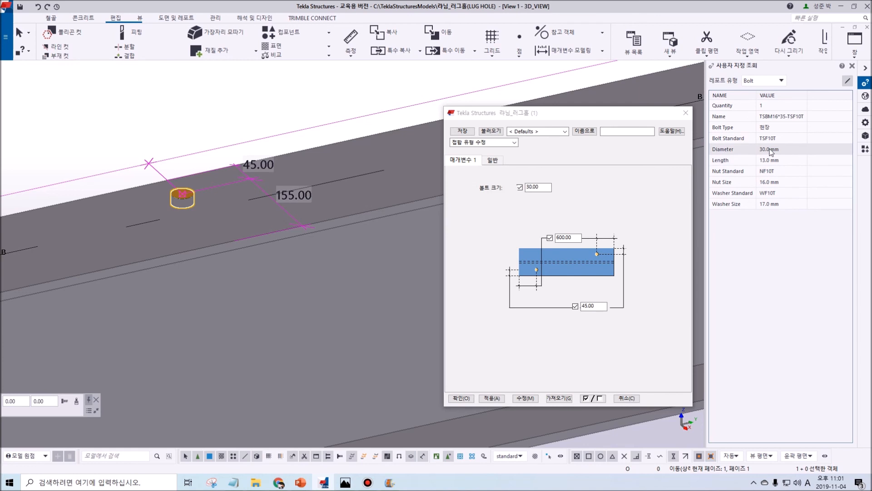
Measure the bolt spacing of the hole at the far end of the grid line B beam.
scroll(342, 231, "down", 5)
scroll(342, 230, "up", 5)
left_click(351, 50)
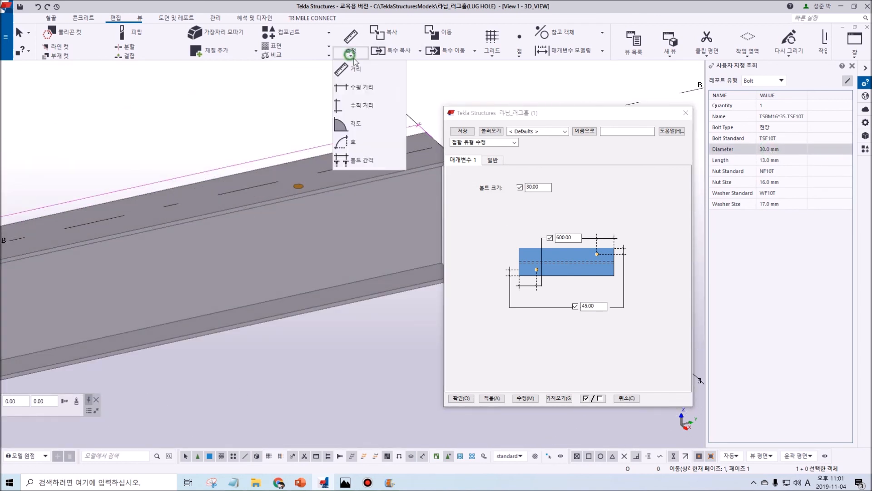
left_click(361, 150)
scroll(309, 169, "up", 5)
scroll(347, 175, "down", 5)
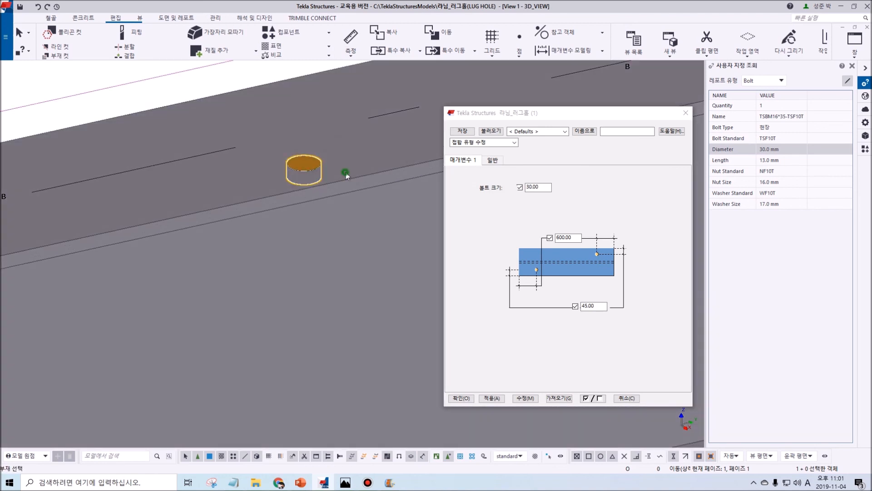
middle_click_drag(351, 242, 277, 178)
Create and open a single-part drawing of the short beam on grid line C.
left_click(235, 227)
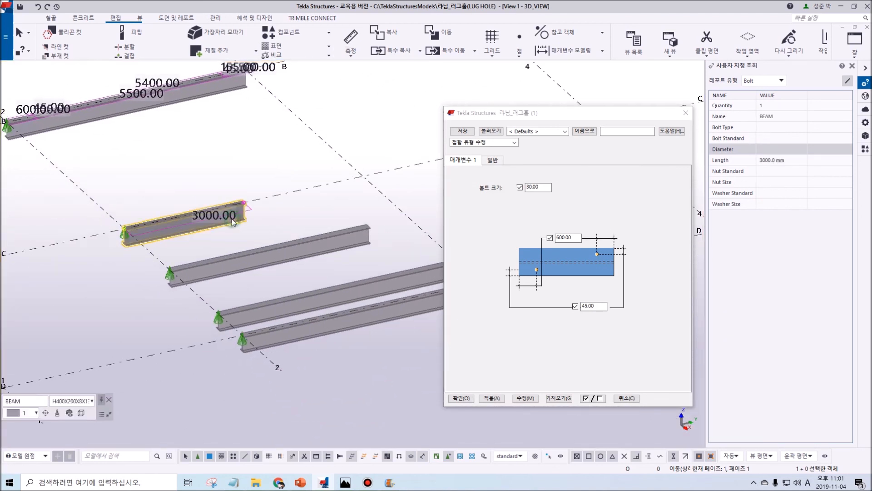
scroll(235, 225, "up", 3)
right_click(235, 222)
mouse_move(321, 393)
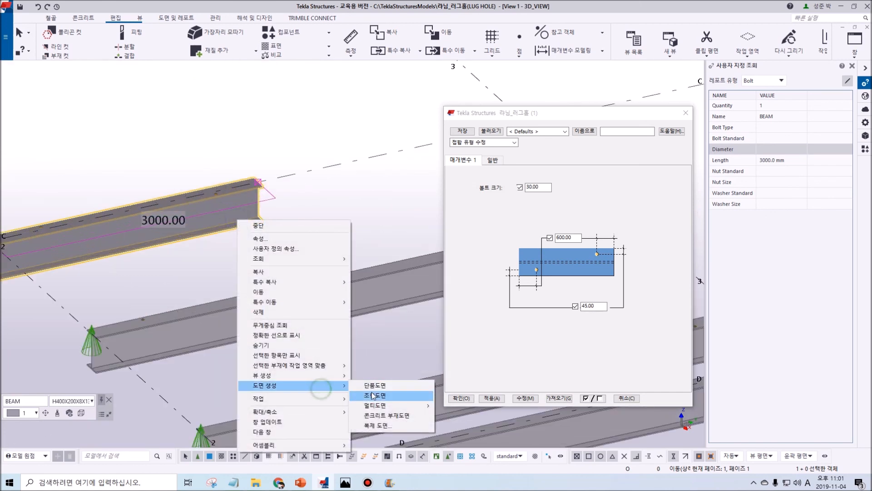
left_click(381, 394)
left_click(325, 293)
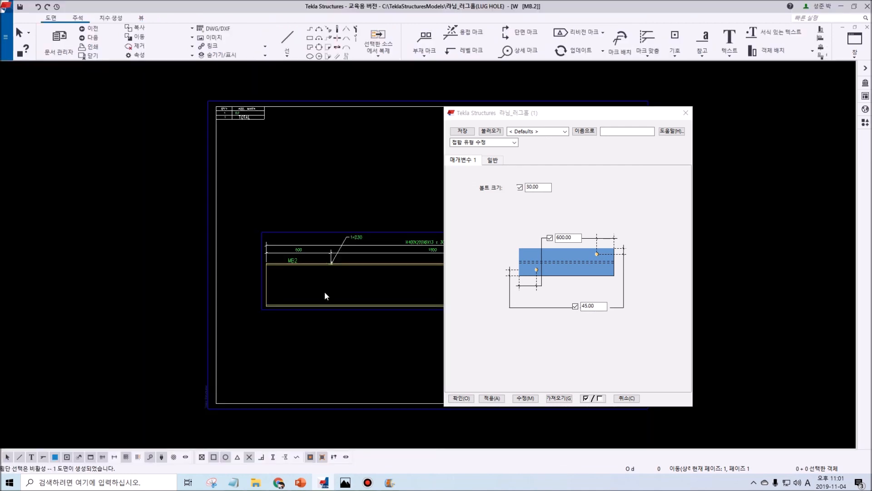
Examine the hole marks and dimensions in the drawing's front view, and close the component dialog.
middle_click_drag(341, 264, 169, 243)
scroll(202, 242, "up", 3)
scroll(170, 241, "down", 3)
scroll(324, 247, "up", 3)
scroll(326, 249, "down", 3)
middle_click_drag(337, 265, 479, 263)
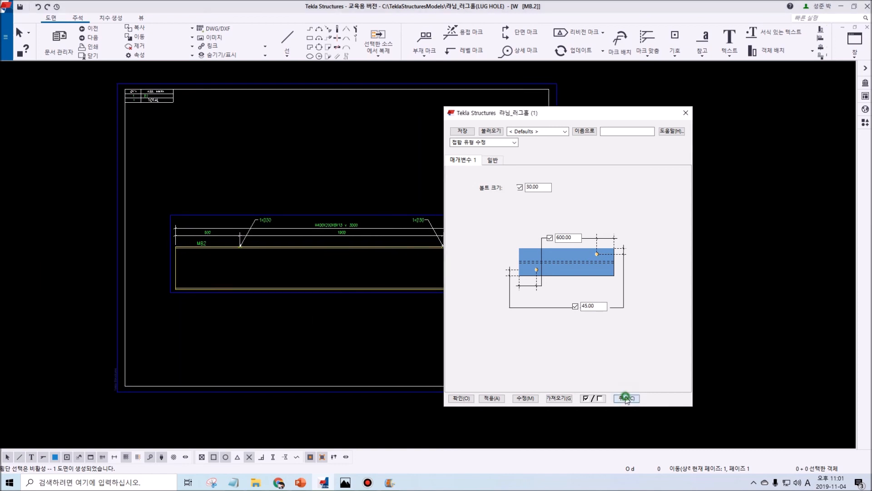
left_click(627, 398)
Open the single-part drawing properties and add a top view (상단 뷰) to the views created.
double_click(625, 351)
left_click_drag(150, 68, 586, 69)
left_click(478, 129)
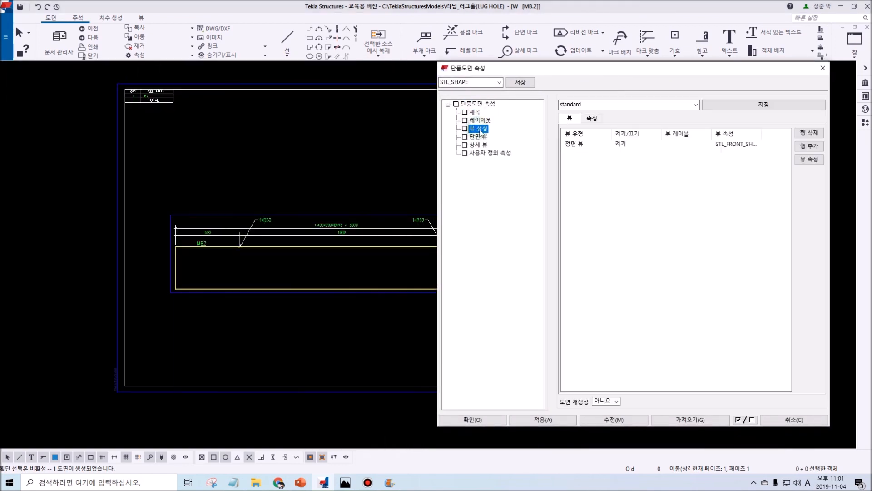
left_click(809, 146)
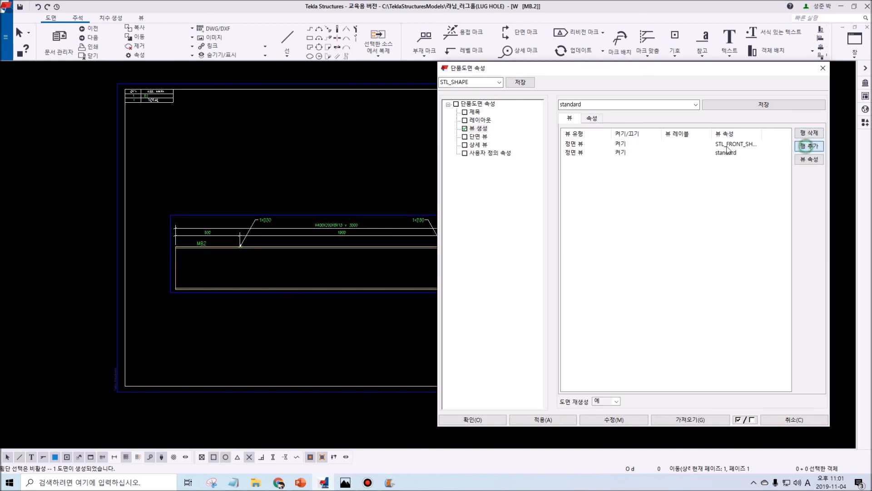
left_click(596, 152)
left_click(573, 170)
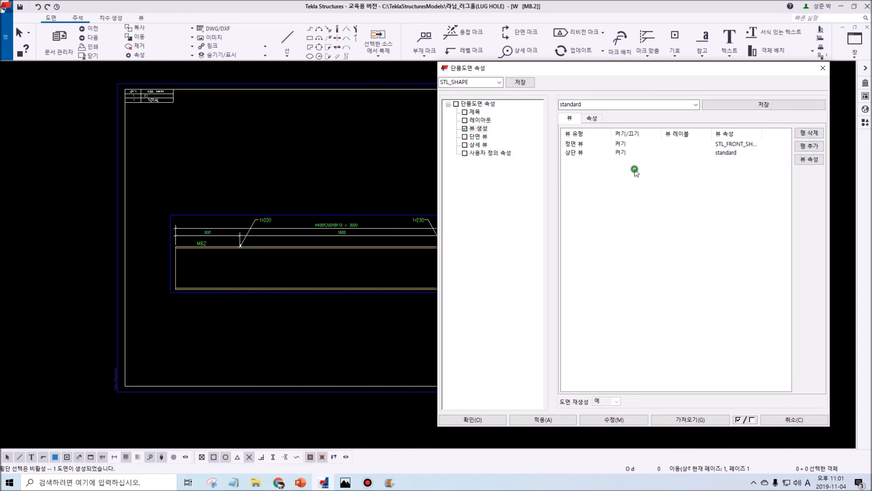
Assign the STL_FRONT_SHAPE view properties to the top view and modify the drawing with these settings.
left_click(749, 154)
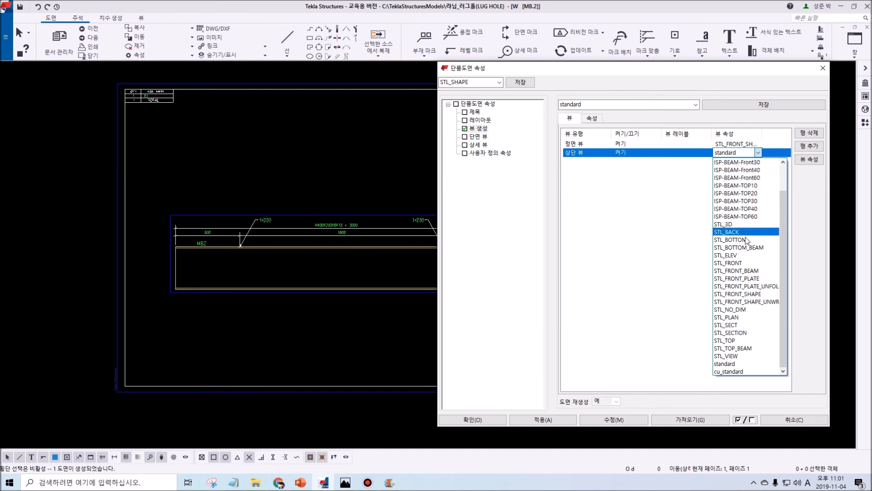
left_click(738, 262)
left_click(756, 153)
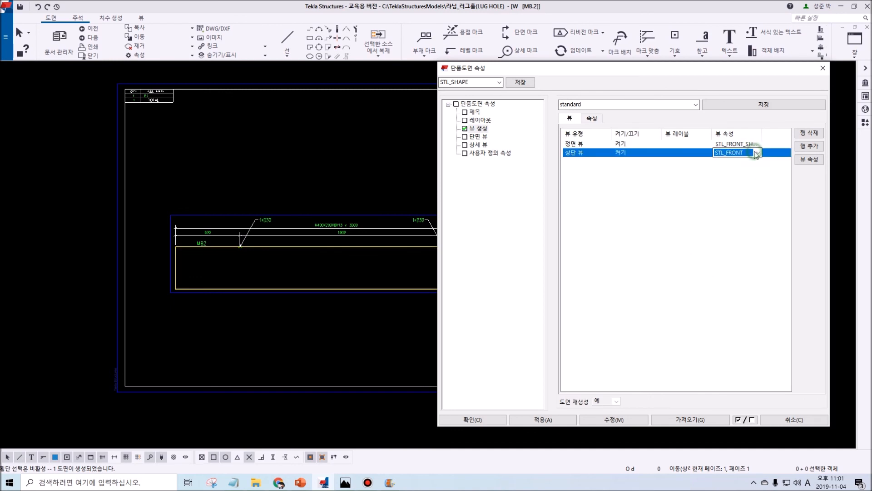
left_click(757, 152)
scroll(757, 211, "up", 2)
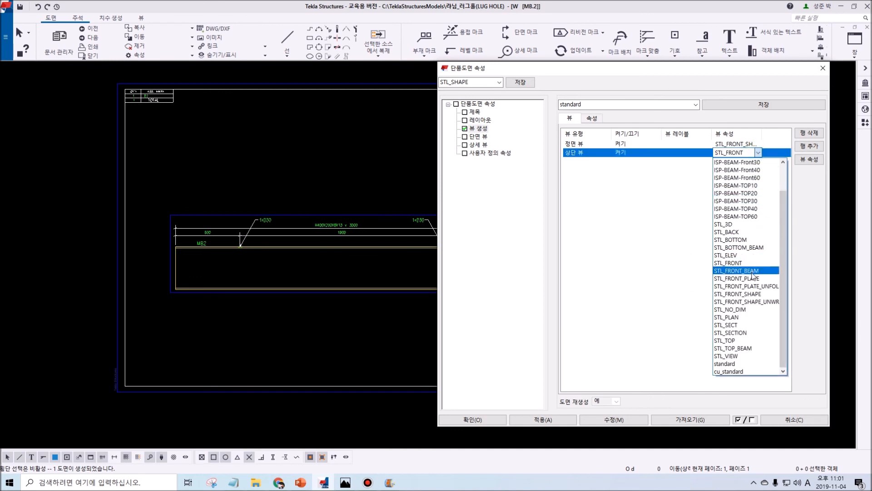
left_click(738, 293)
left_click(614, 420)
key("Return")
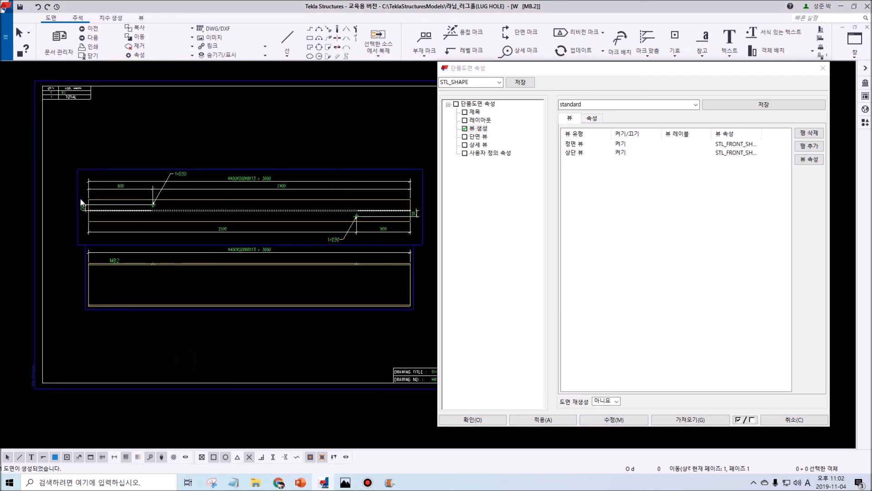
Add the beam's upper flange corner as a dimension point to the vertical hole dimension near the beam's start.
scroll(78, 199, "up", 5)
right_click(96, 219)
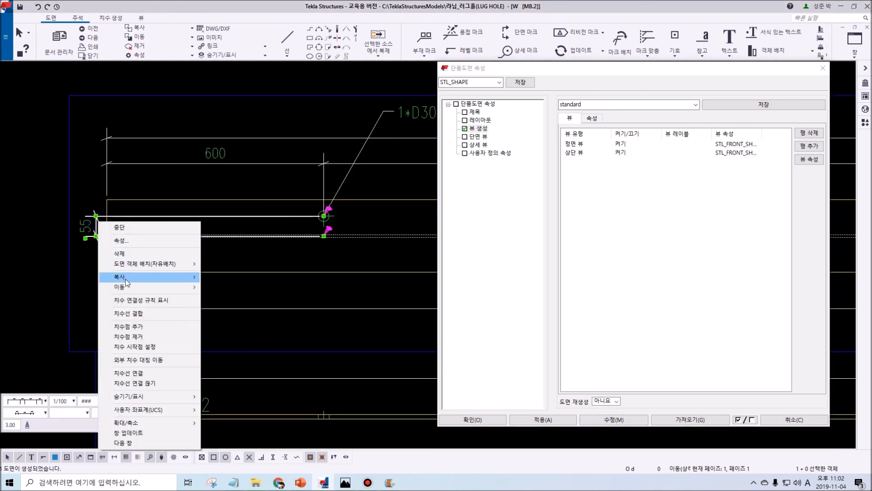
left_click(135, 326)
left_click(106, 200)
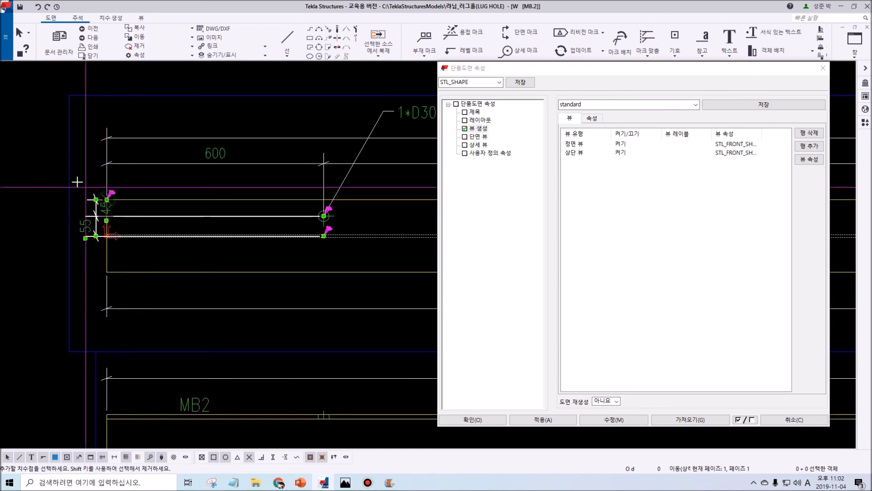
right_click(38, 166)
left_click(51, 172)
left_click(32, 189)
Move the extended vertical dimension line farther away from the beam end, and close the drawing properties.
middle_click_drag(110, 211, 188, 221)
left_click(183, 216)
left_click_drag(183, 216, 160, 213)
left_click(89, 182)
scroll(96, 192, "down", 2)
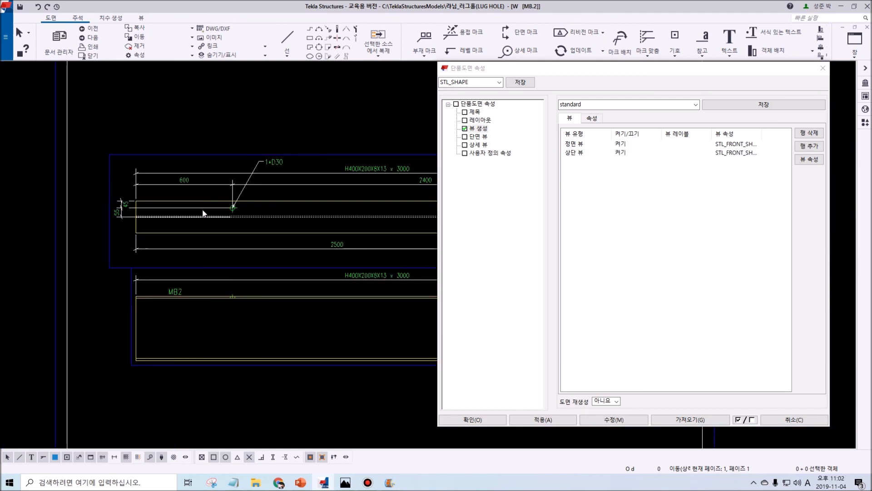
middle_click_drag(156, 211, 100, 213)
left_click(794, 420)
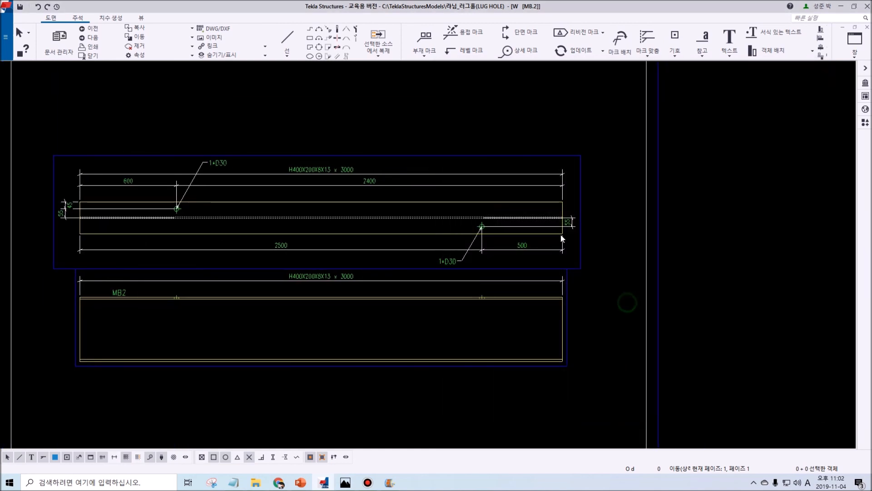
Close the drawing and maximize the 3D model view.
left_click(855, 27)
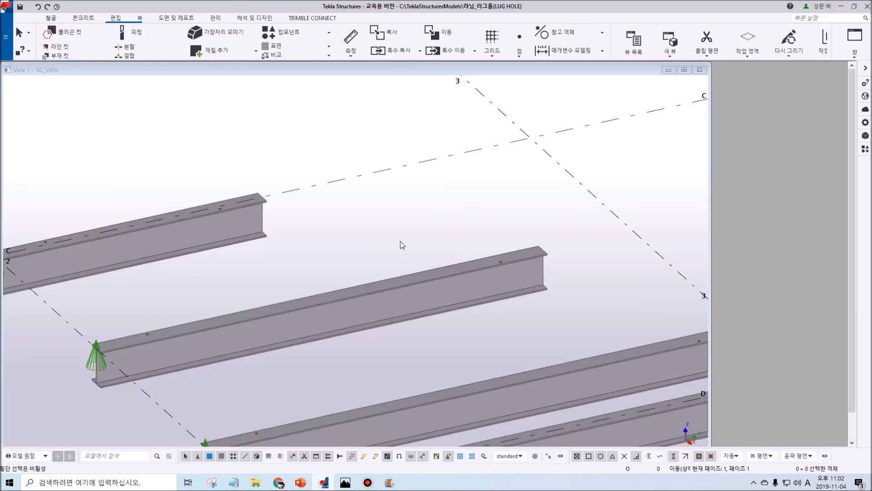
double_click(399, 69)
scroll(417, 143, "down", 3)
scroll(486, 214, "up", 1)
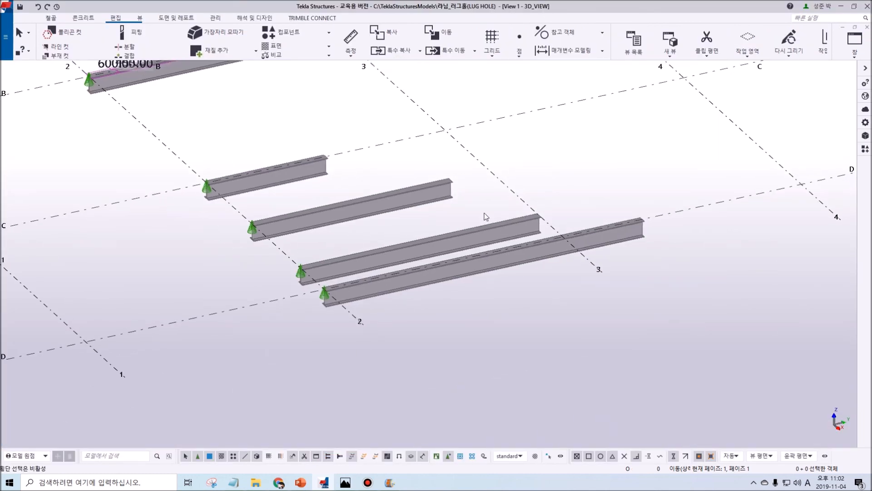
Measure the bolt spacing of the far-end hole on the 6000 mm beam, and clear the selection.
scroll(531, 225, "up", 4)
left_click(532, 226)
left_click(351, 50)
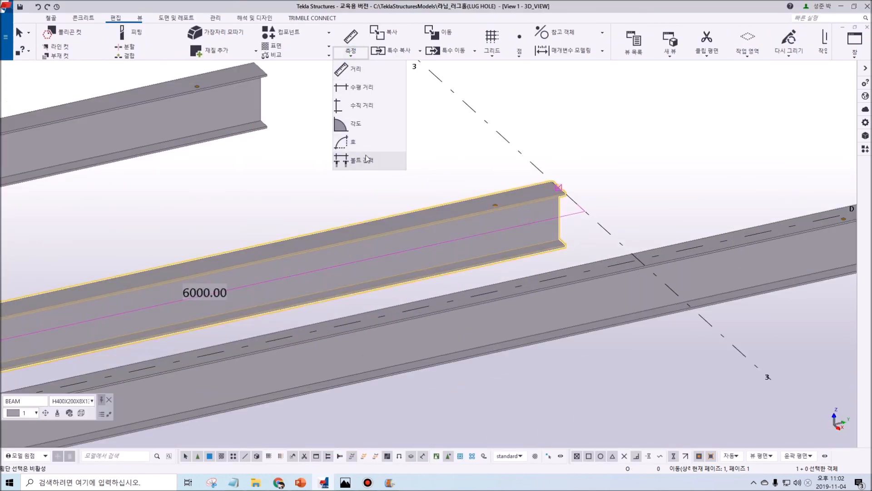
left_click(363, 161)
scroll(499, 211, "up", 2)
scroll(489, 197, "up", 3)
left_click(487, 198)
right_click(481, 118)
left_click(487, 123)
scroll(489, 165, "down", 4)
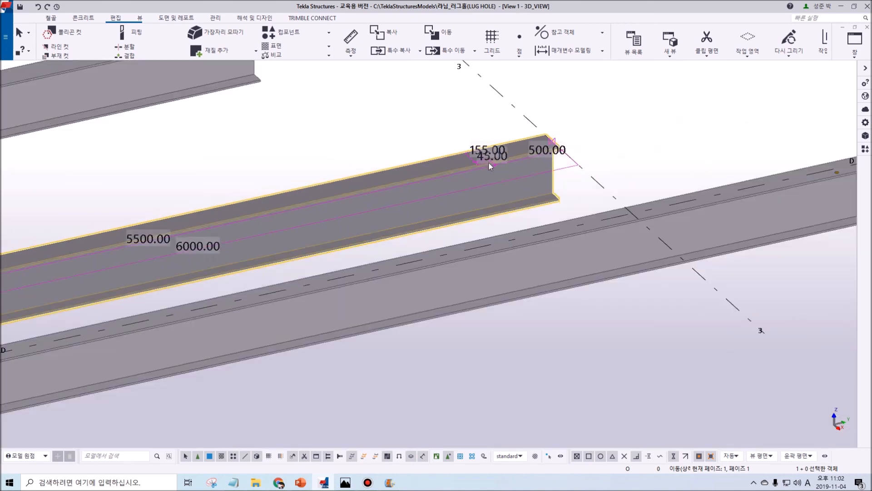
scroll(456, 307, "down", 2)
left_click(450, 316)
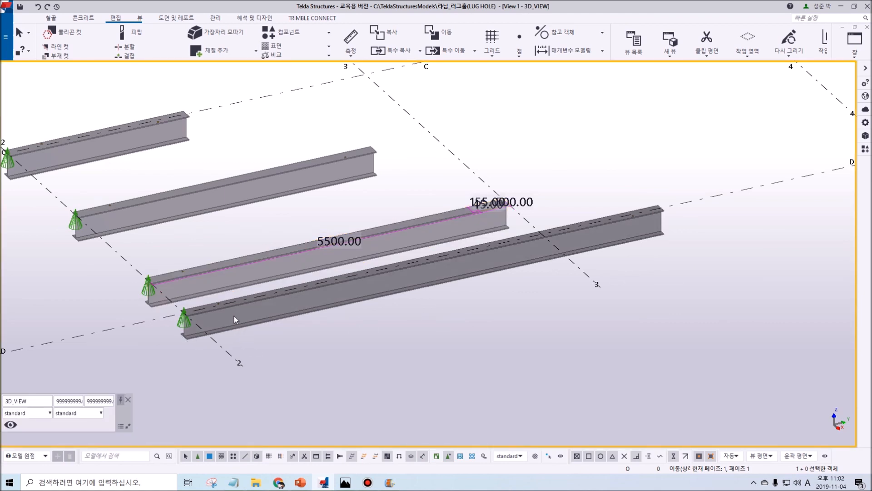
Open the properties of the 라님_러그홀 component placed on the beam along grid line D.
scroll(252, 317, "down", 2)
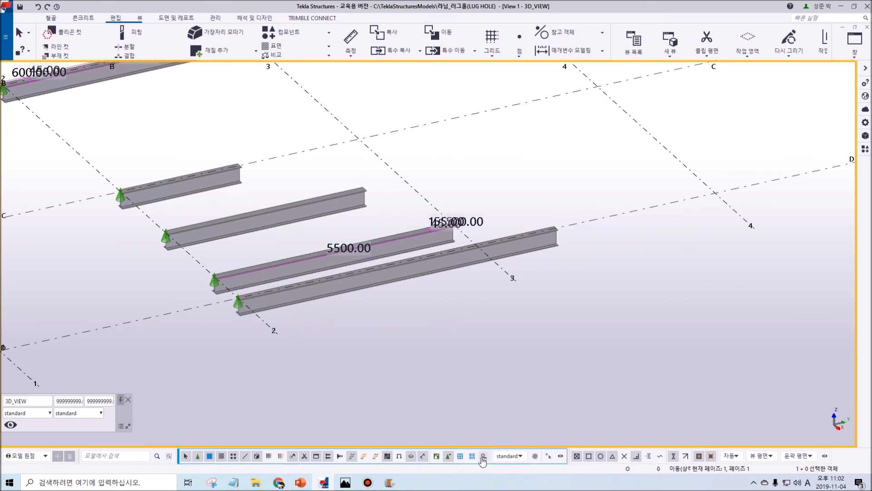
scroll(485, 362, "down", 3)
left_click_drag(566, 382, 232, 164)
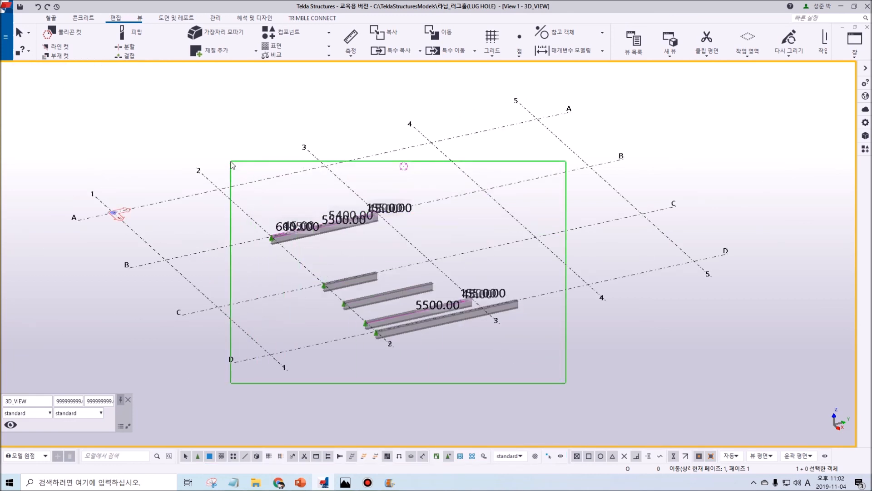
left_click_drag(232, 164, 232, 165)
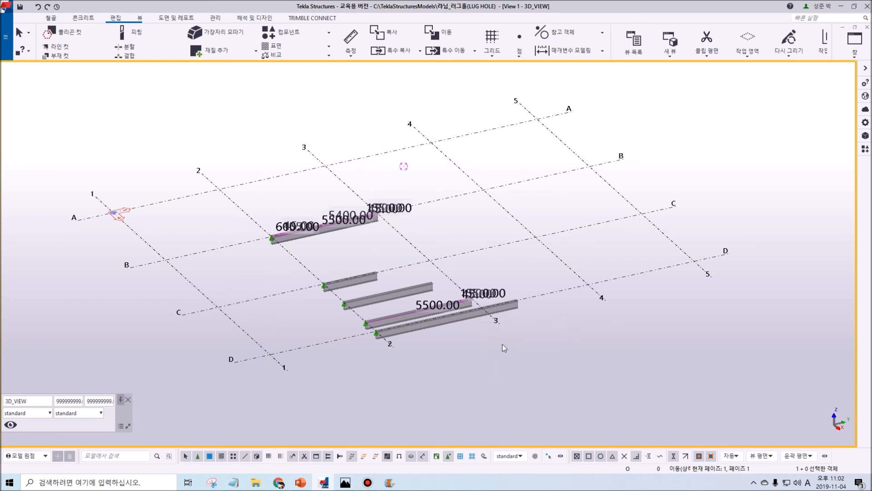
double_click(370, 311)
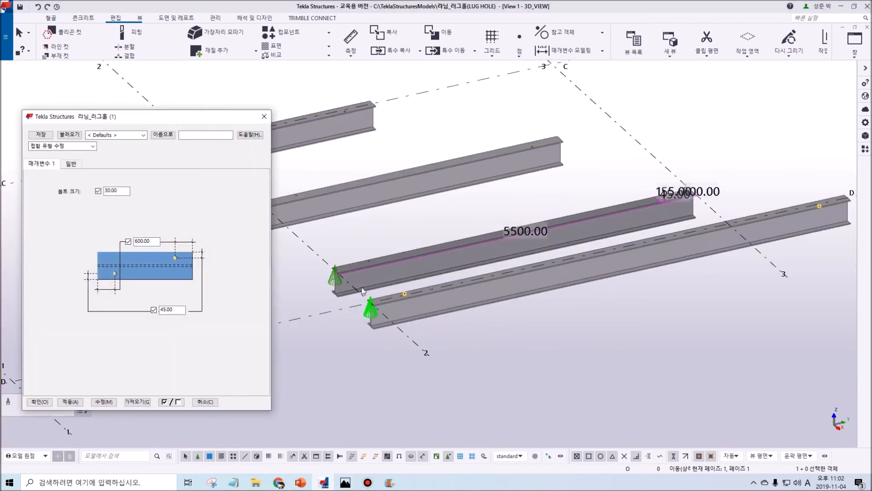